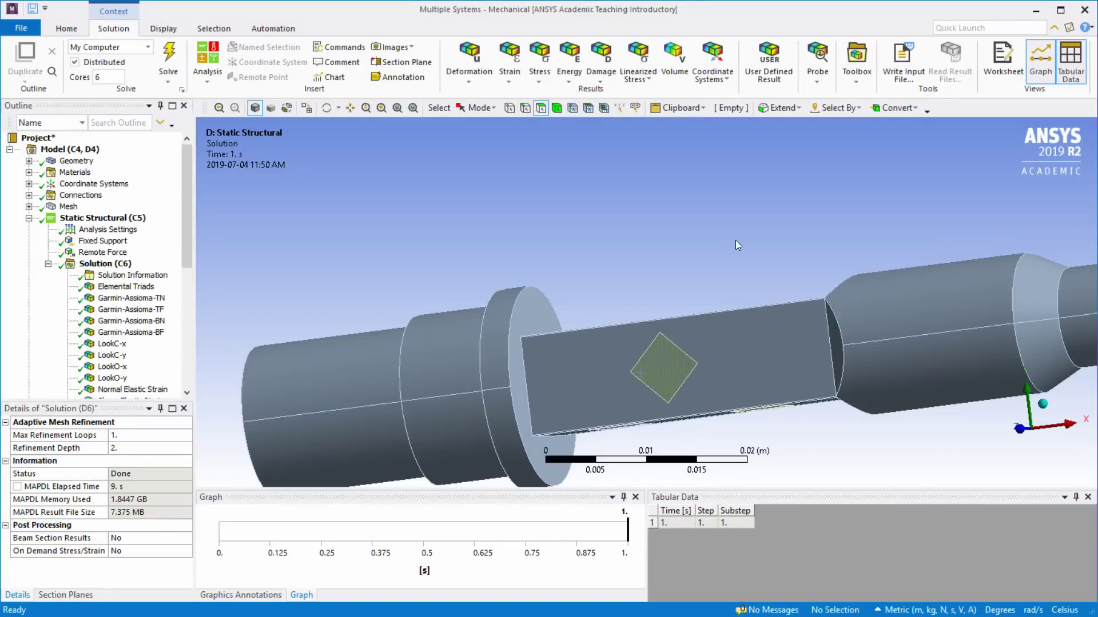
- Open the APDL commands attached to the first surface body in the geometry
drag(736, 240, 730, 280)
key(F7)
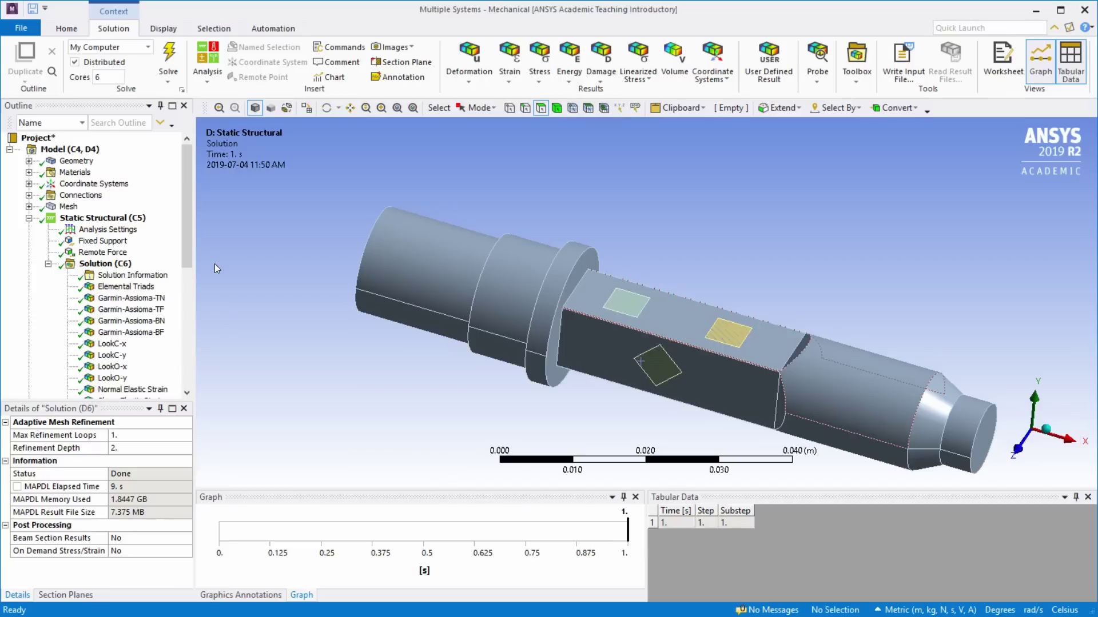
click(29, 160)
click(84, 173)
click(94, 184)
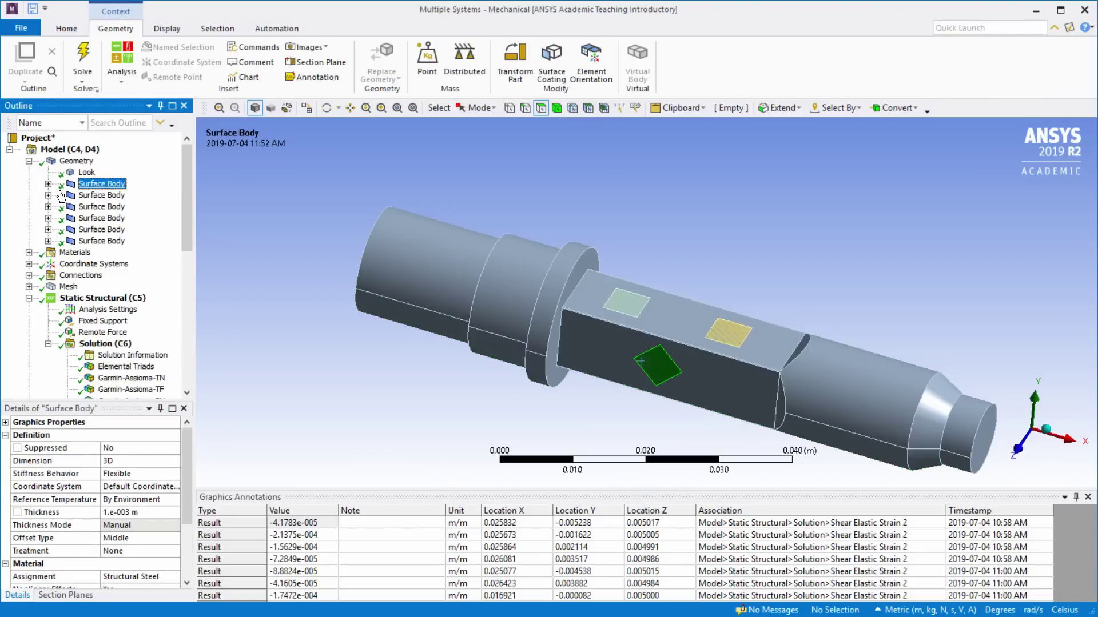
click(48, 183)
click(129, 195)
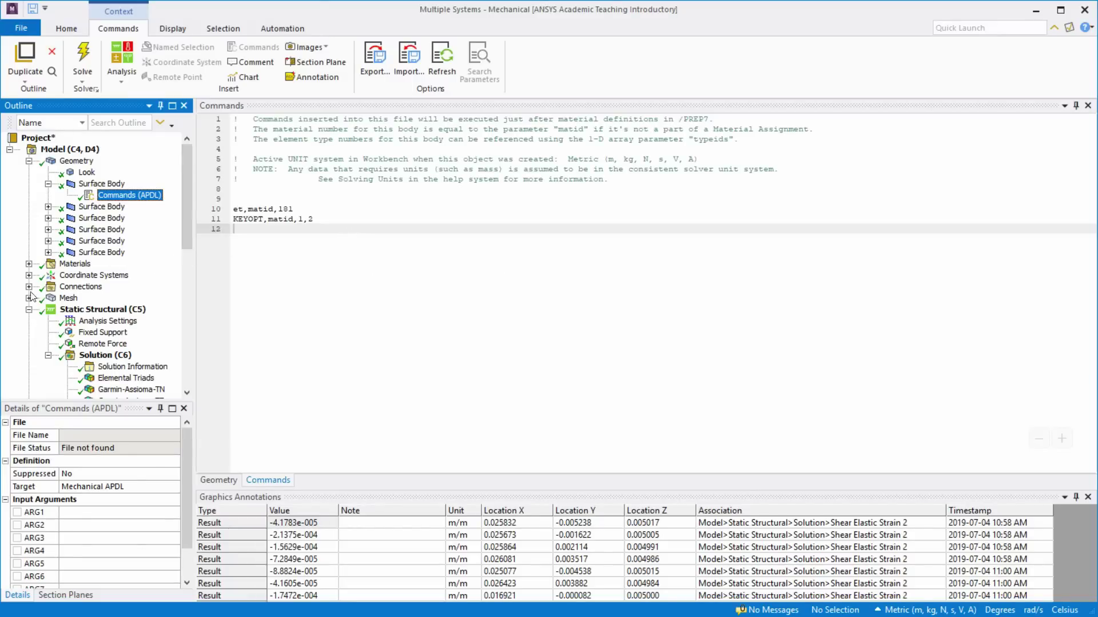
- Display the mesh and examine it around the flat faces and gauge patches from several angles
click(52, 298)
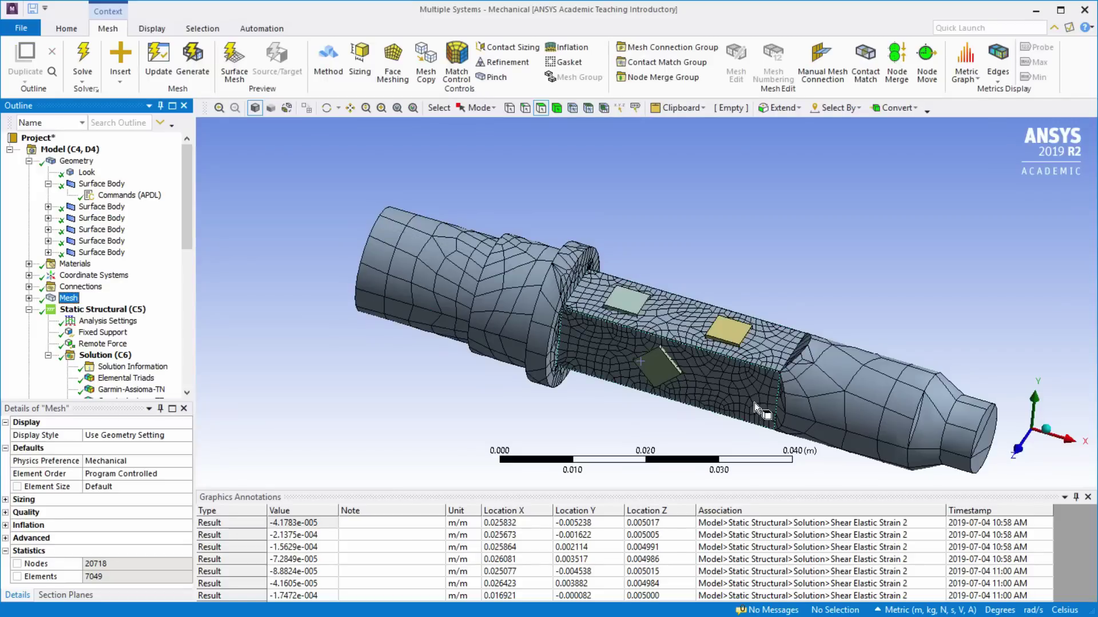
drag(788, 389, 724, 398)
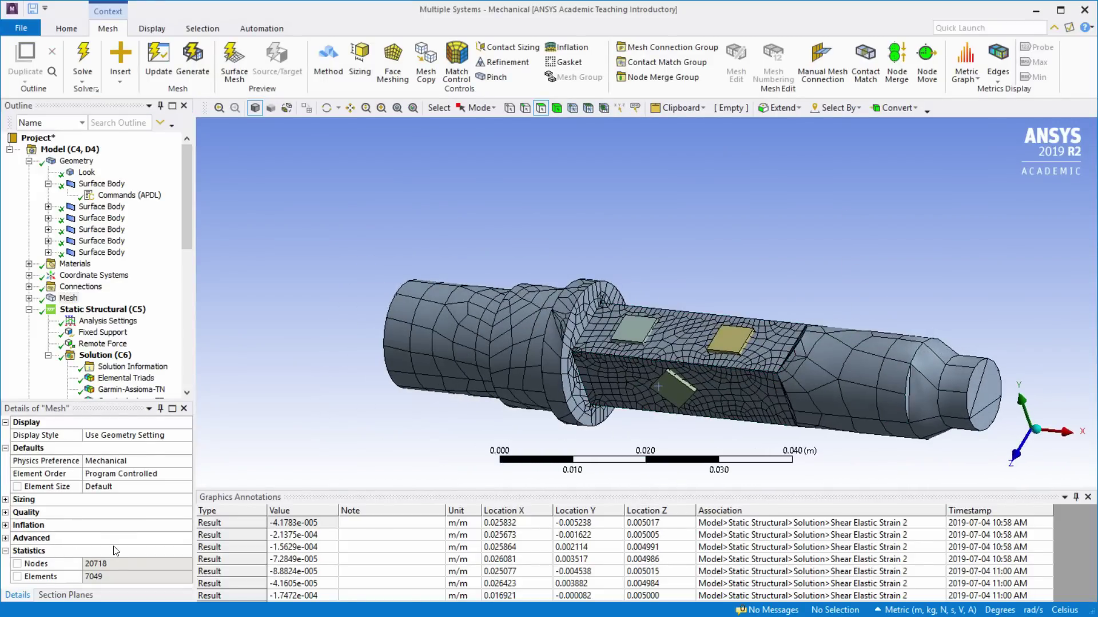
scroll(715, 377, up, 5)
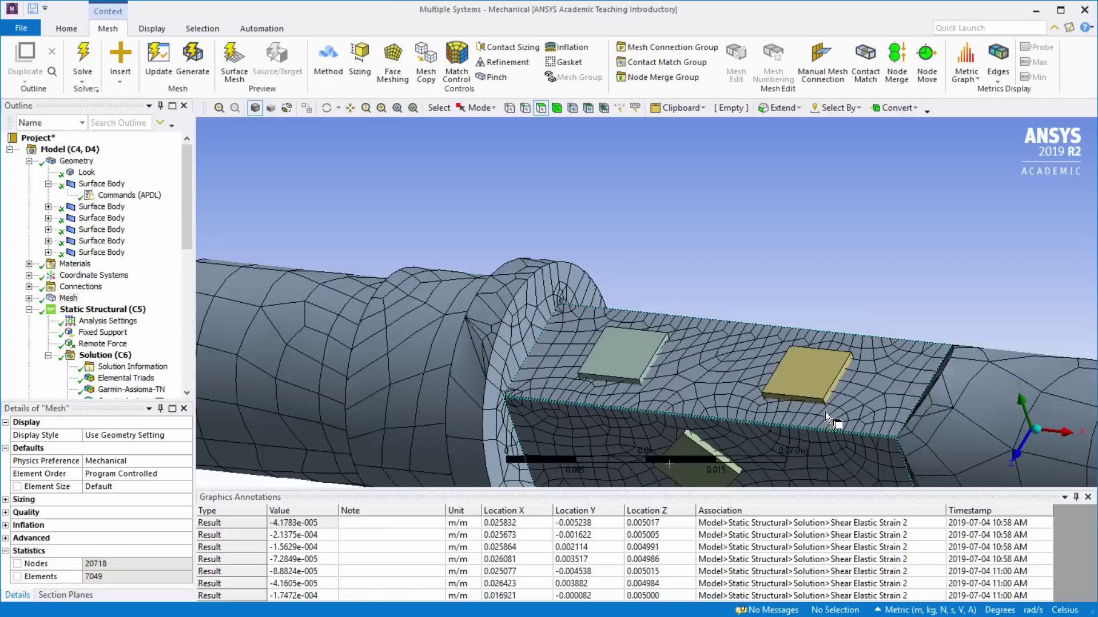
scroll(825, 412, up, 3)
drag(887, 411, 903, 429)
scroll(646, 343, down, 2)
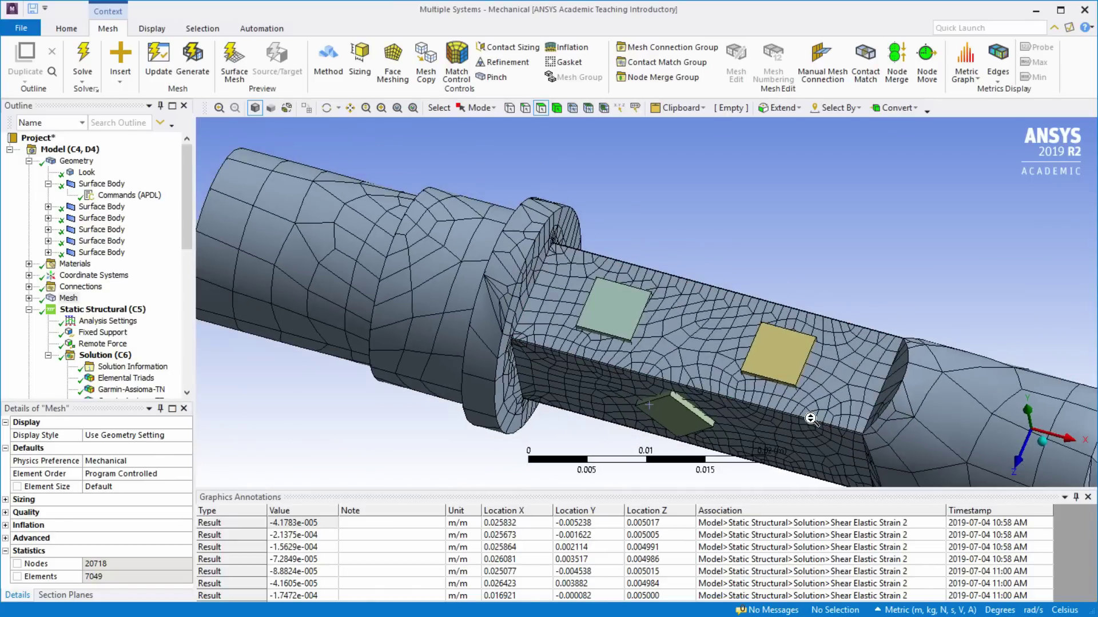
scroll(950, 403, up, 1)
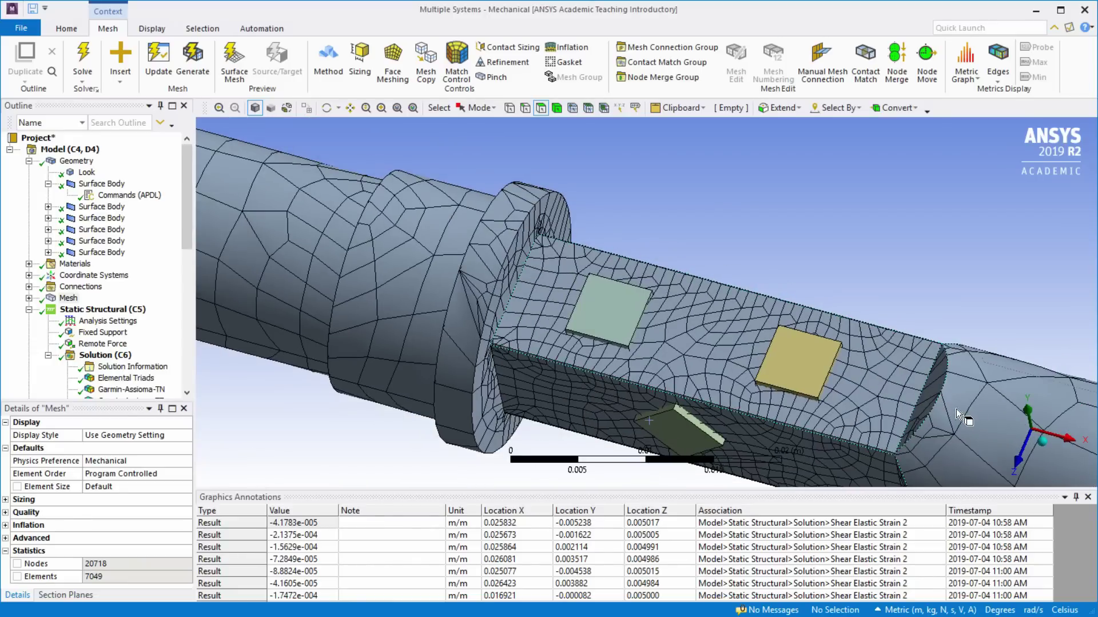
drag(650, 362, 471, 349)
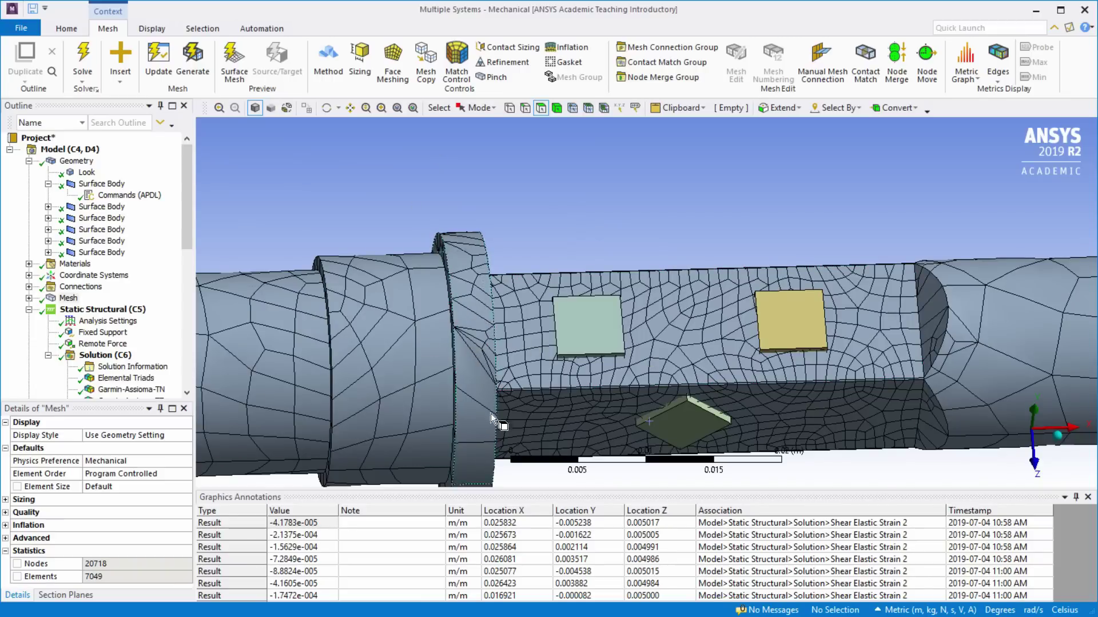
drag(490, 413, 647, 417)
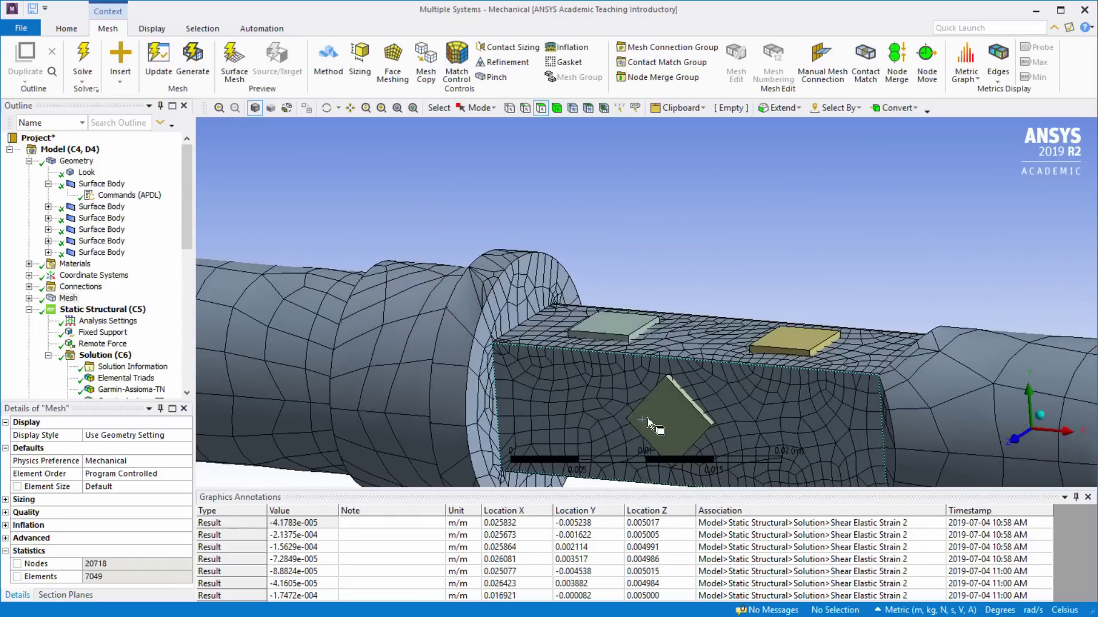
scroll(651, 415, down, 3)
- Show the boundary conditions of Static Structural (C5) and examine the spindle's fixed support, remote force and gauge patches from different sides
click(103, 310)
drag(642, 328, 538, 375)
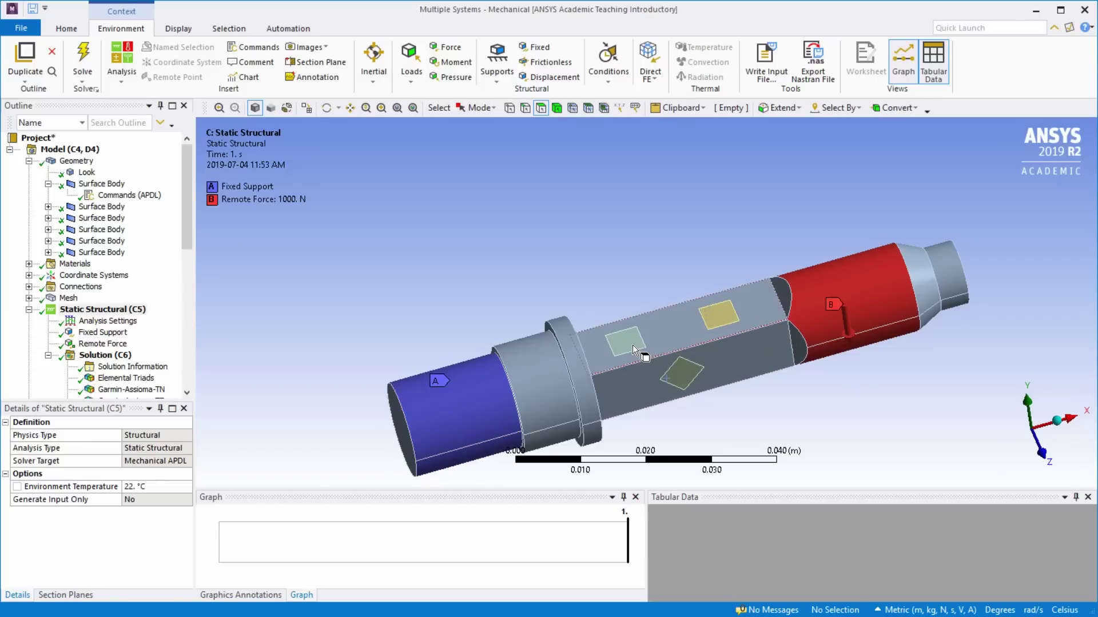
drag(632, 391, 702, 399)
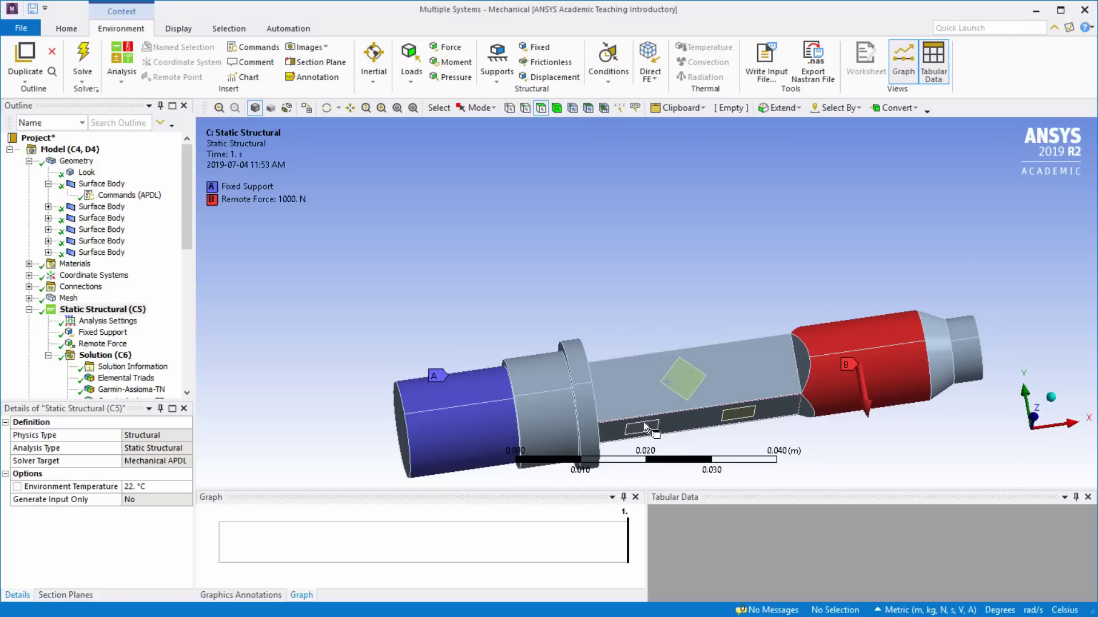
drag(644, 422, 640, 348)
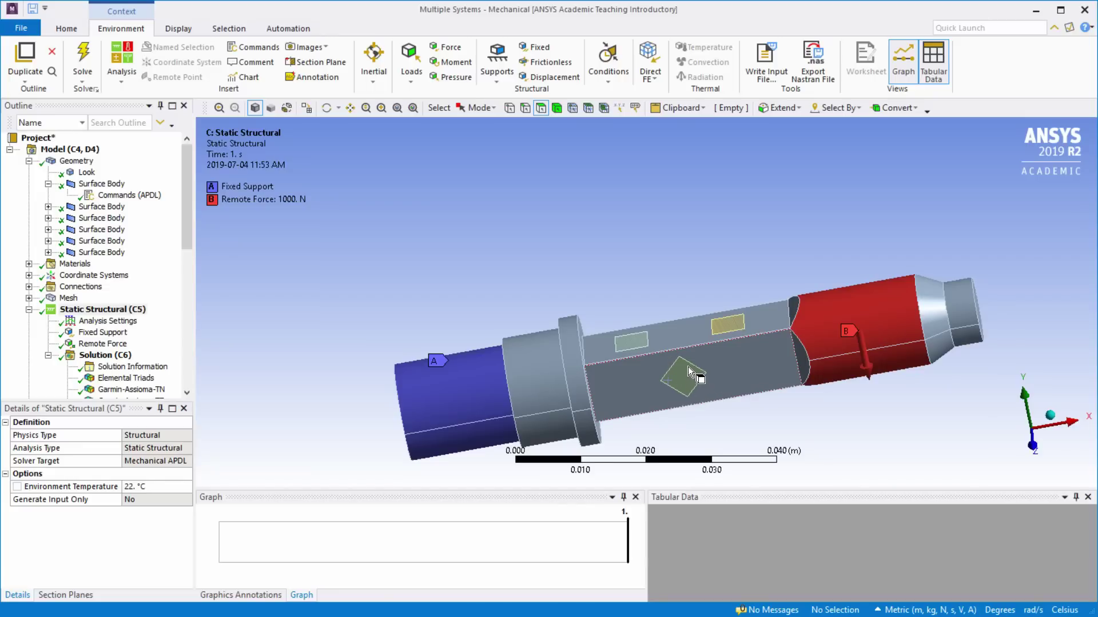
drag(849, 336, 856, 302)
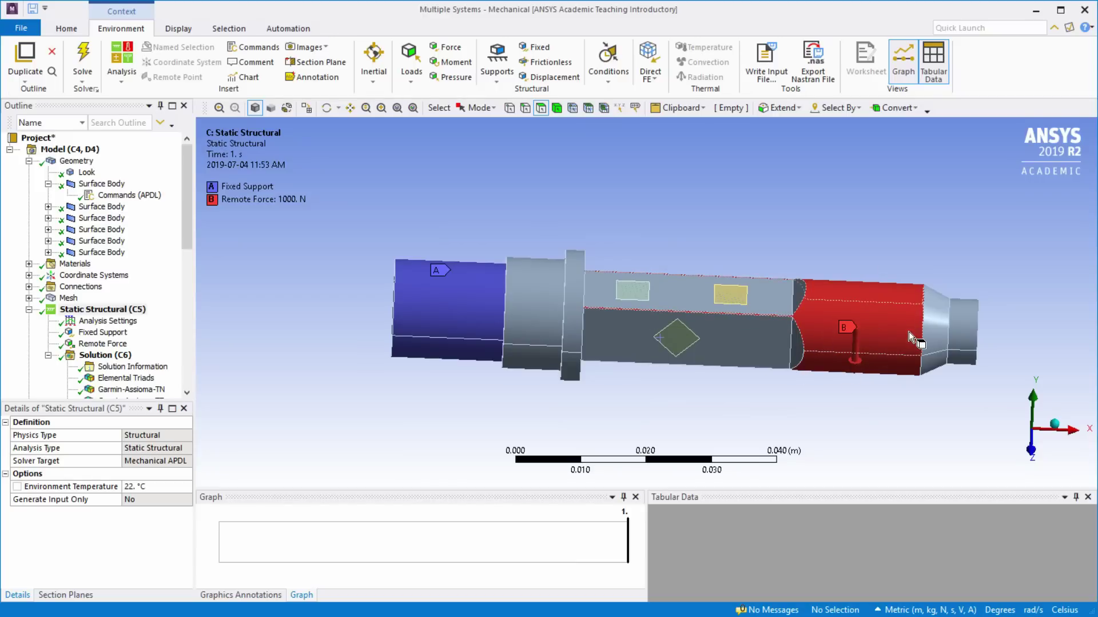
- Inspect the location coordinates and force components of the Remote Force in Static Structural (C5)
click(126, 355)
click(103, 343)
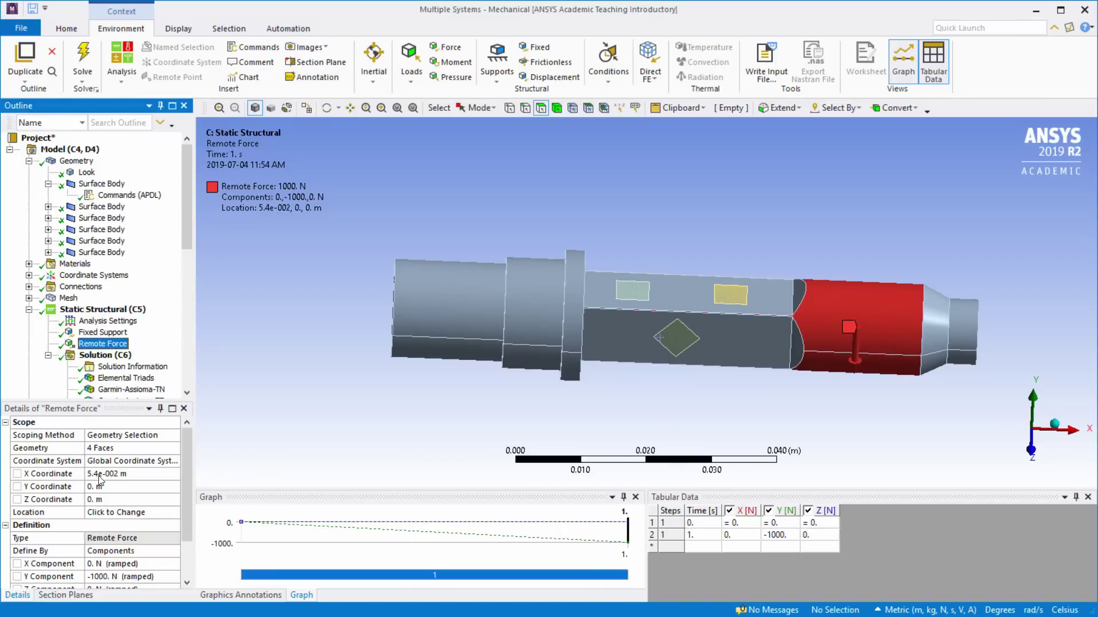
drag(966, 327, 758, 323)
scroll(178, 253, down, 2)
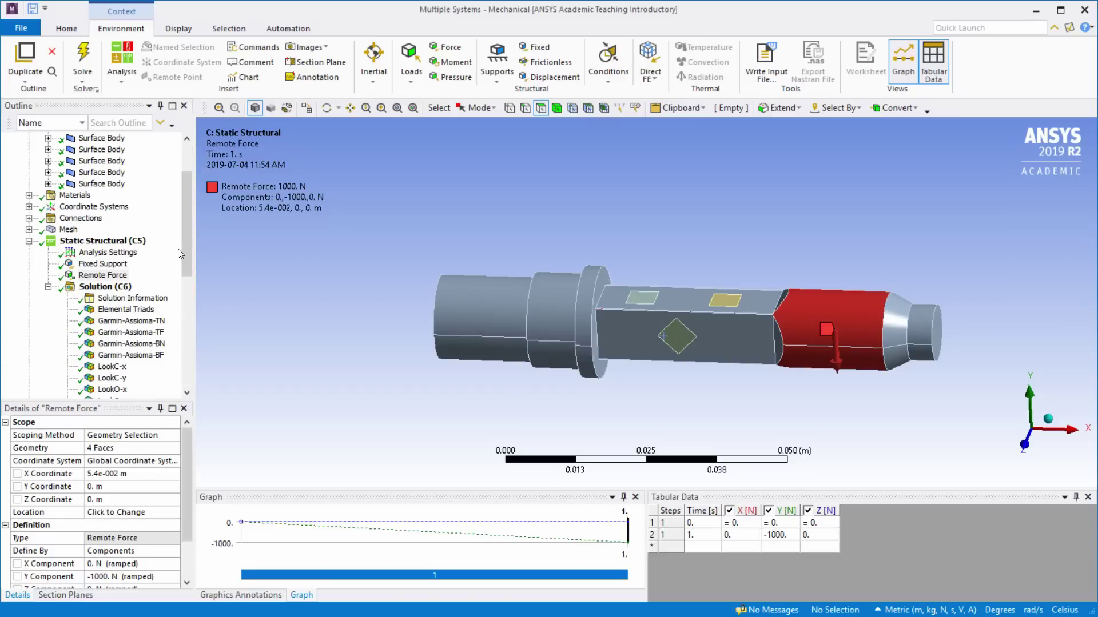
- Review the Garmin-Assioma TN, TF, BN and BF strain results, and return to the Solution (C6) overview of the gauge patches
drag(184, 252, 184, 257)
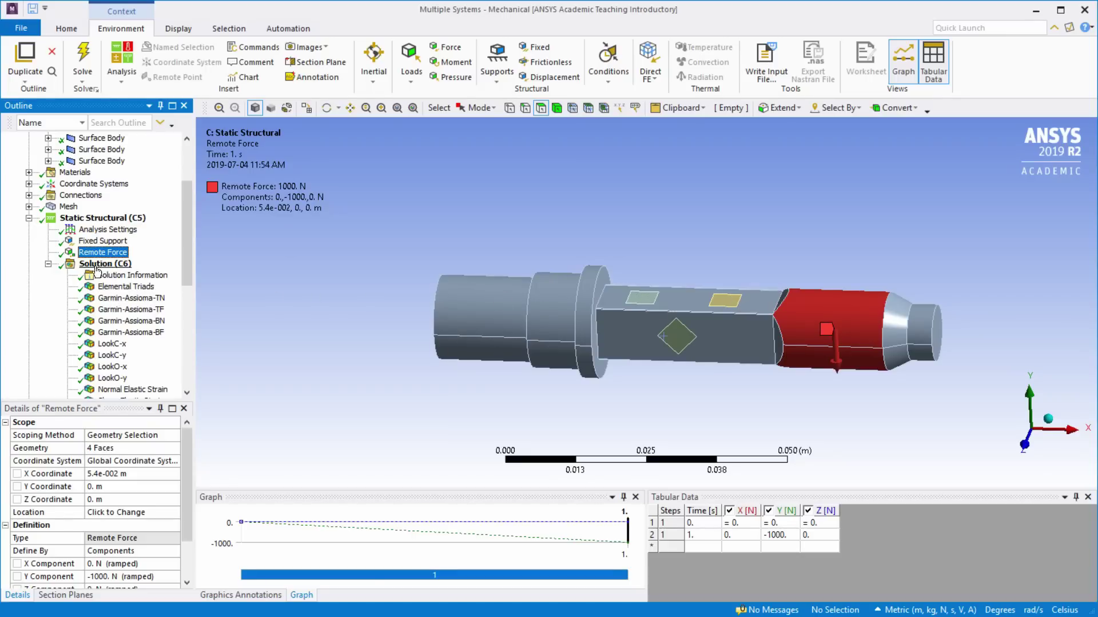
click(131, 299)
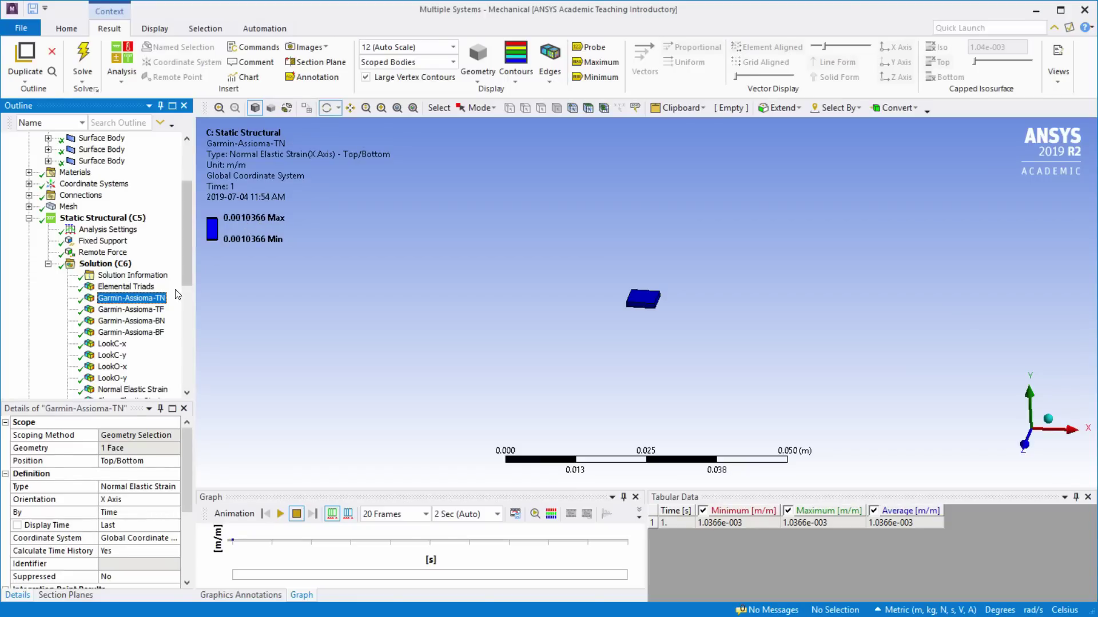
click(151, 311)
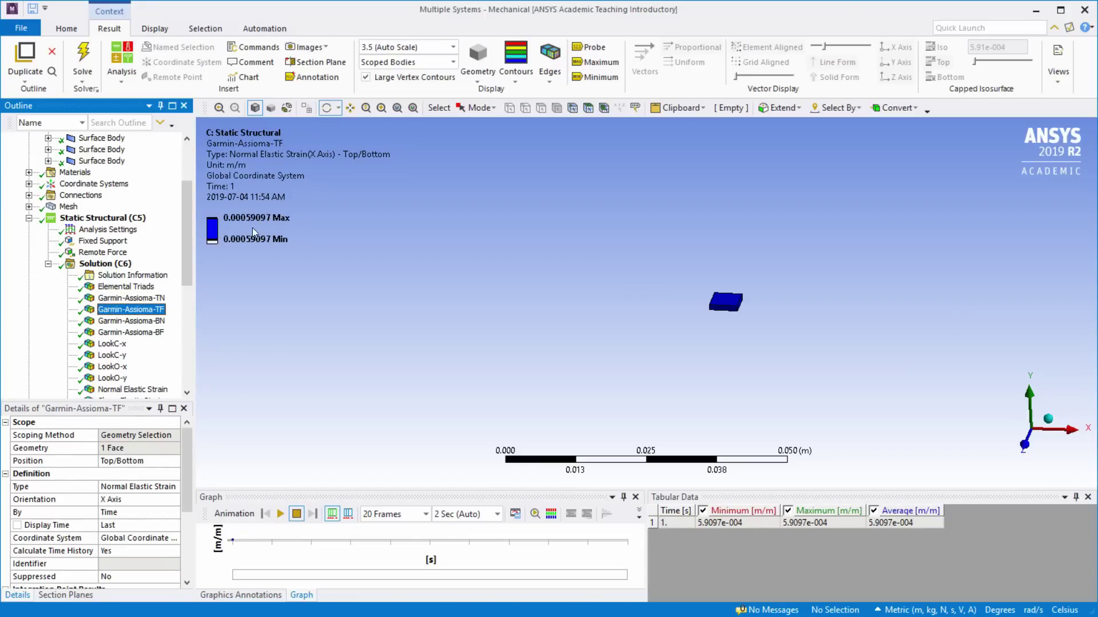
click(132, 321)
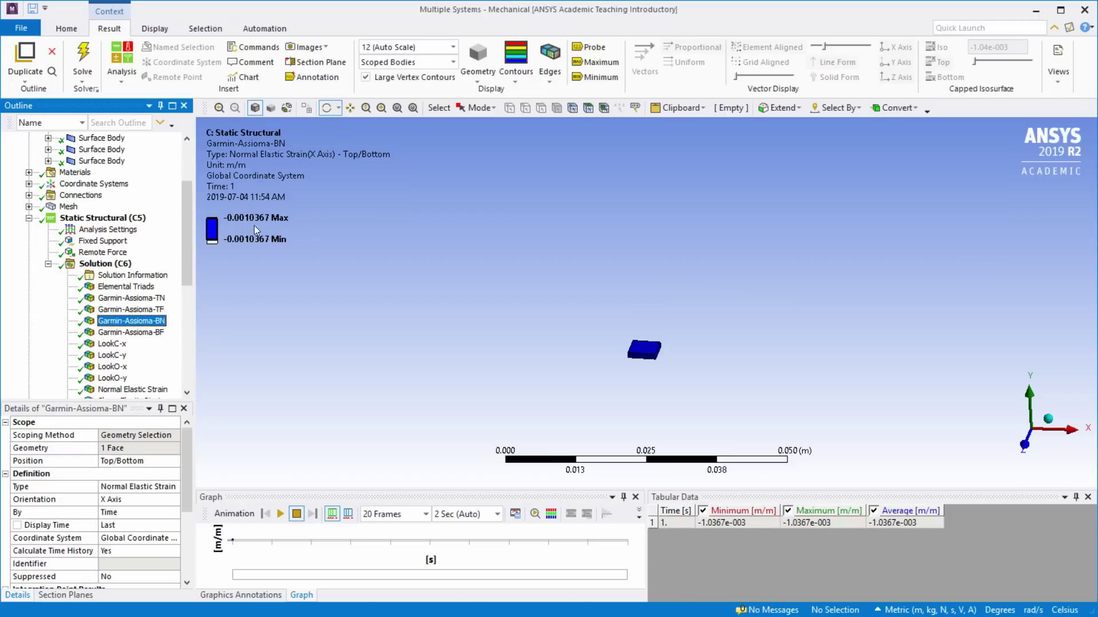
click(159, 334)
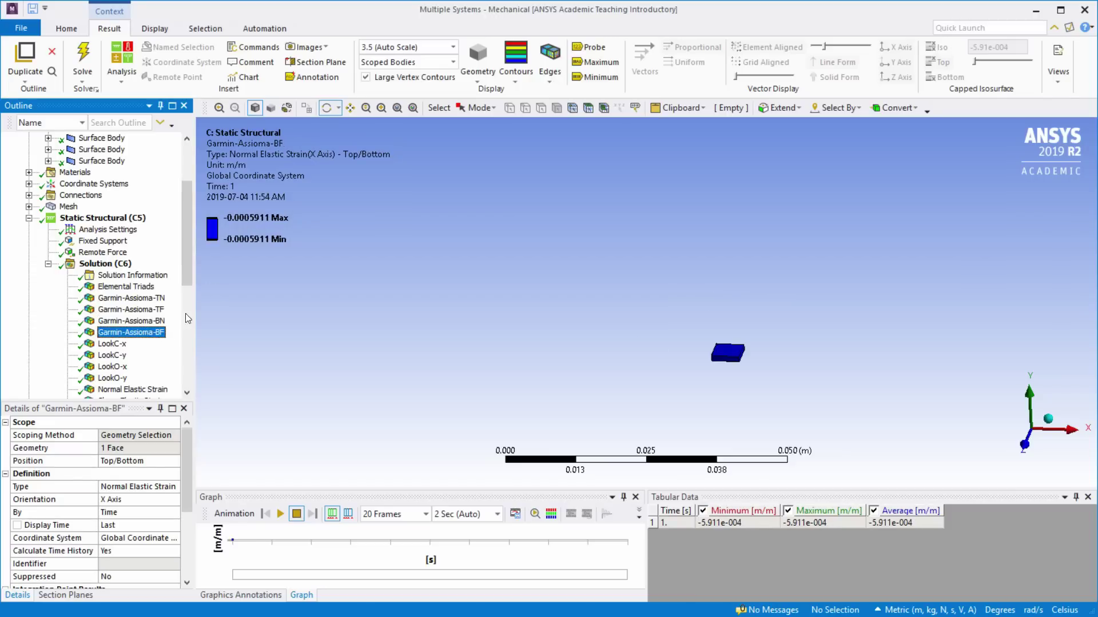
key(Up)
key(Up)
key(Up)
key(Up)
key(Up)
key(Up)
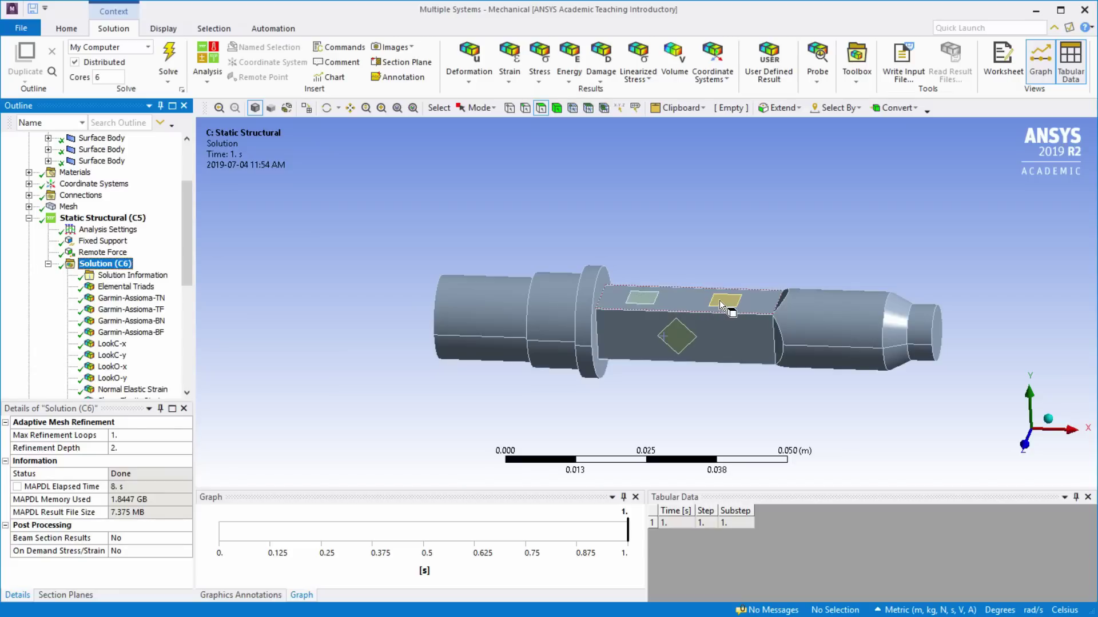
- View the LookC-x strain result and display the Elemental Triads to check the gauge axis directions
click(124, 345)
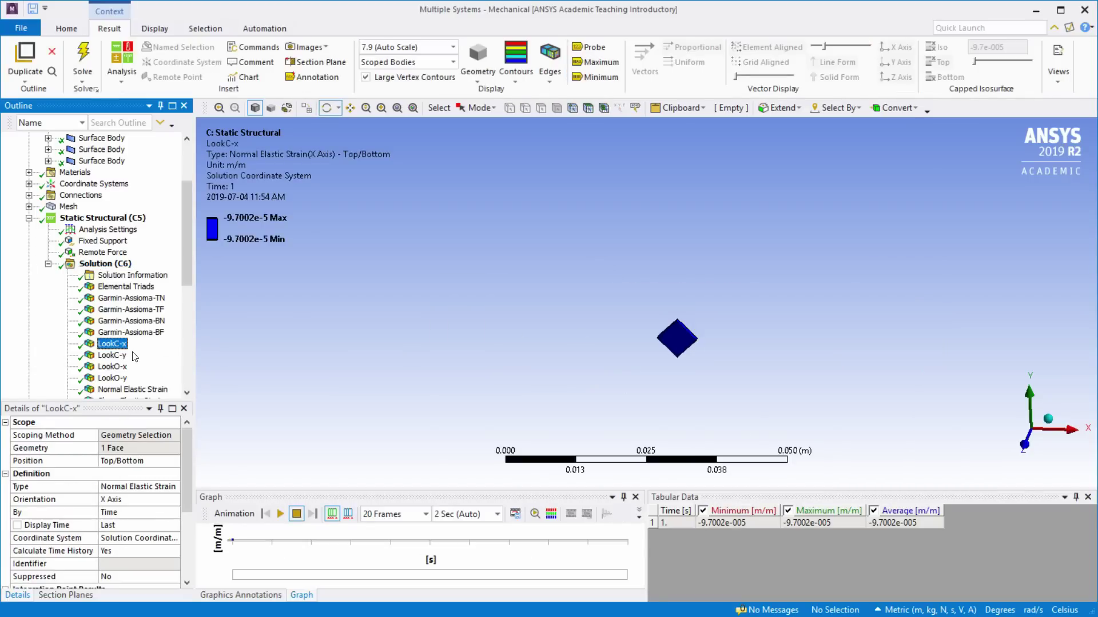
scroll(118, 324, down, 4)
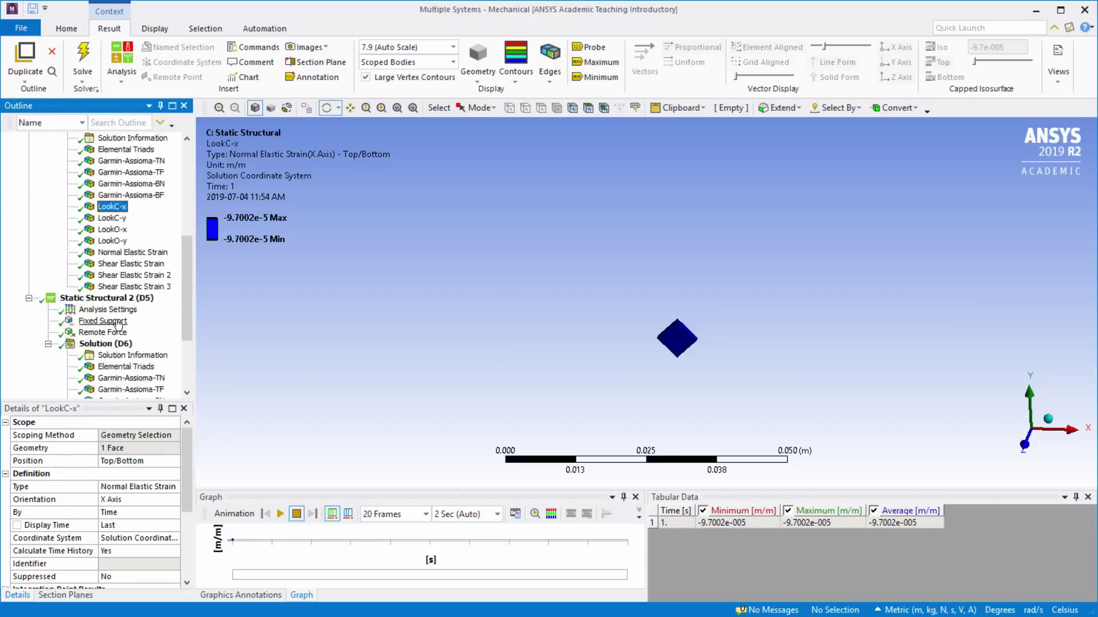
scroll(119, 325, up, 2)
click(125, 218)
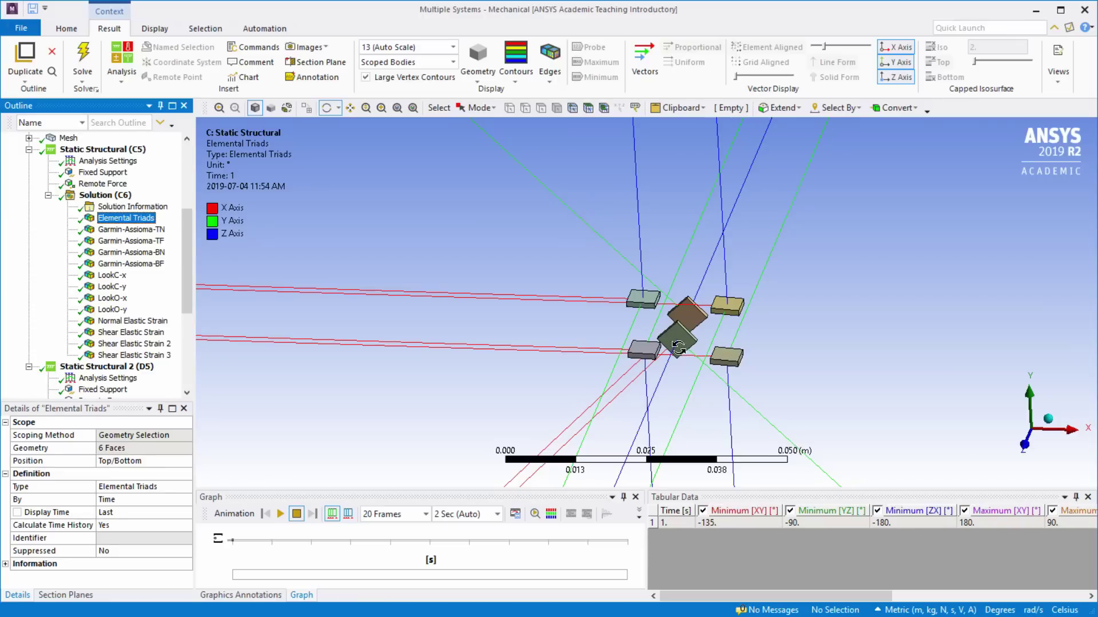
- Compare the LookC-x, LookC-y and LookO-x normal strain results on the diamond-shaped side gauges
click(110, 277)
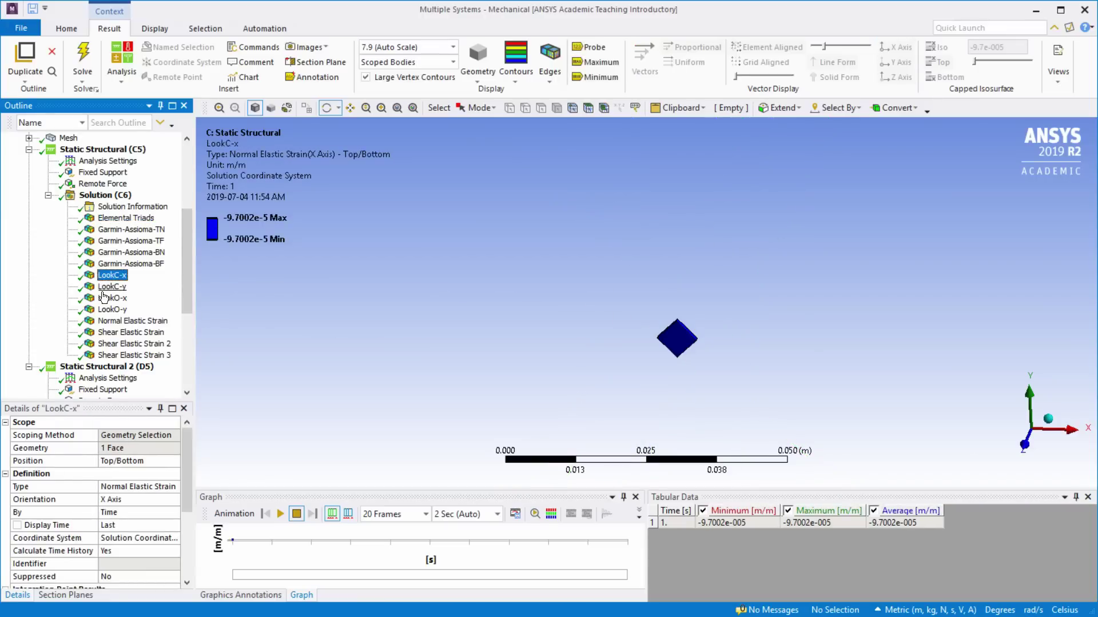
click(103, 291)
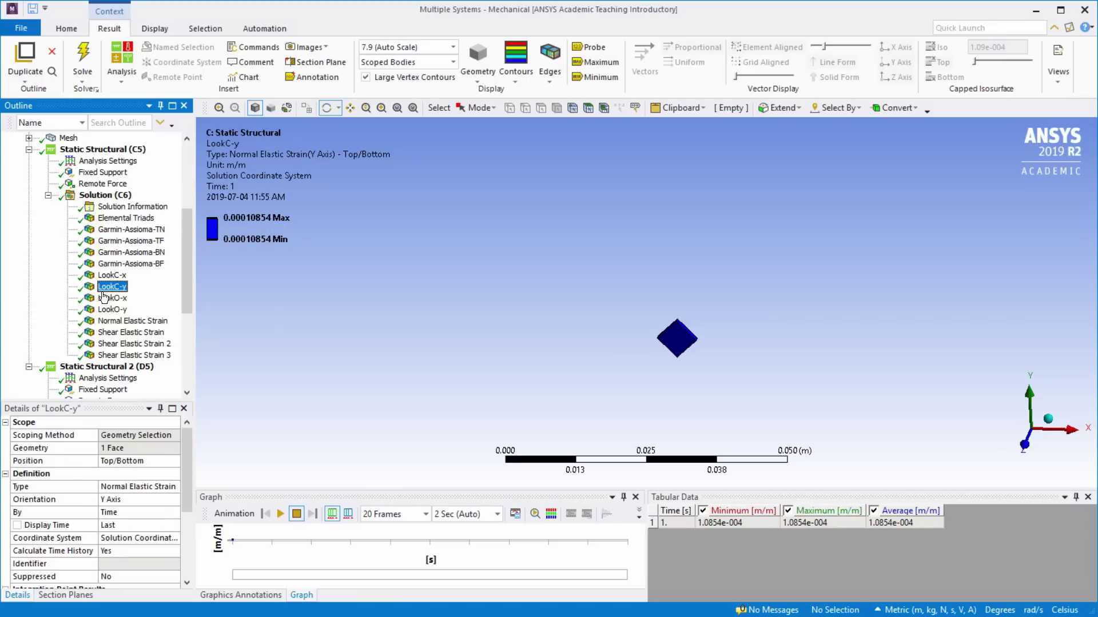
click(107, 299)
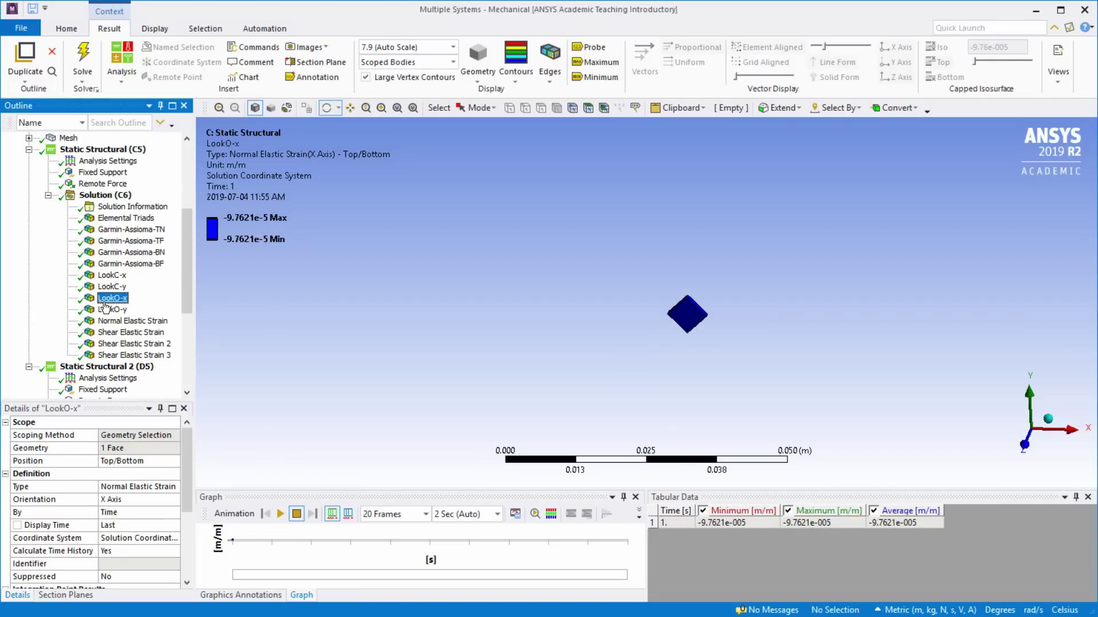
- Compare the Normal Elastic Strain and Shear Elastic Strain contours over the whole spindle, ending on Normal Elastic Strain
click(118, 320)
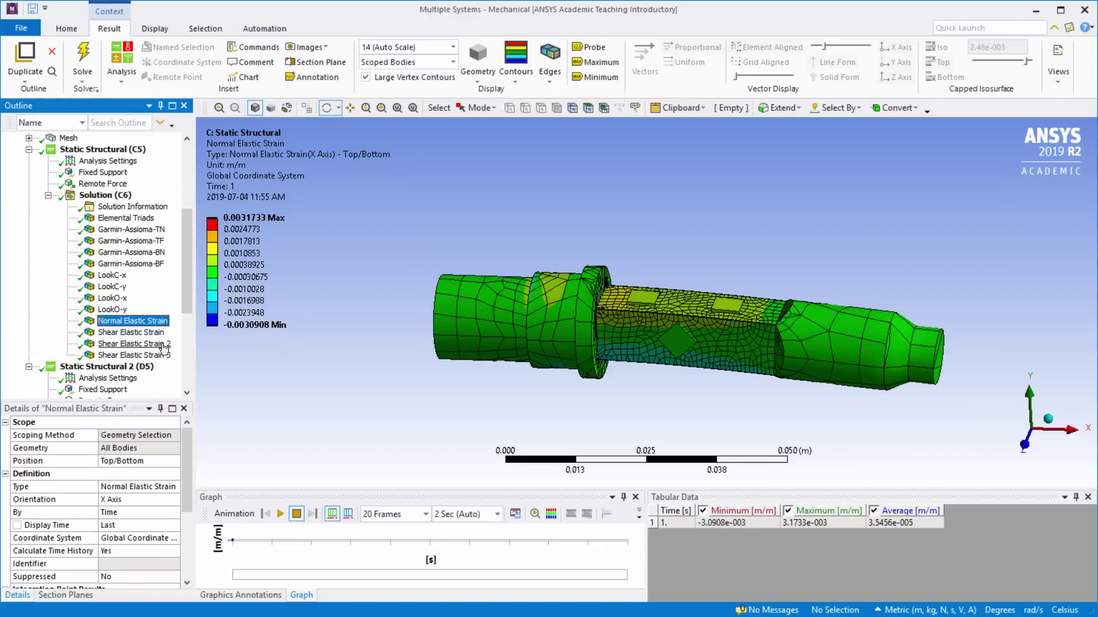
click(137, 334)
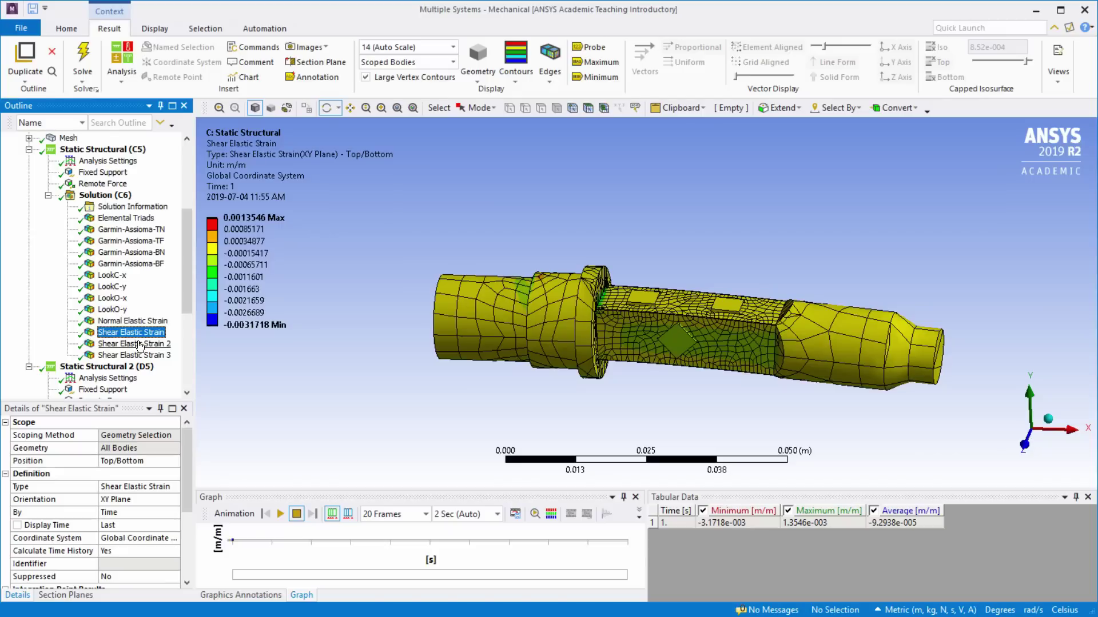
click(136, 322)
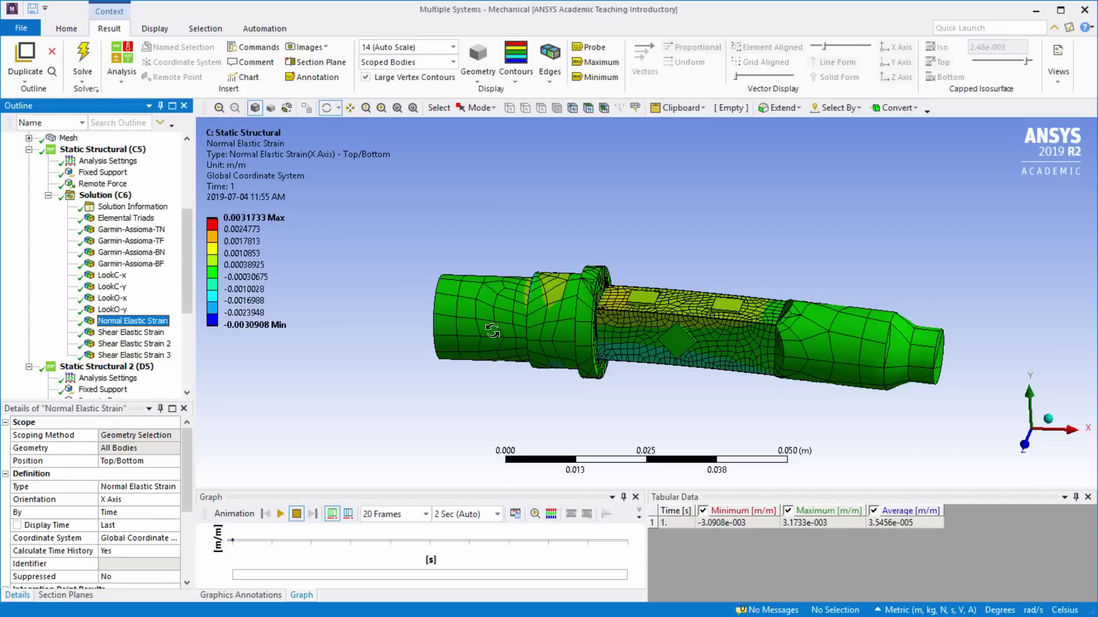
- View the spindle side-on along the Z axis and probe the normal elastic strain near the flat's upper and lower edges
click(1024, 444)
scroll(706, 366, down, 2)
scroll(706, 367, up, 3)
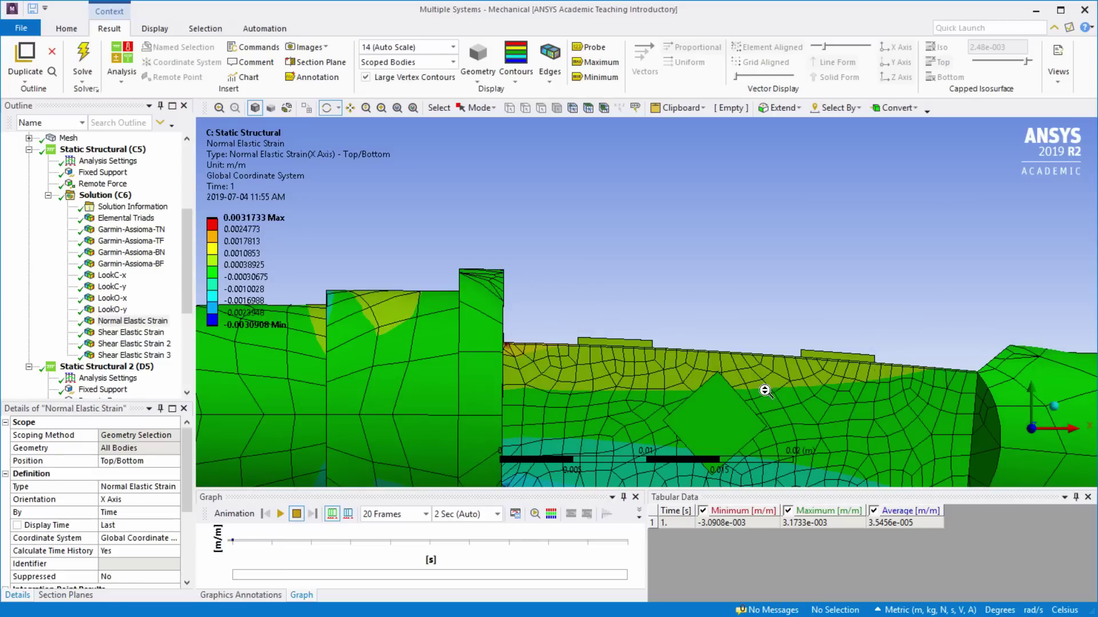
scroll(739, 358, up, 4)
drag(739, 358, 988, 399)
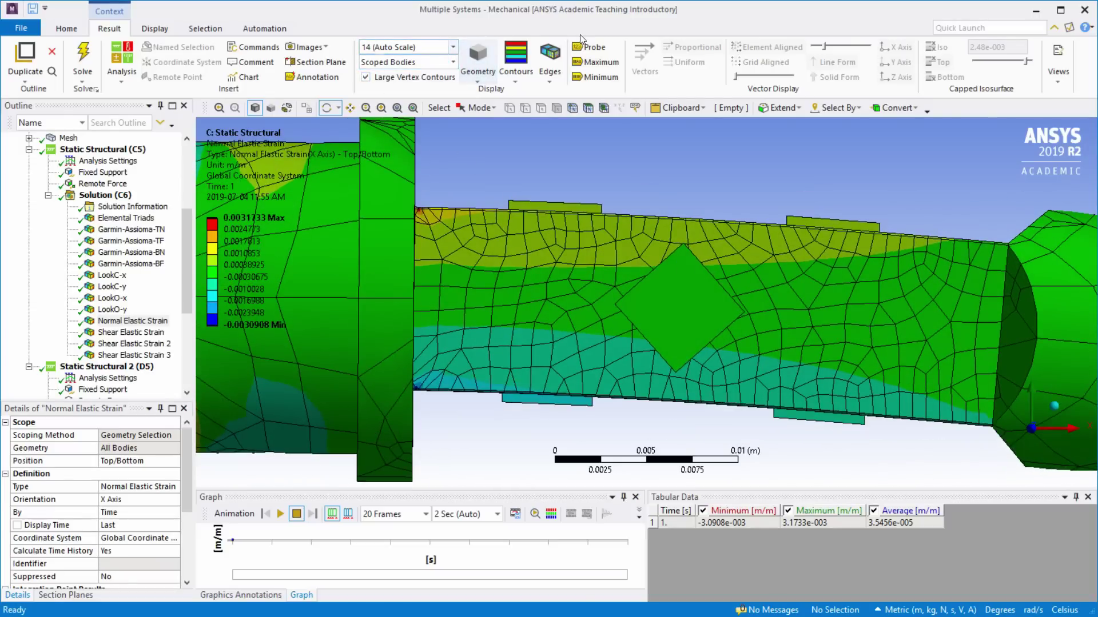
click(594, 46)
click(794, 245)
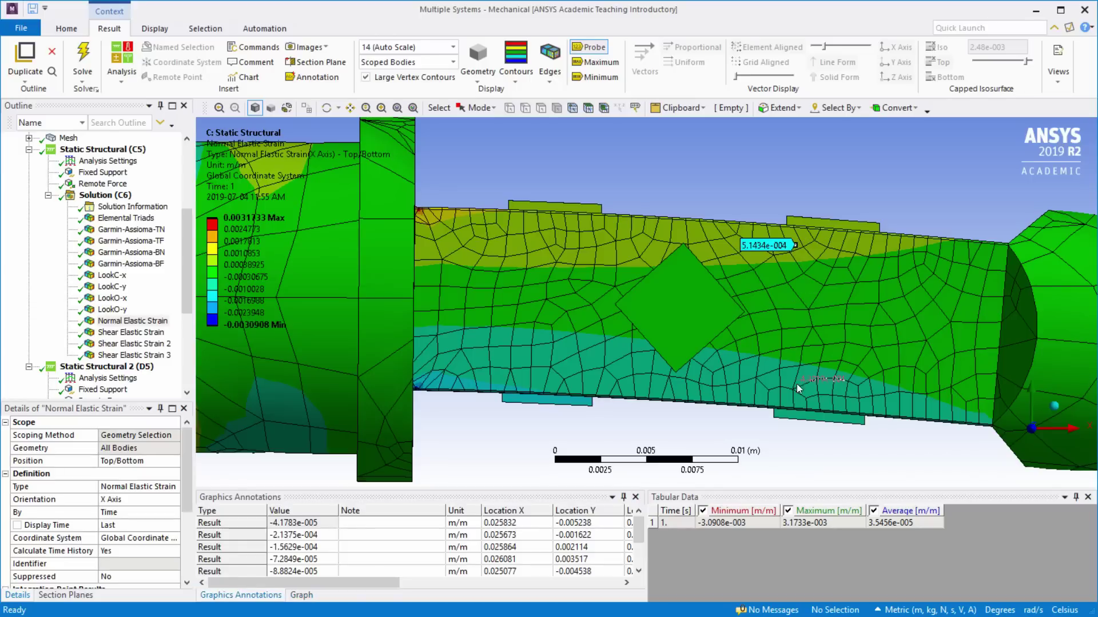
click(795, 384)
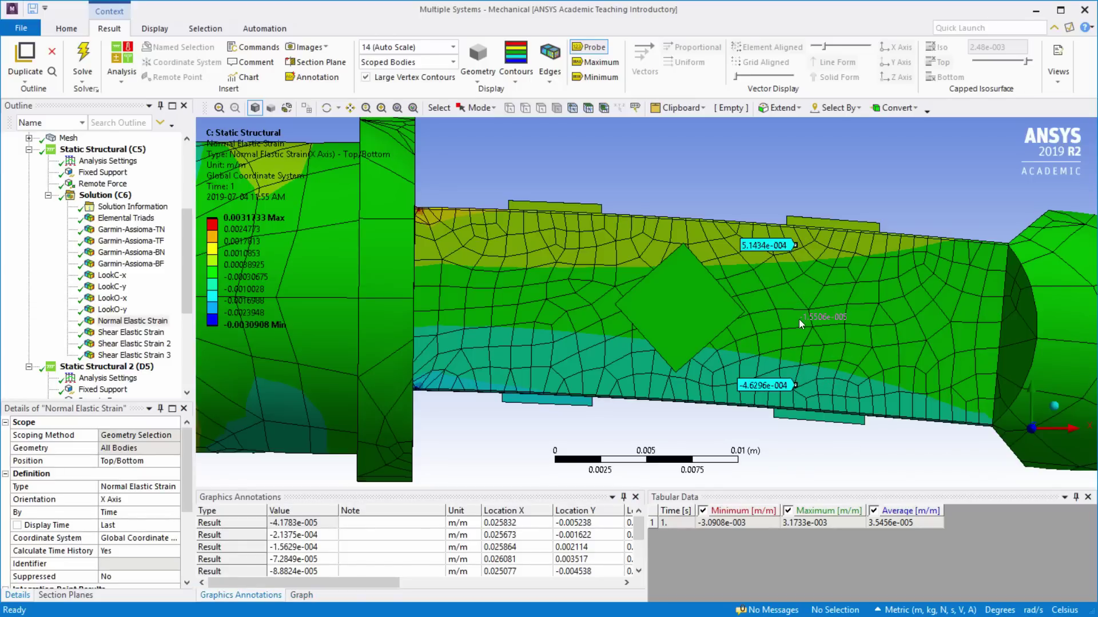
- Probe the normal elastic strain beside the diamond gauge at mid-height of the flat and inspect the contours around the gauge
click(753, 311)
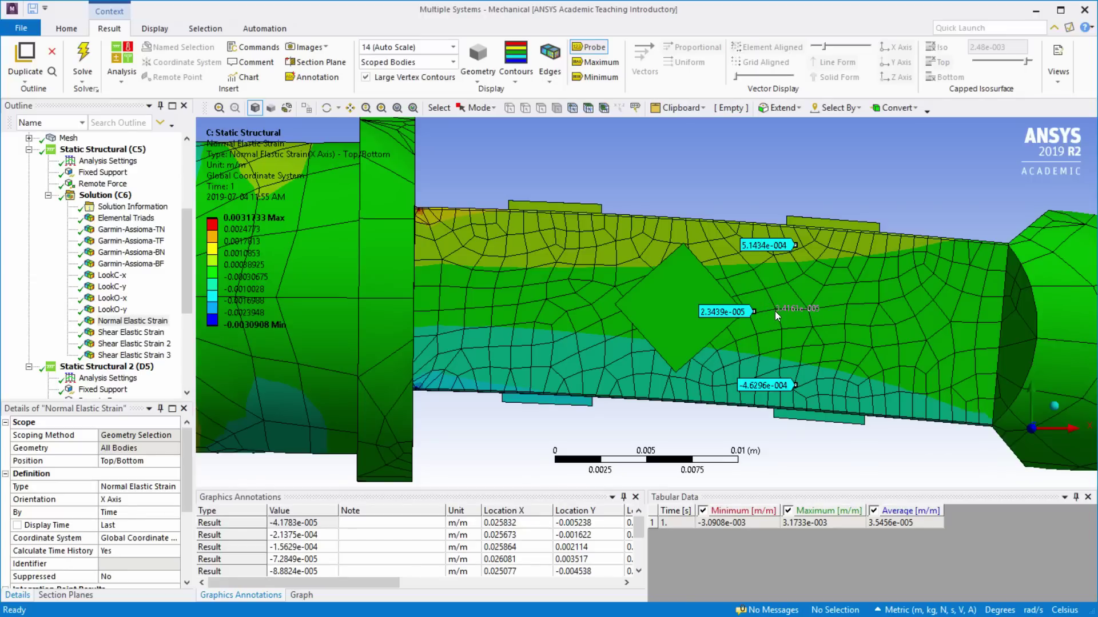
scroll(778, 312, up, 3)
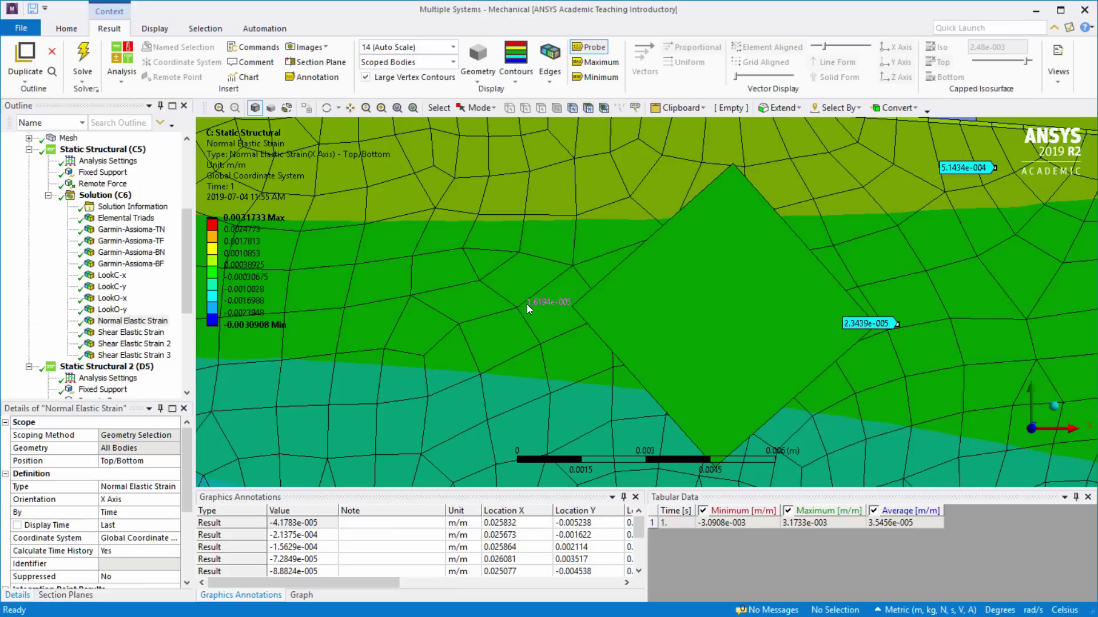
scroll(527, 309, down, 3)
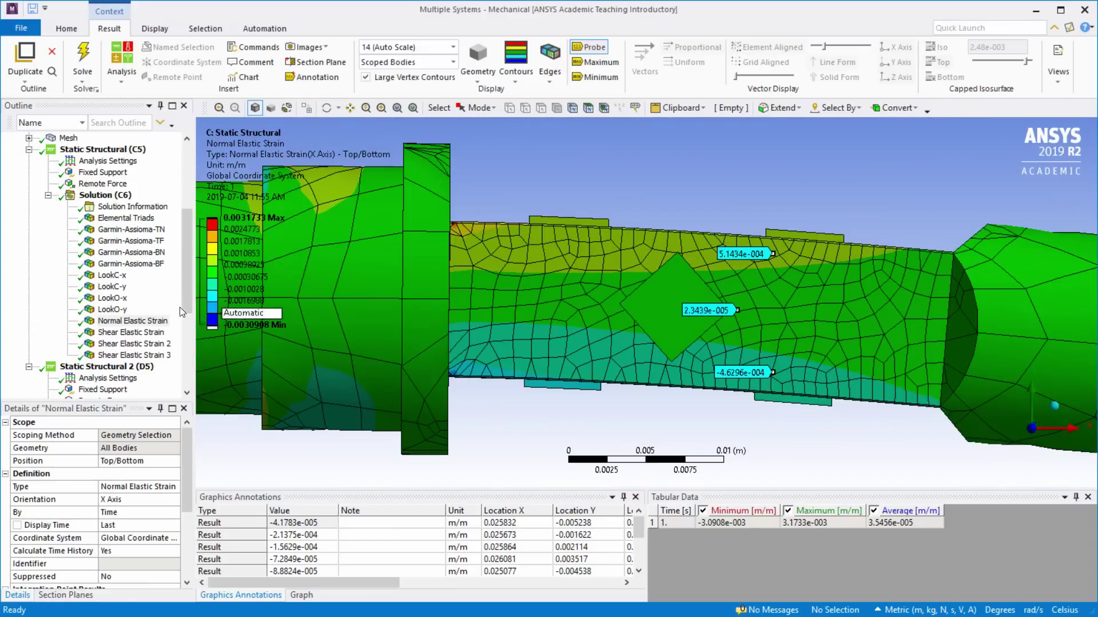
- Display the Shear Elastic Strain result and probe it at several heights across the flat beside the diamond gauge, from edge to edge
click(143, 336)
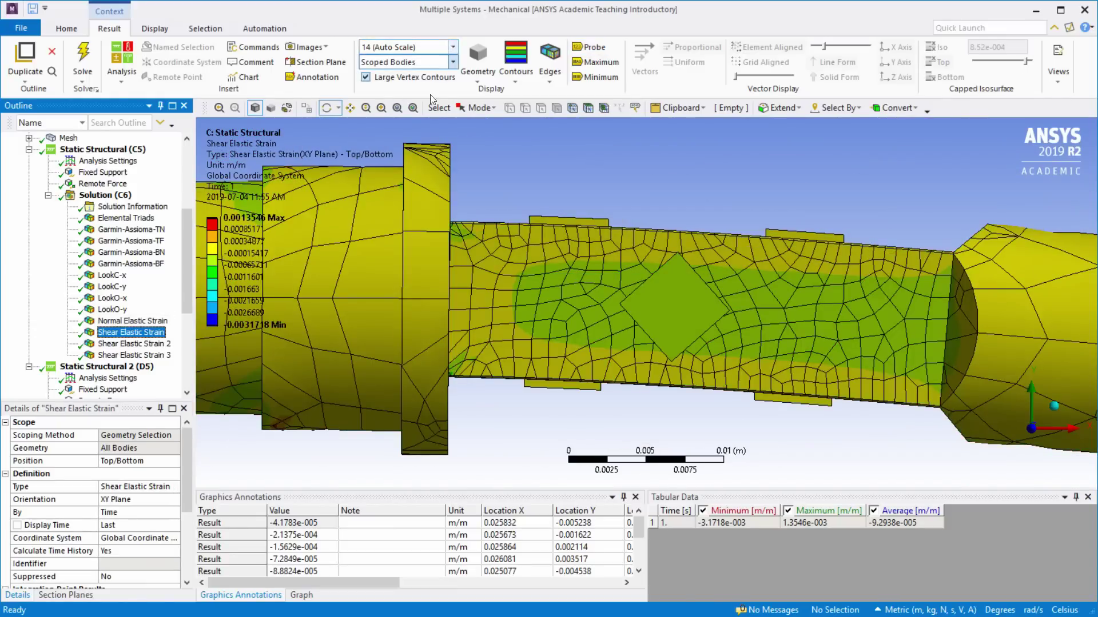
click(587, 47)
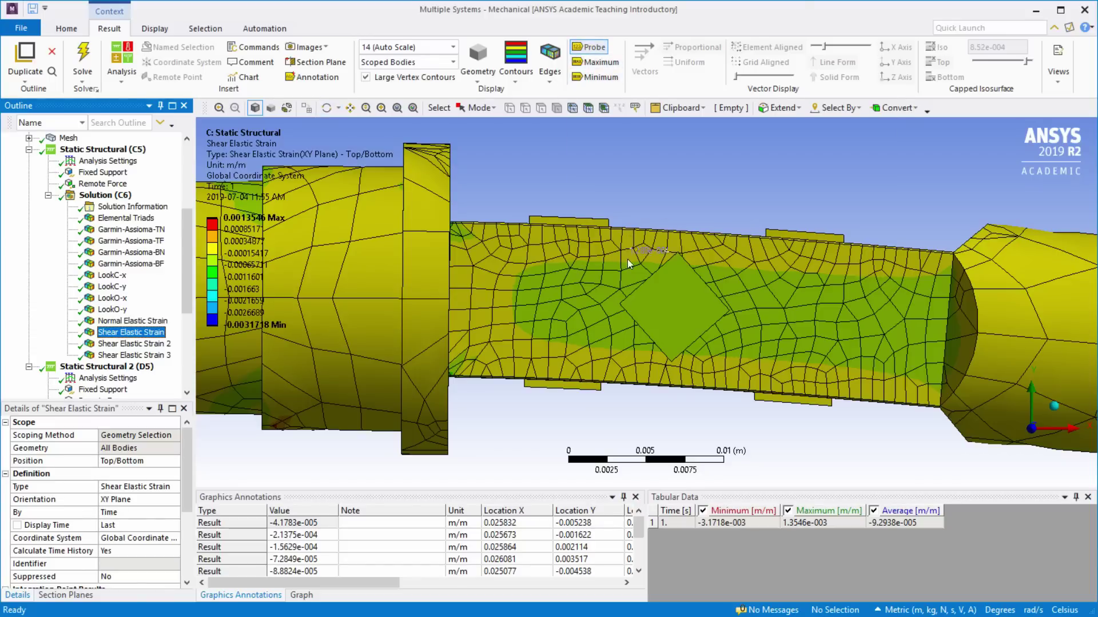
click(723, 245)
click(723, 379)
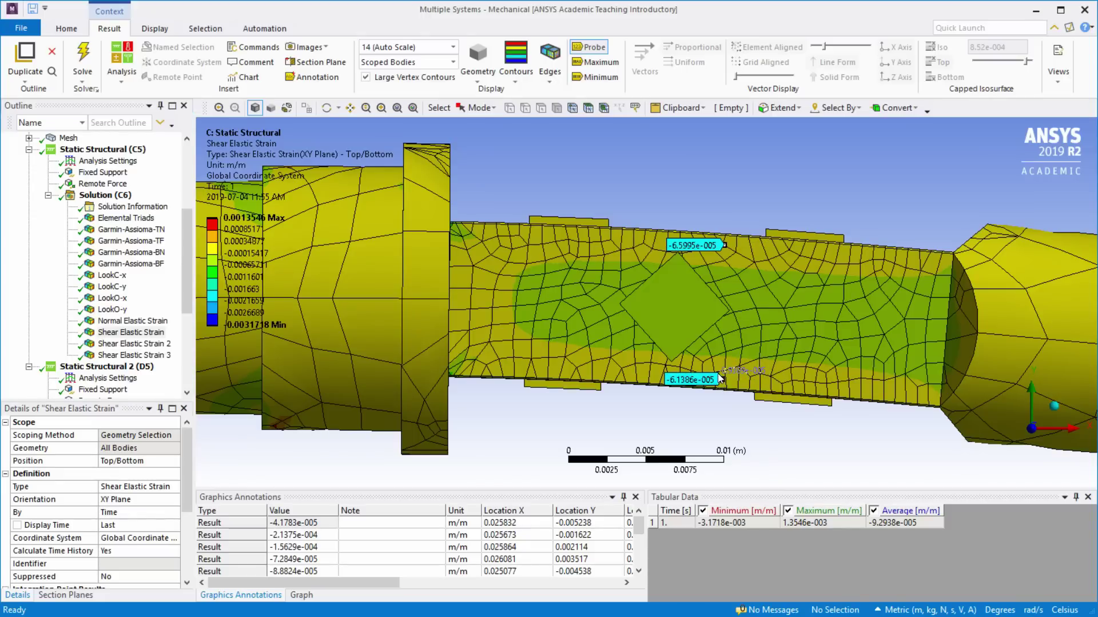
click(719, 361)
click(723, 338)
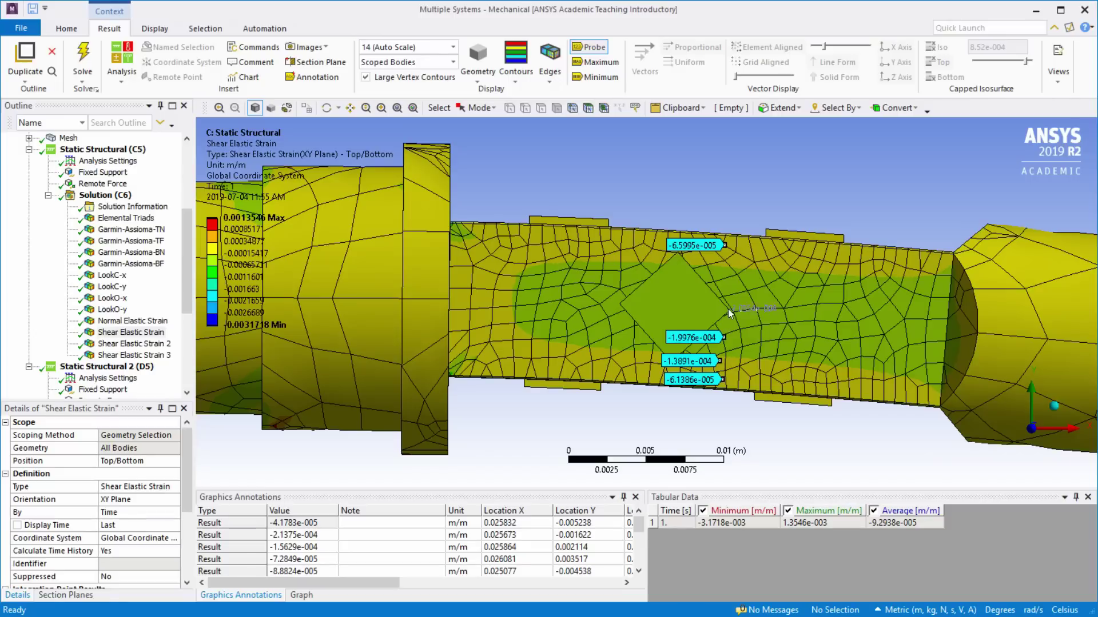
click(727, 304)
click(732, 284)
click(736, 250)
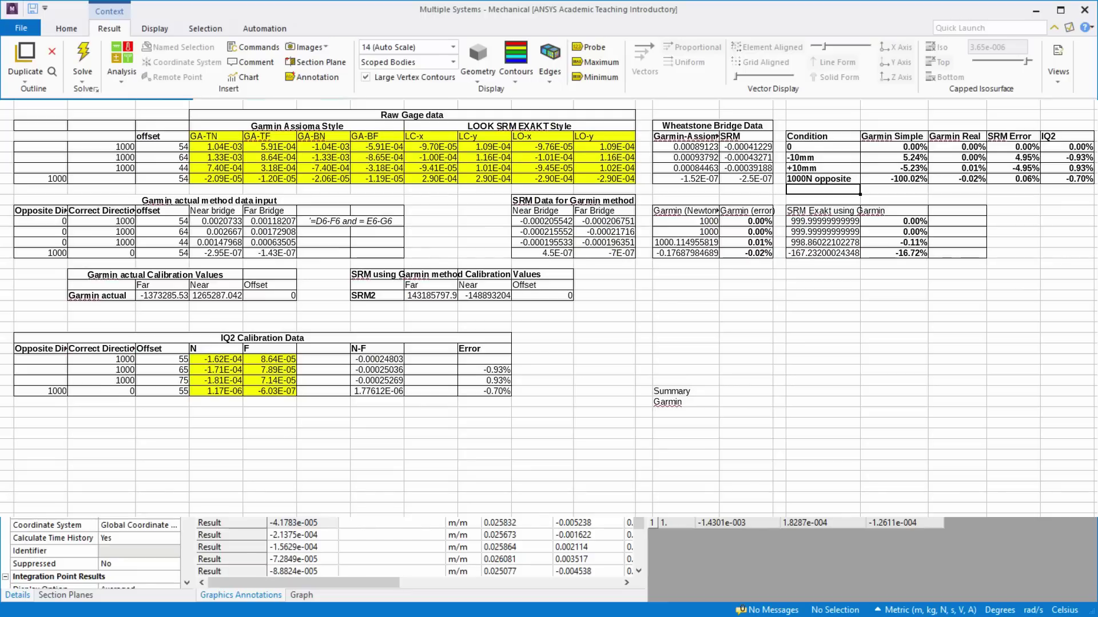
- Compare Shear Elastic Strain 3 on the diamond gauge with the LookO-y and LookO-x normal strain results
key(Down)
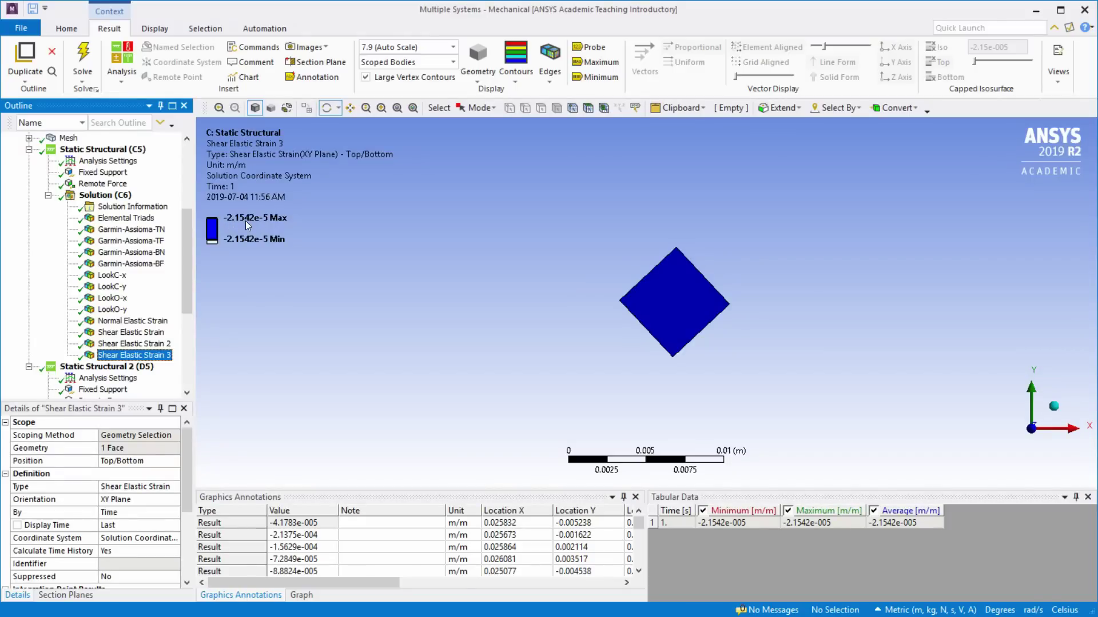
click(113, 310)
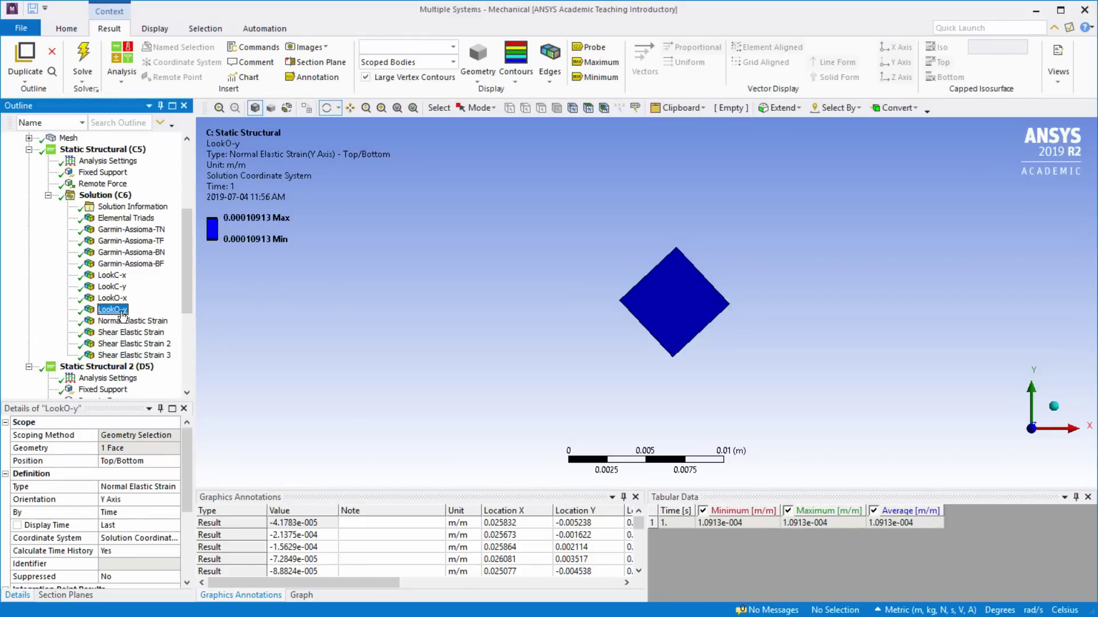
click(114, 300)
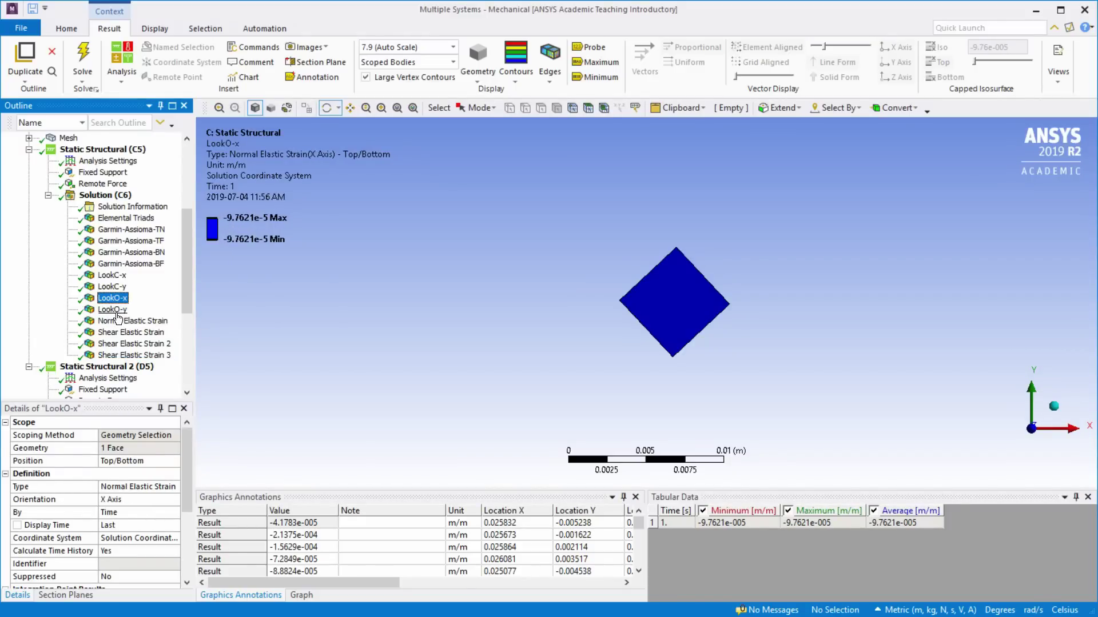
click(119, 355)
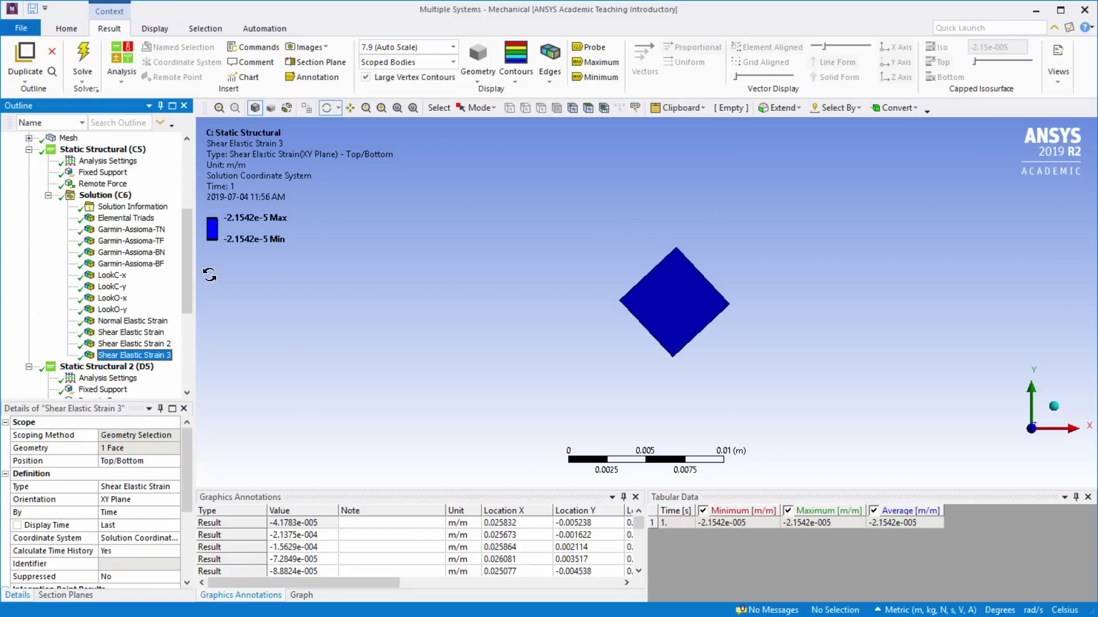
- Set the X coordinate of the Remote Force in Static Structural (C5) to 0.064 m
scroll(108, 257, up, 3)
click(103, 235)
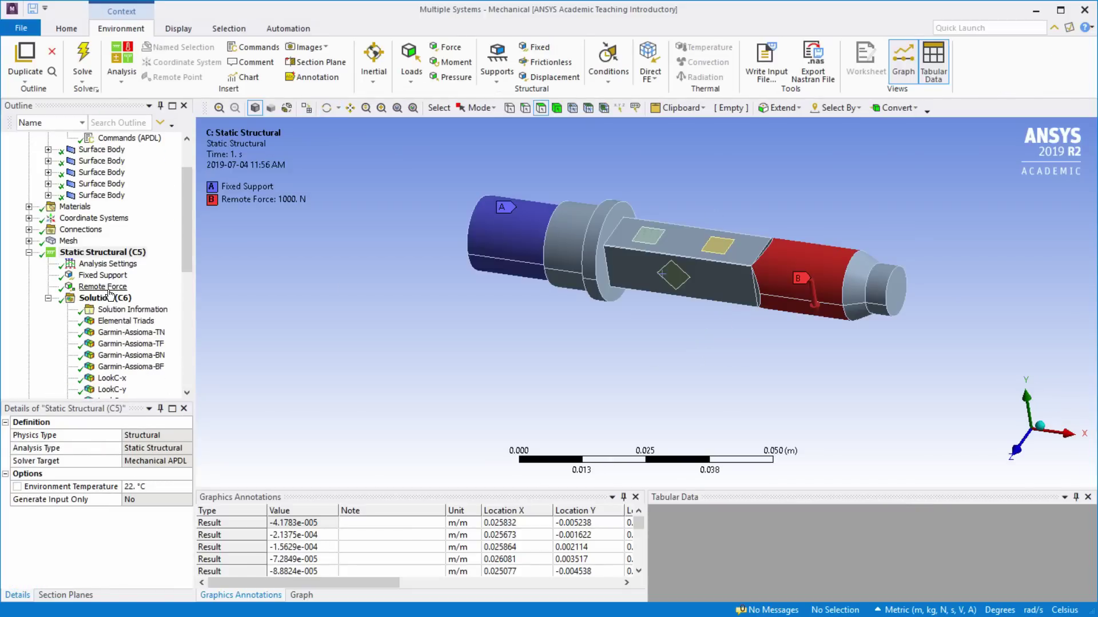
click(108, 288)
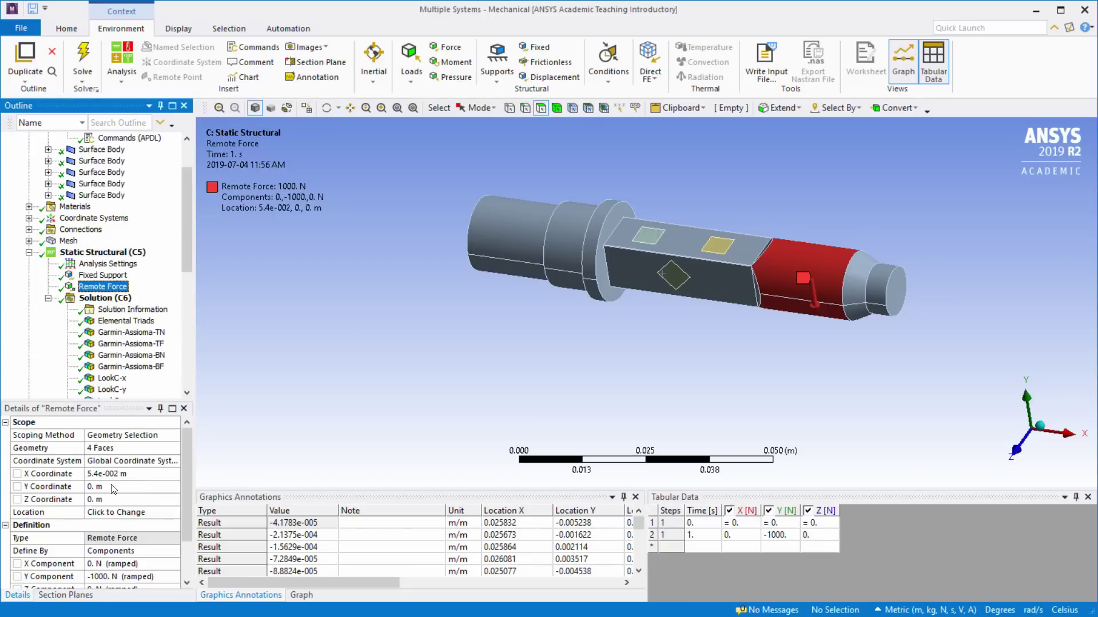
click(112, 474)
key(End)
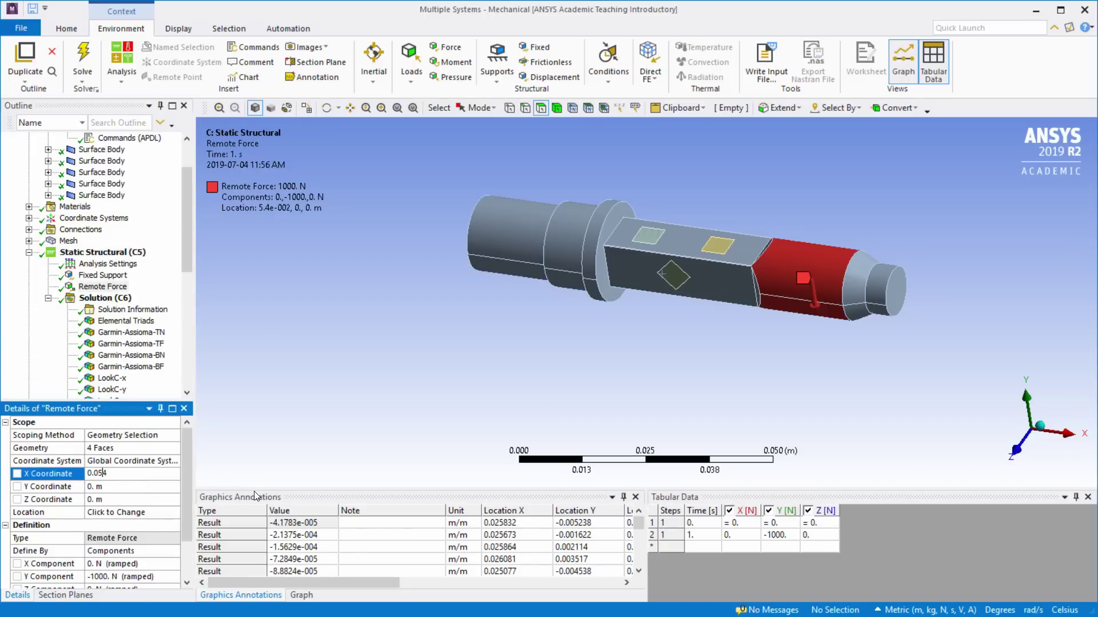
key(Return)
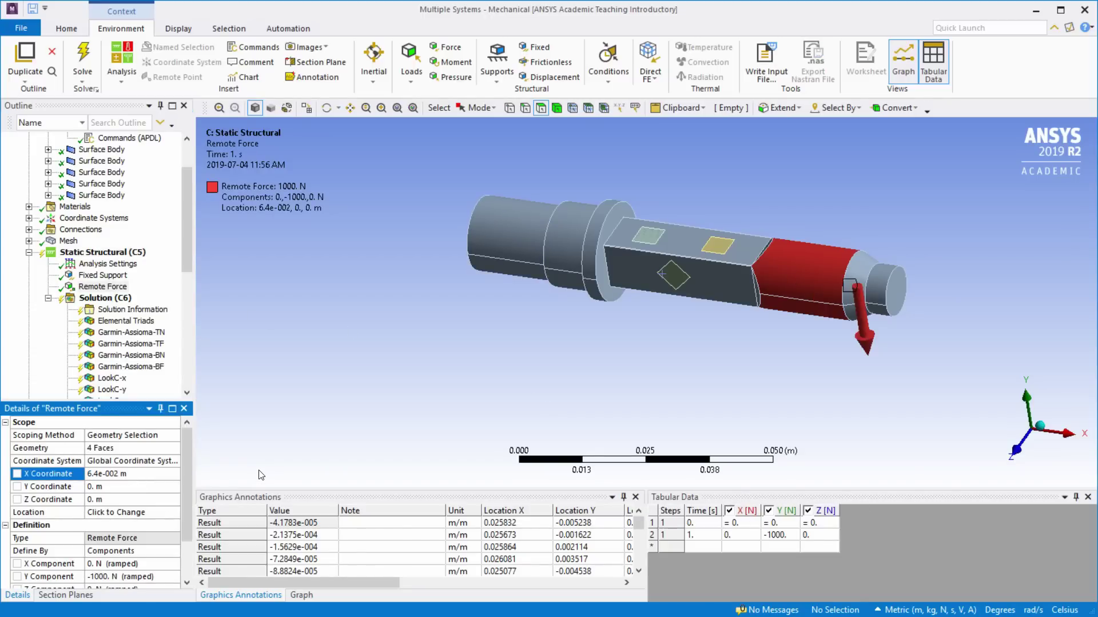
- Re-solve Static Structural (C5) and view the Garmin-Assioma-TN, Garmin-Assioma-TF, LookC-y and LookC-x strain results
click(131, 332)
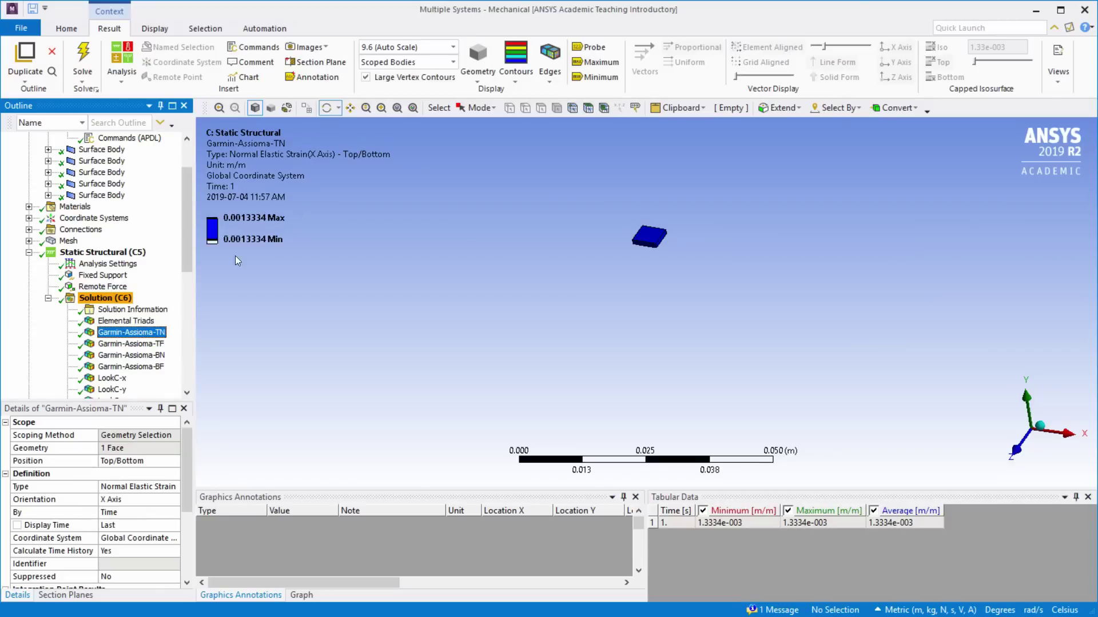
click(131, 344)
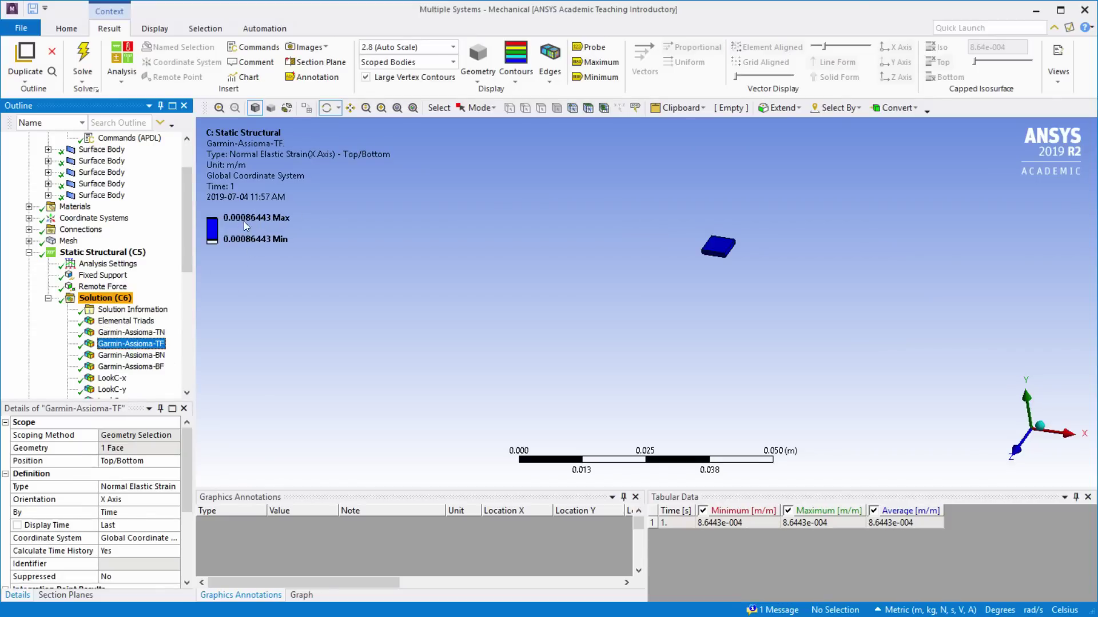
scroll(150, 322, down, 2)
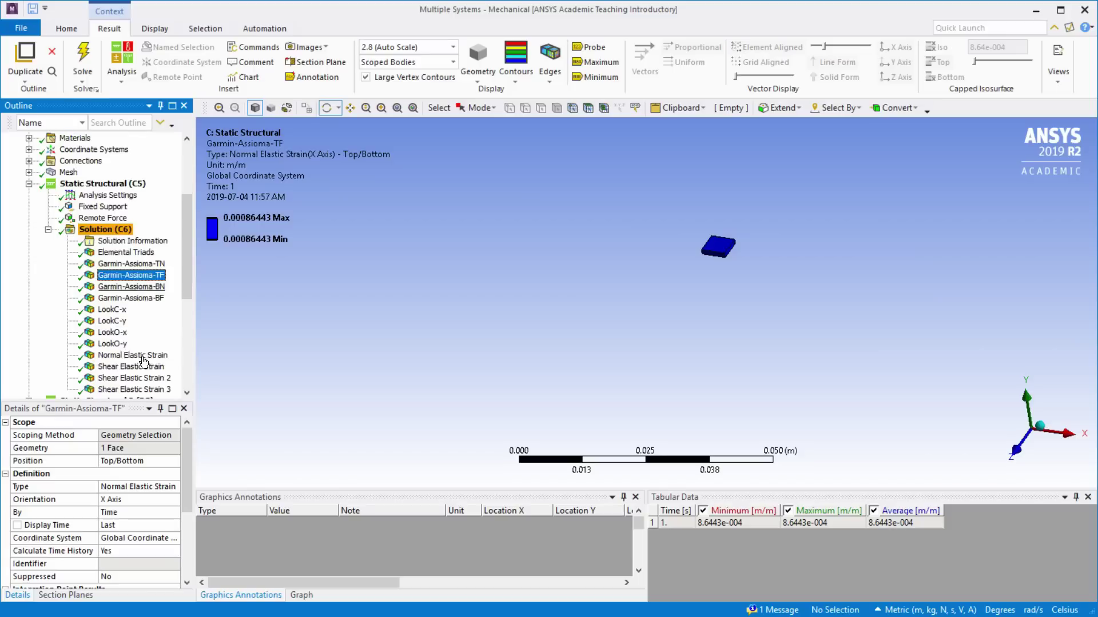
click(113, 321)
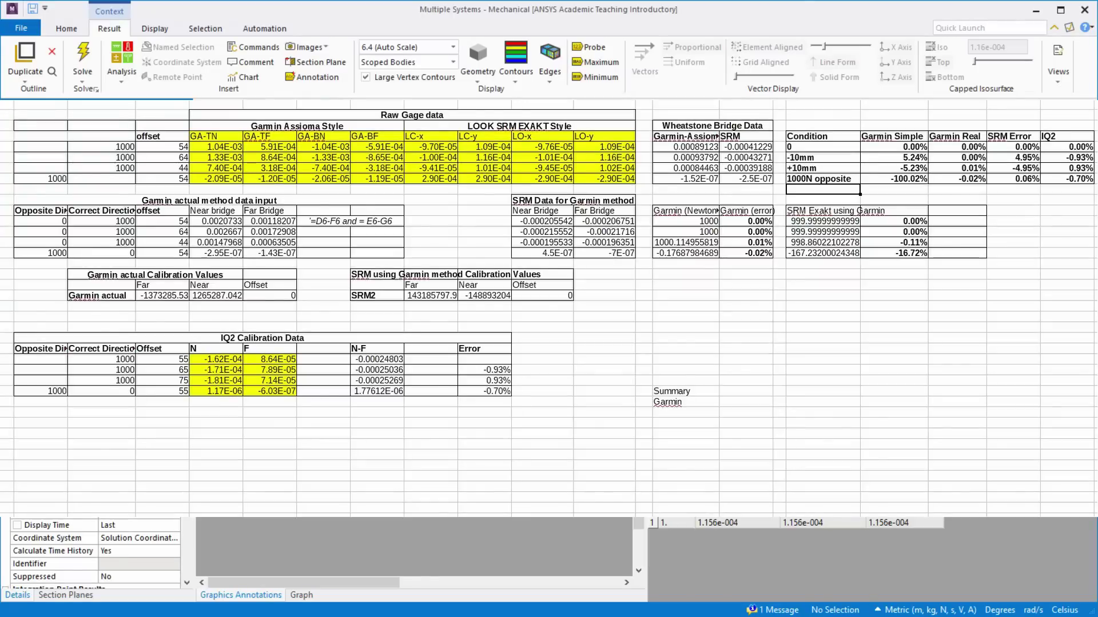
key(Down)
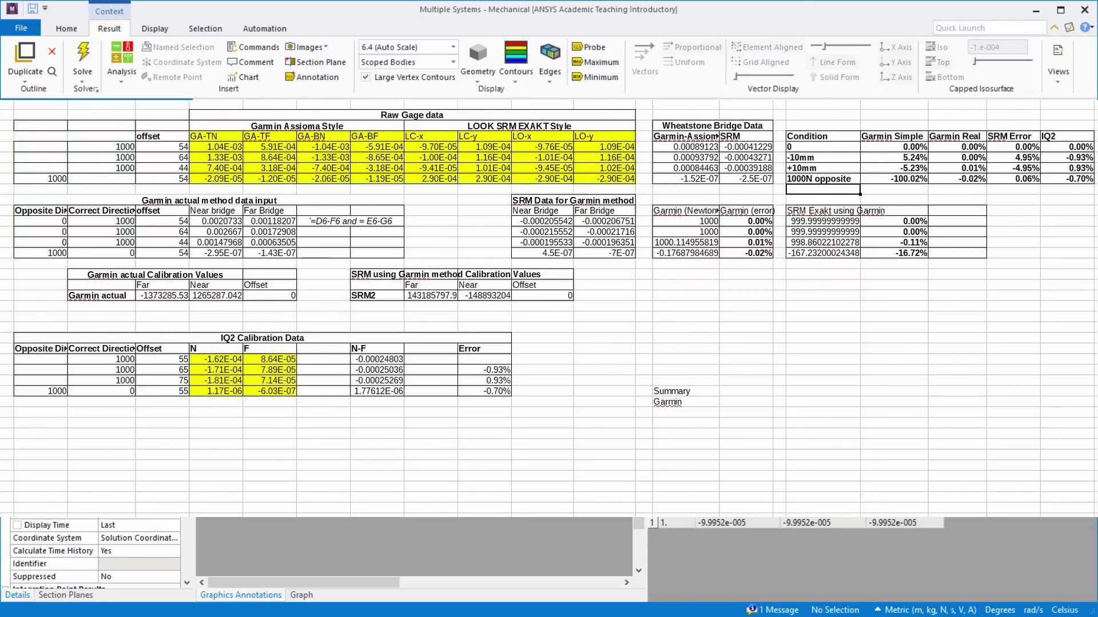
- Display the Static Structural 2 (D5) setup to check its fixed support and the direction of its remote force
scroll(154, 267, down, 1)
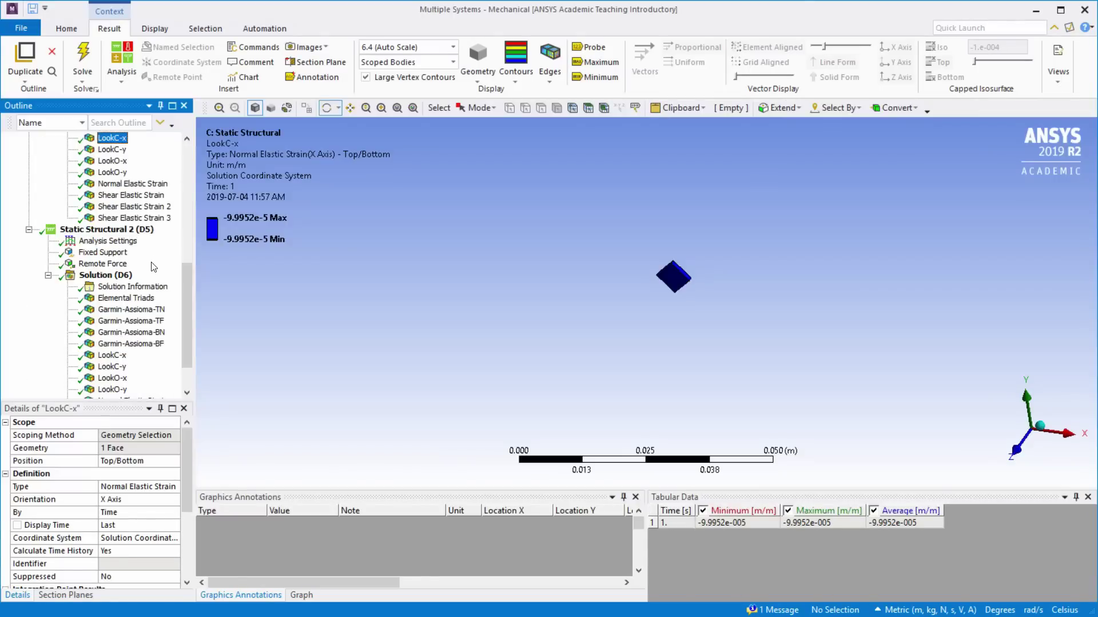
click(140, 229)
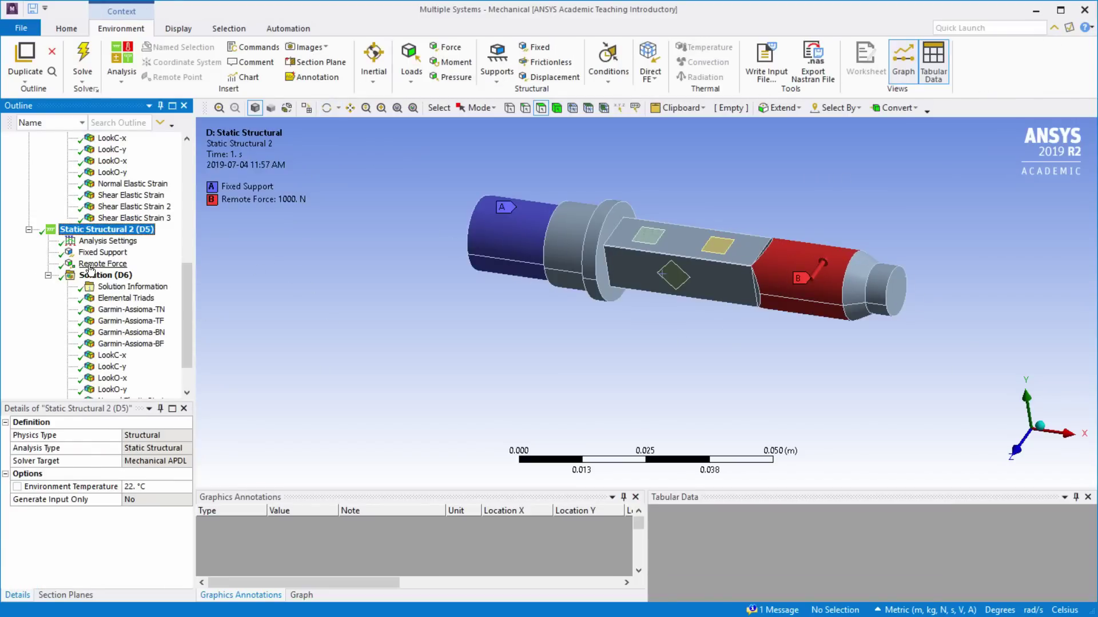
scroll(109, 298, up, 2)
scroll(143, 343, down, 2)
- Compare the Garmin-Assioma-TN, TF, BN and BF normal strain results in the Static Structural 2 solution
click(121, 309)
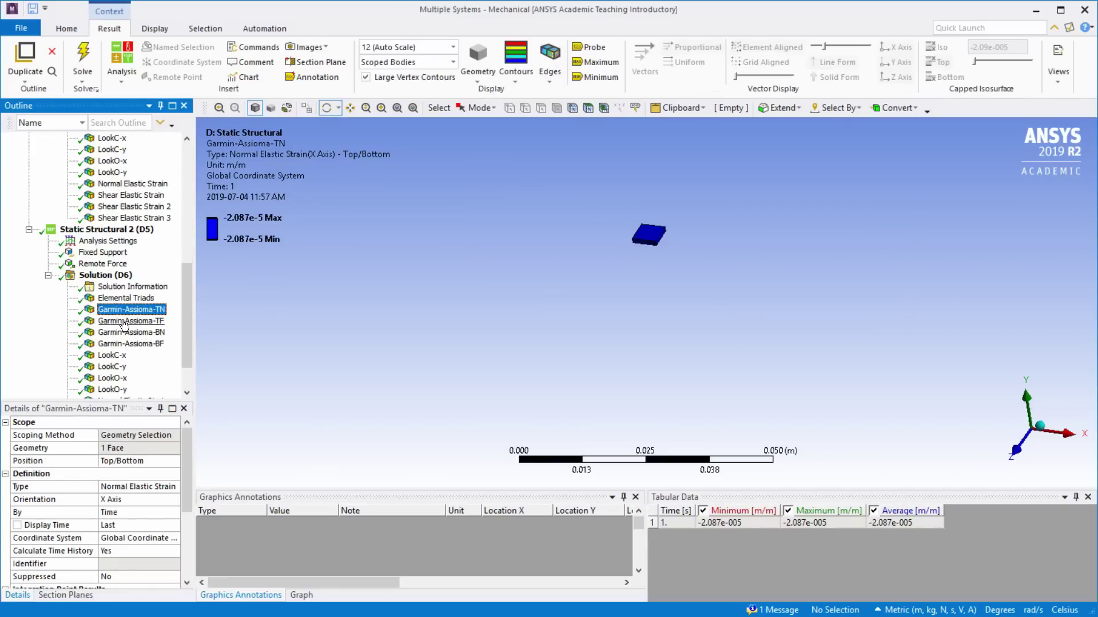
click(125, 321)
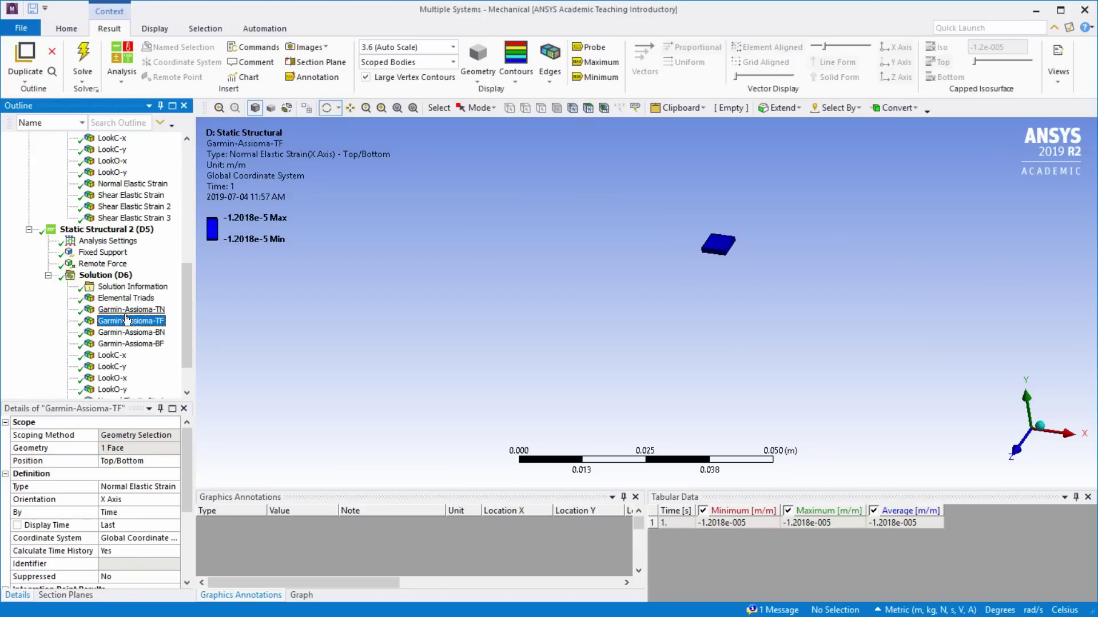
click(129, 310)
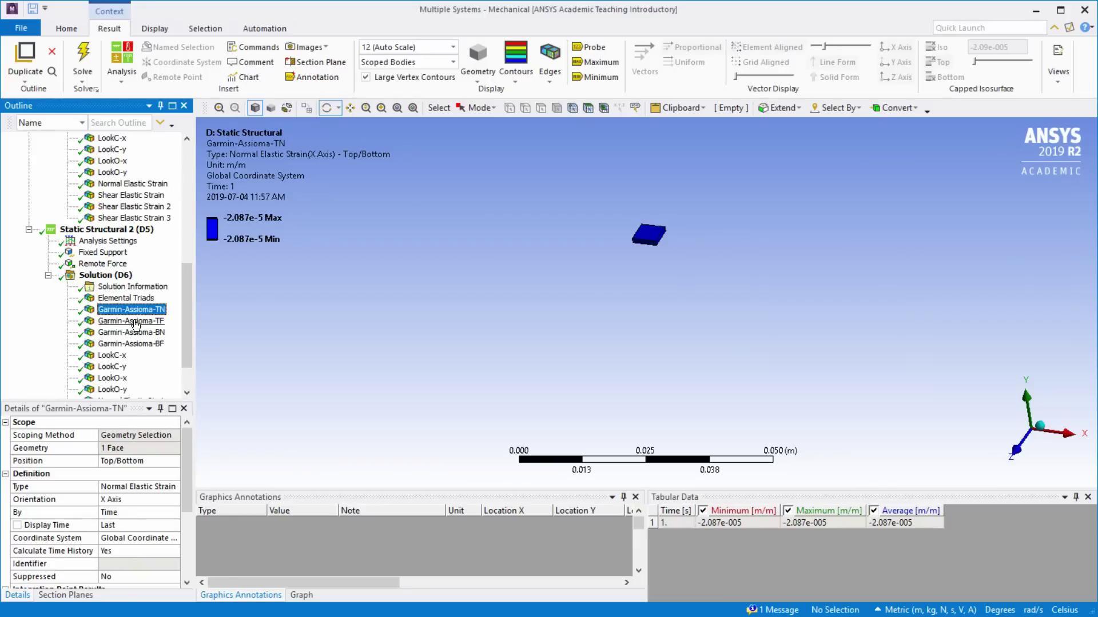
click(135, 322)
click(137, 333)
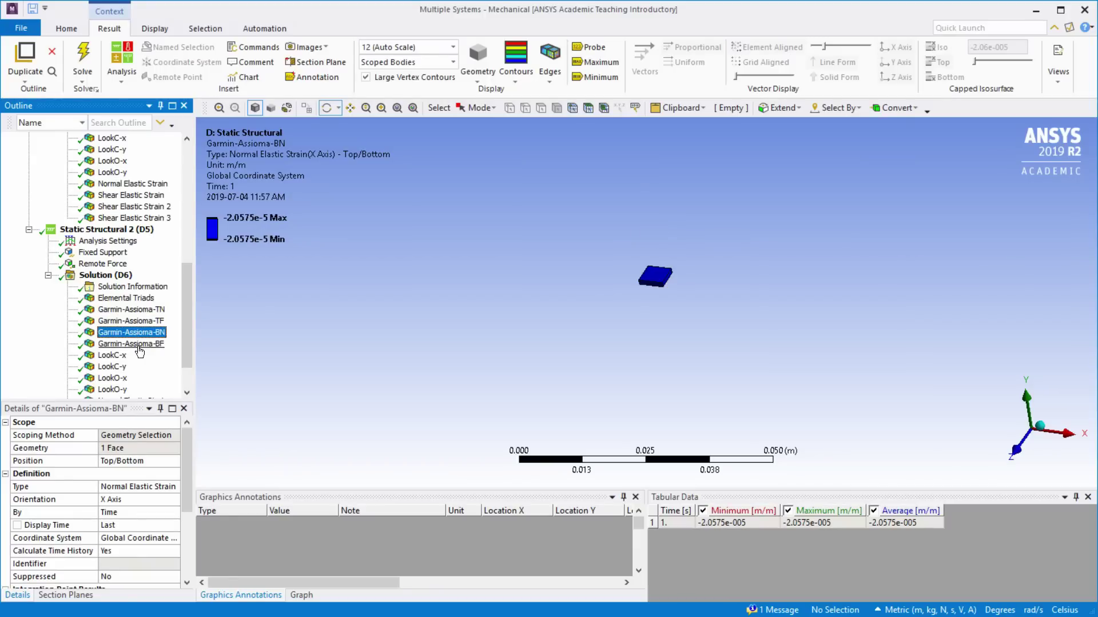
click(138, 346)
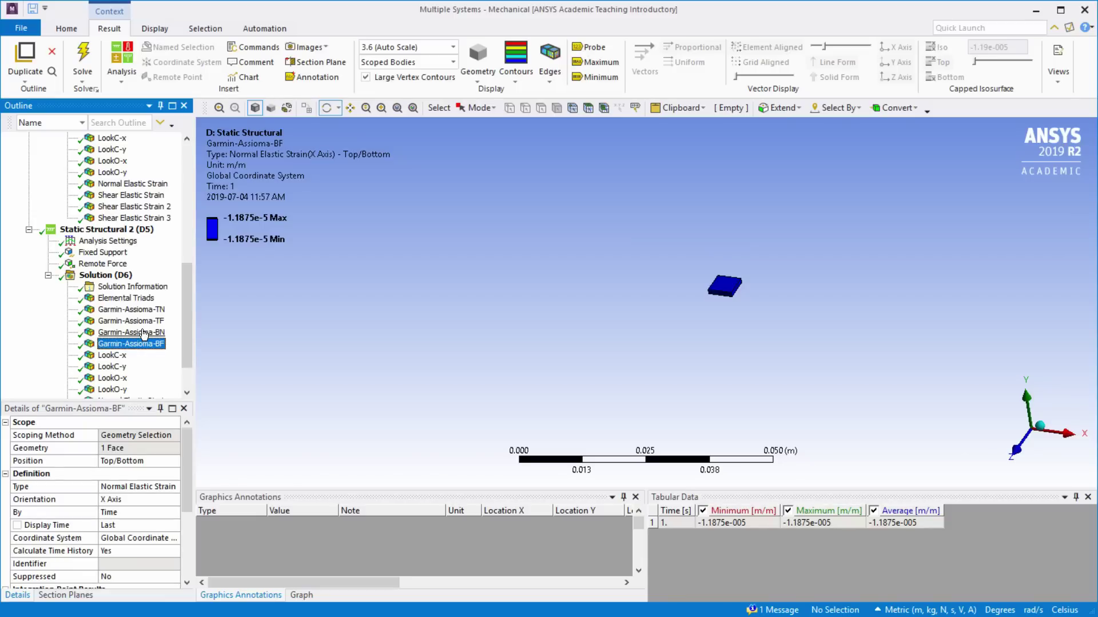
click(144, 335)
click(144, 343)
click(145, 332)
click(146, 311)
click(148, 321)
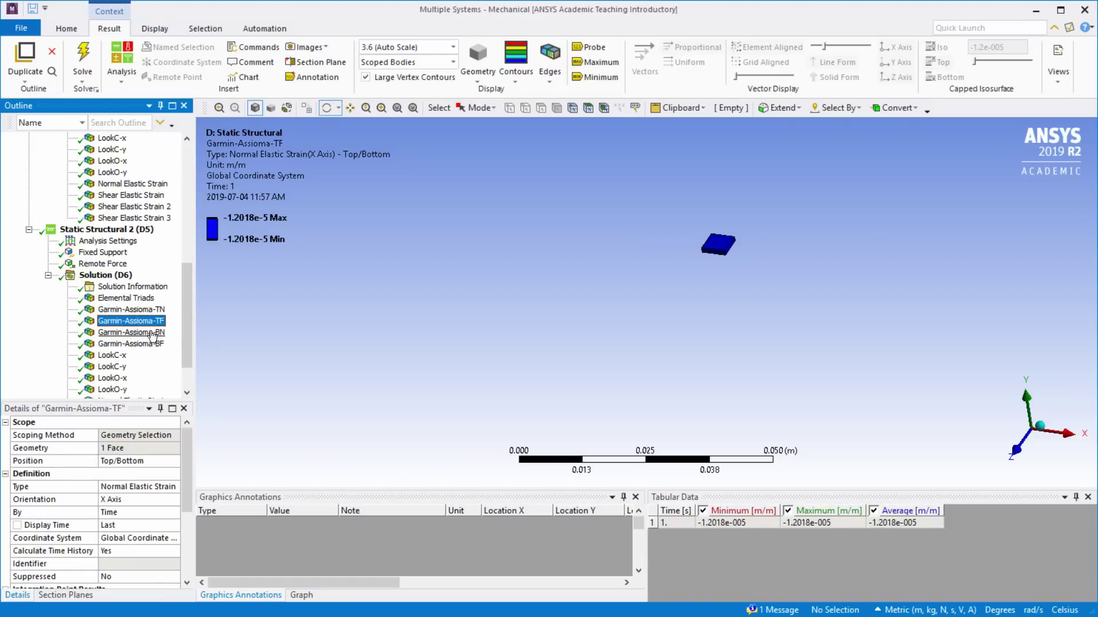
click(152, 344)
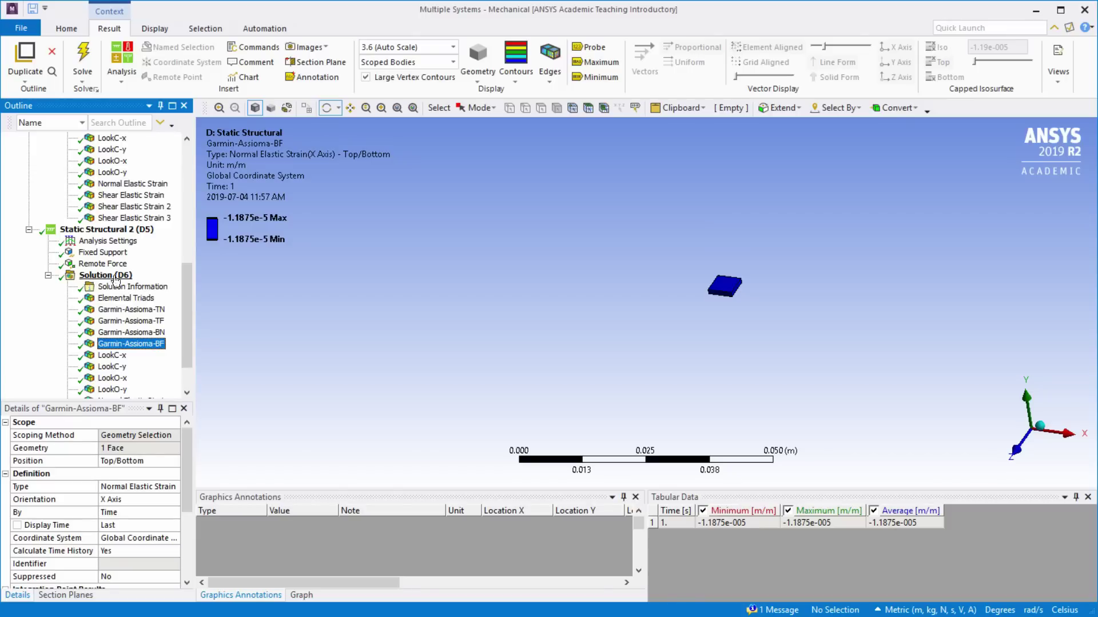
- Compare the LookC-x, LookC-y, LookO-x and LookO-y normal strain results in the Static Structural 2 solution
scroll(120, 343, down, 2)
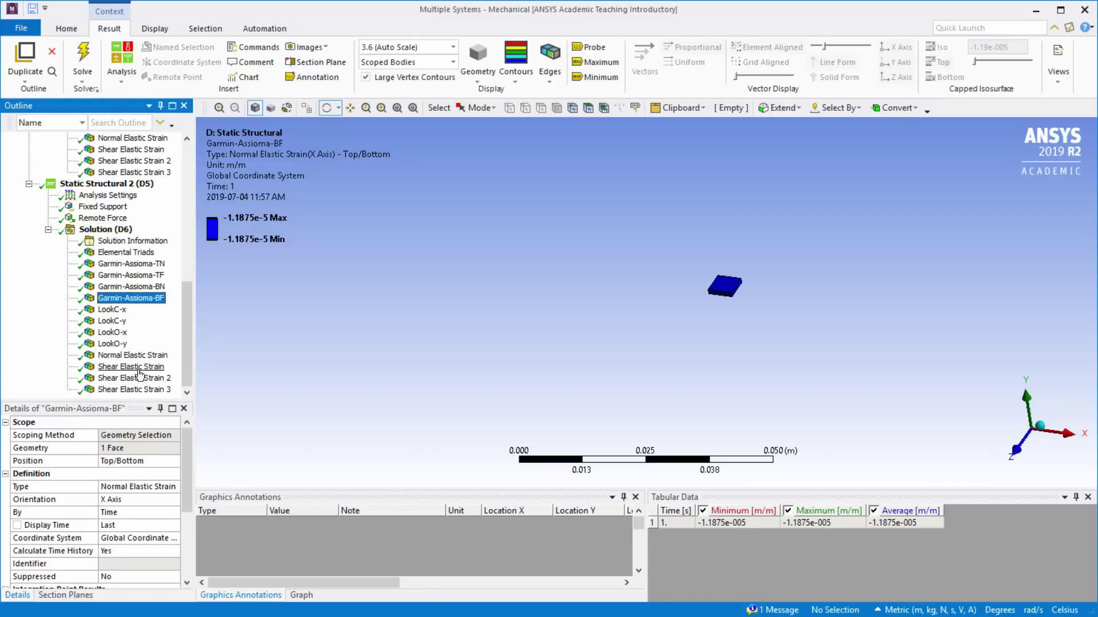
click(114, 310)
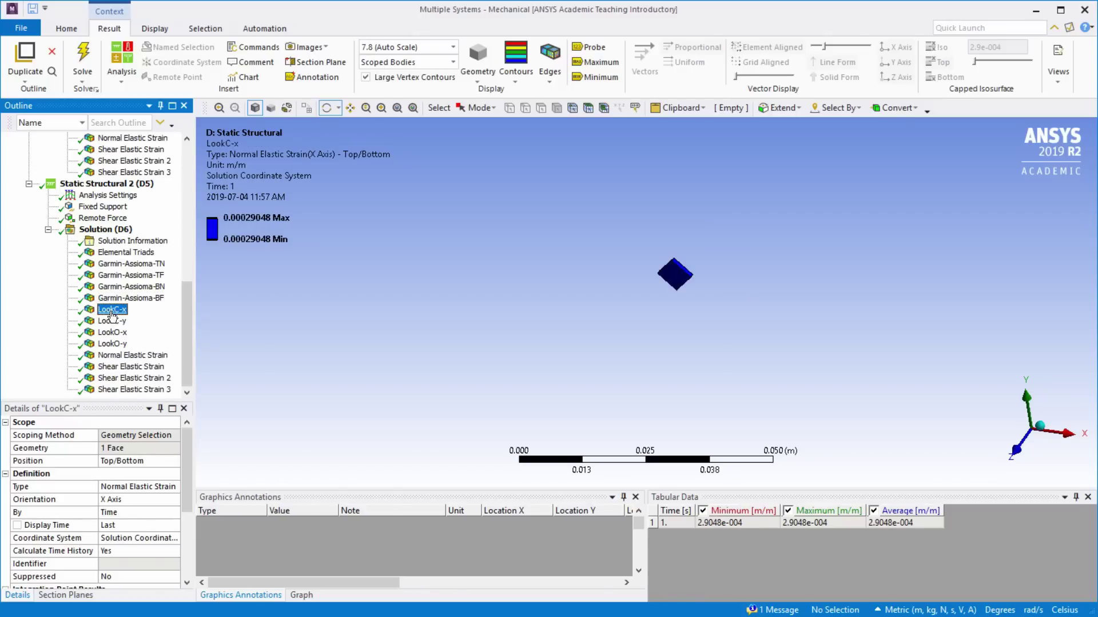
click(113, 322)
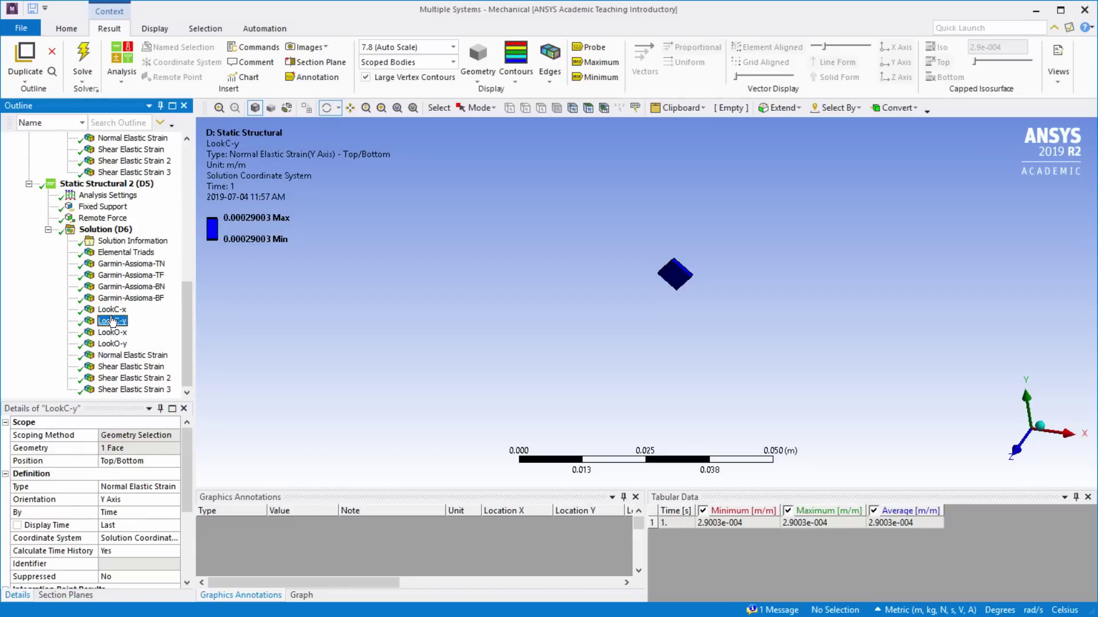
click(112, 332)
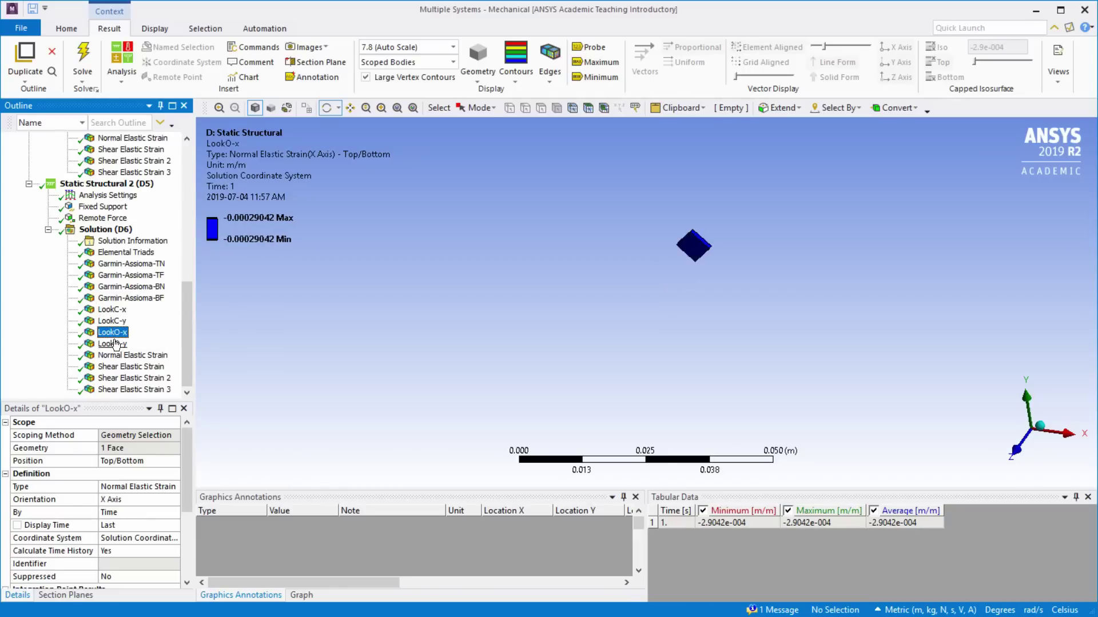
click(116, 343)
click(114, 333)
click(119, 318)
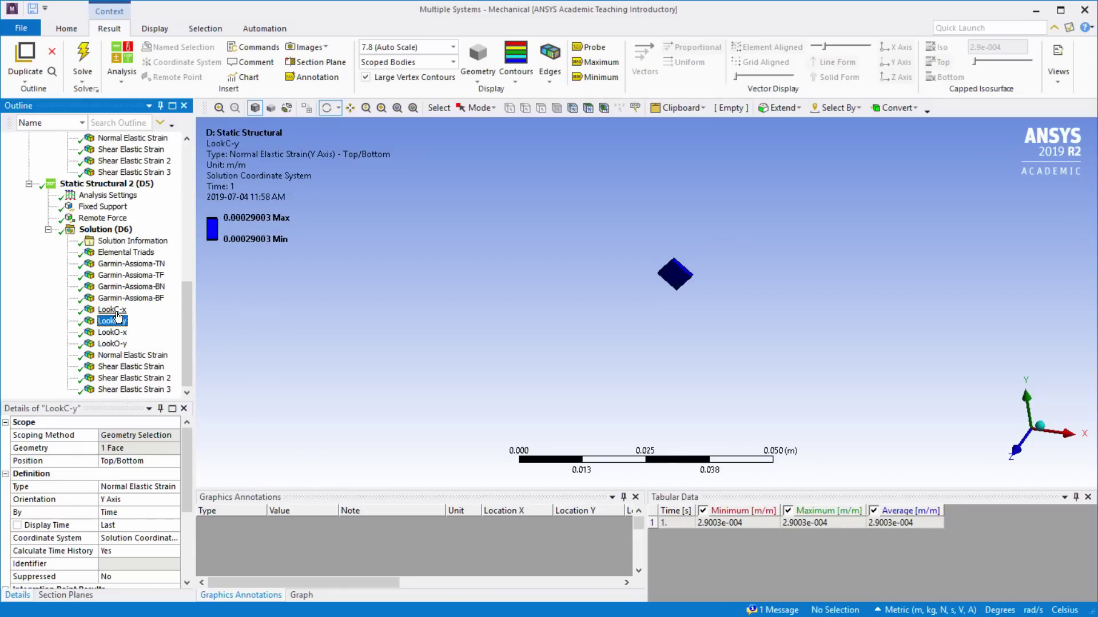
- View the LookC-x strain result in Static Structural 2 (D5) and the Shear Elastic Strain 2 result in Static Structural (C5)
click(116, 310)
scroll(140, 237, up, 5)
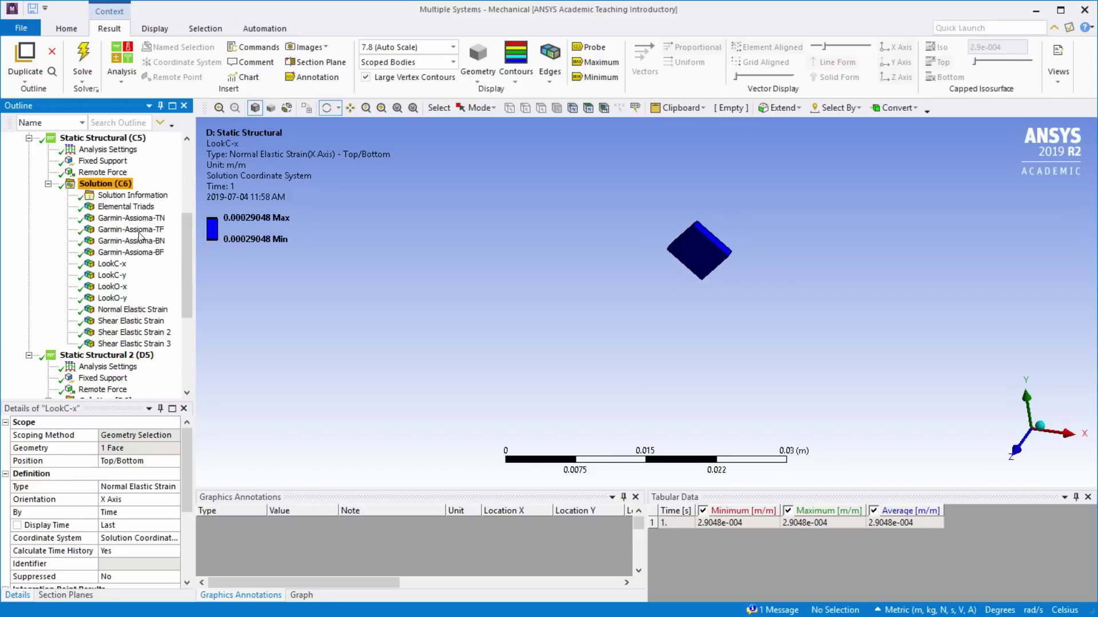
click(123, 332)
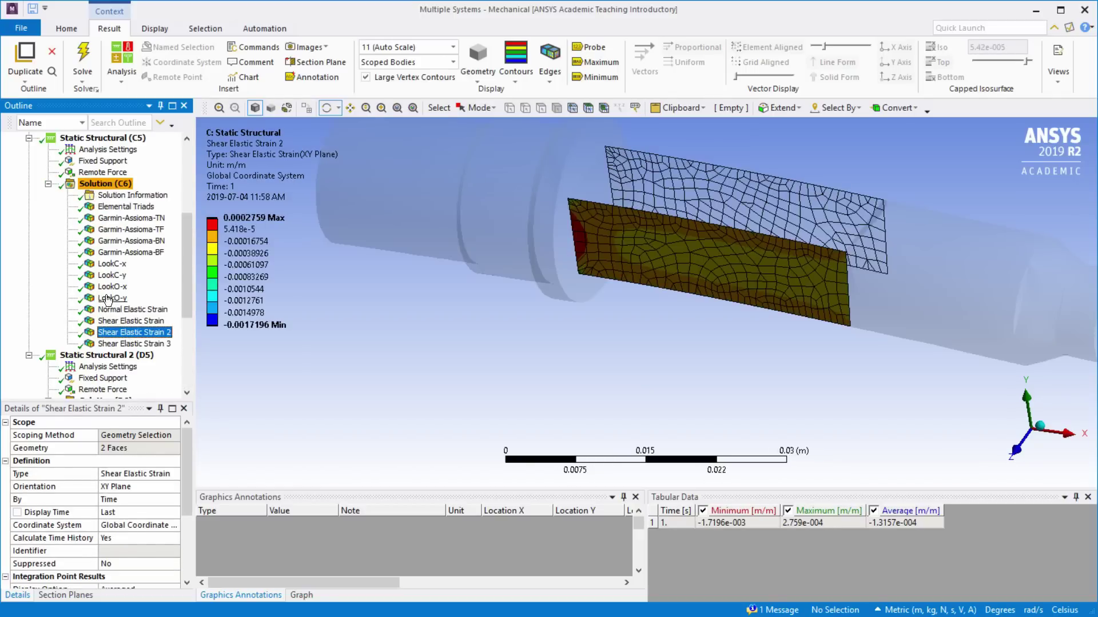
scroll(107, 298, down, 5)
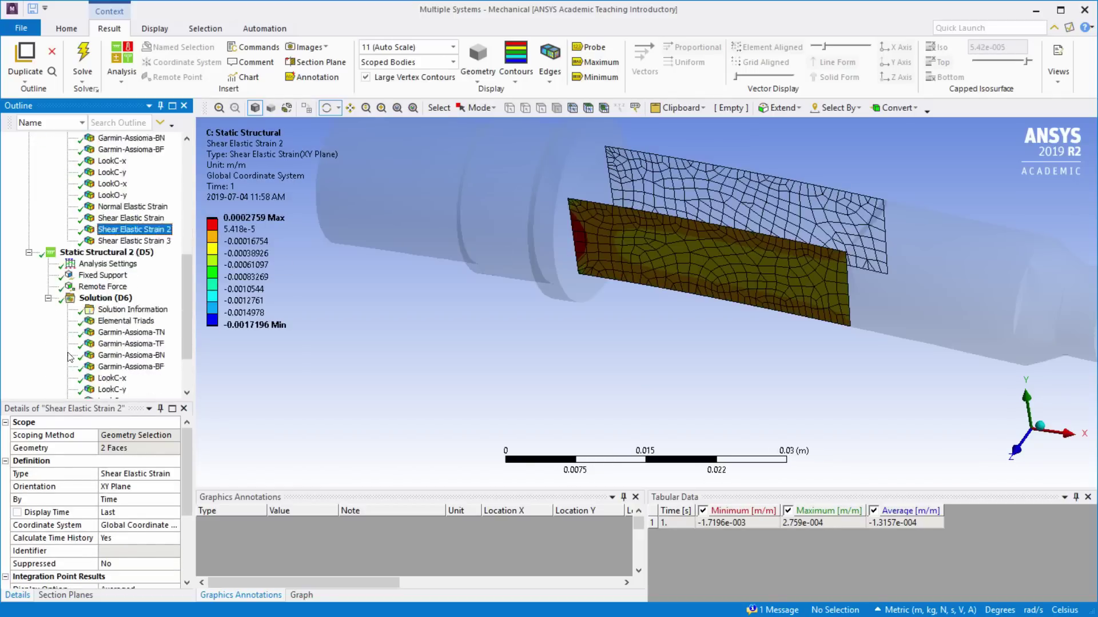
- Switch to the Mechanical session for Model (A4, B4) and examine the whole iq2 spindle from the front and at an angle
click(1035, 13)
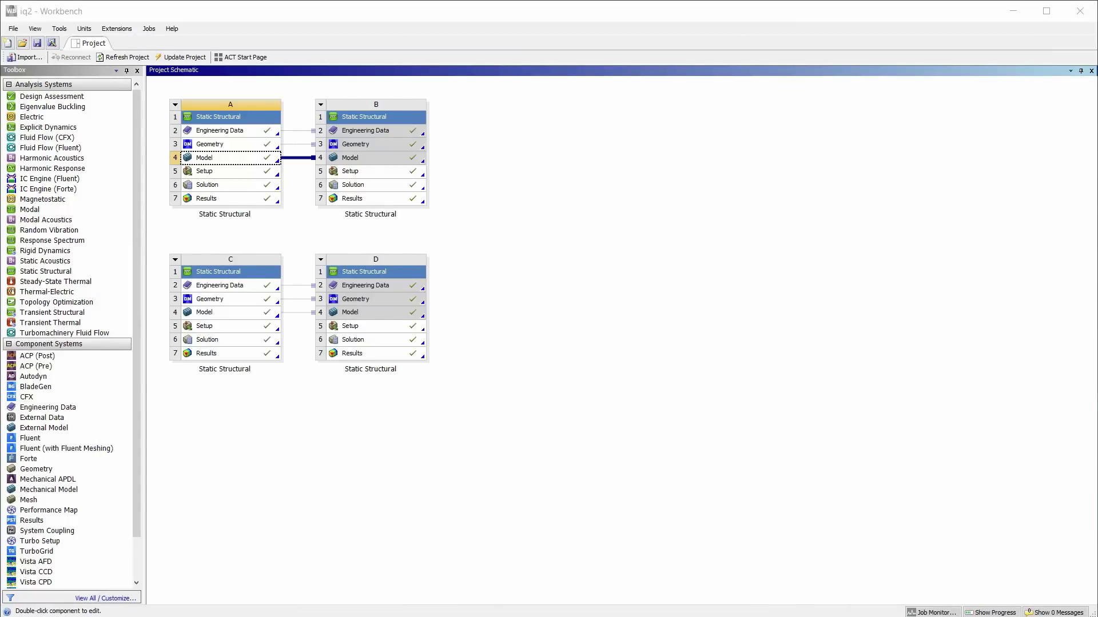
key(alt+Tab)
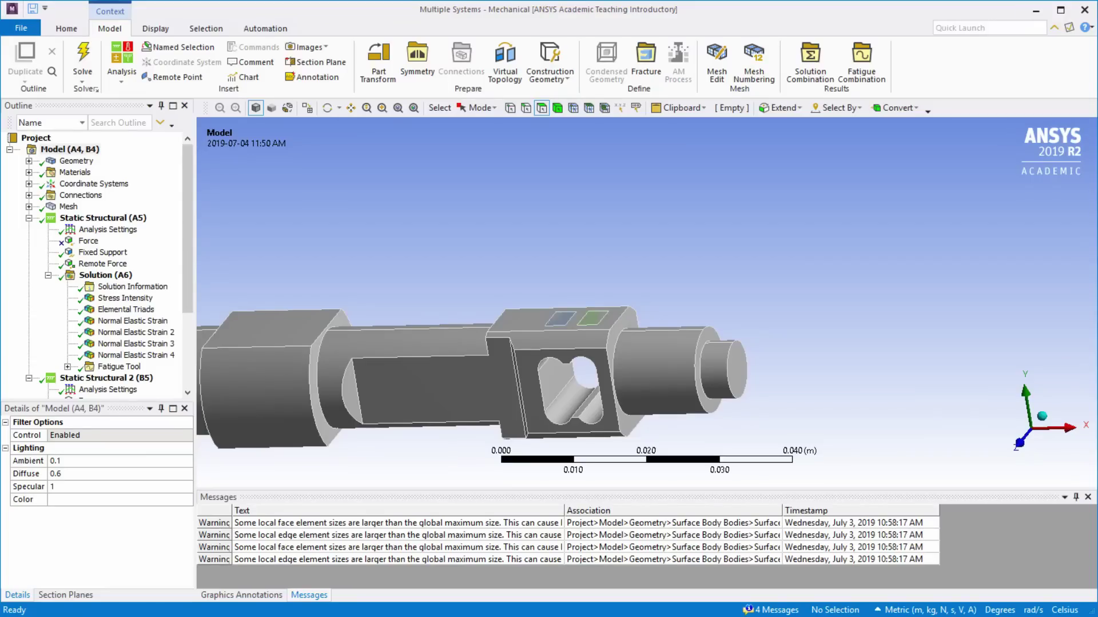
drag(475, 399, 527, 369)
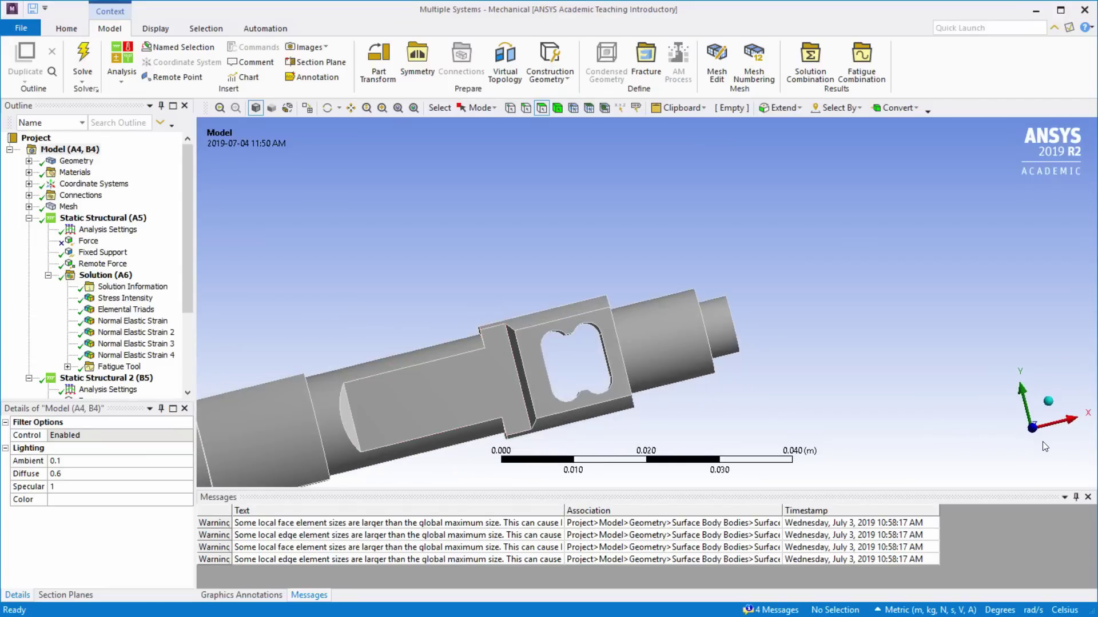
click(1039, 431)
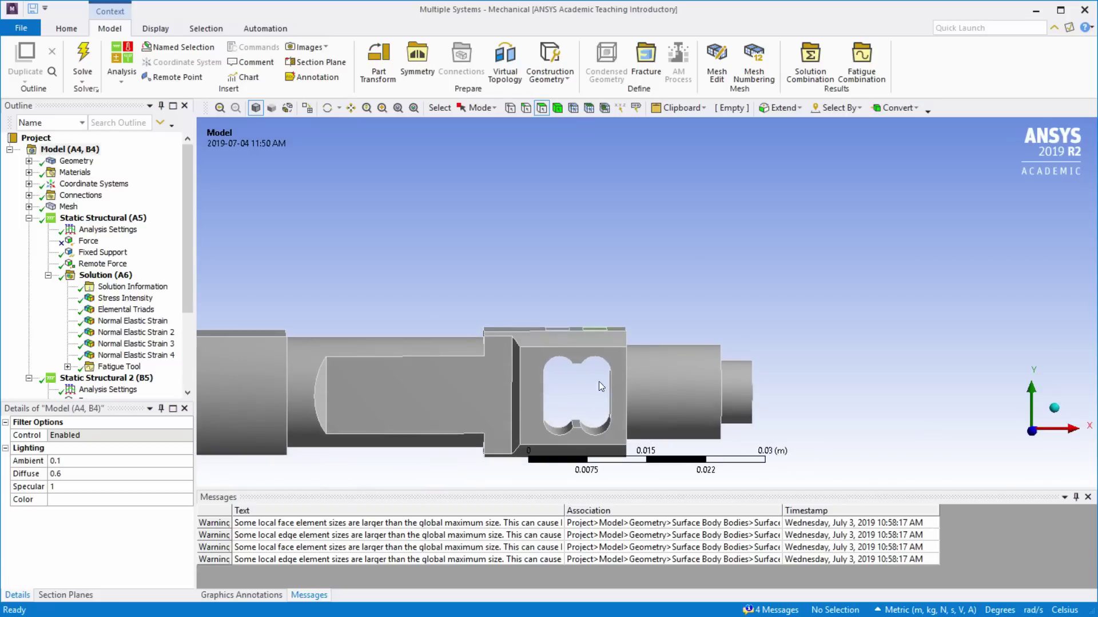
drag(790, 320, 850, 322)
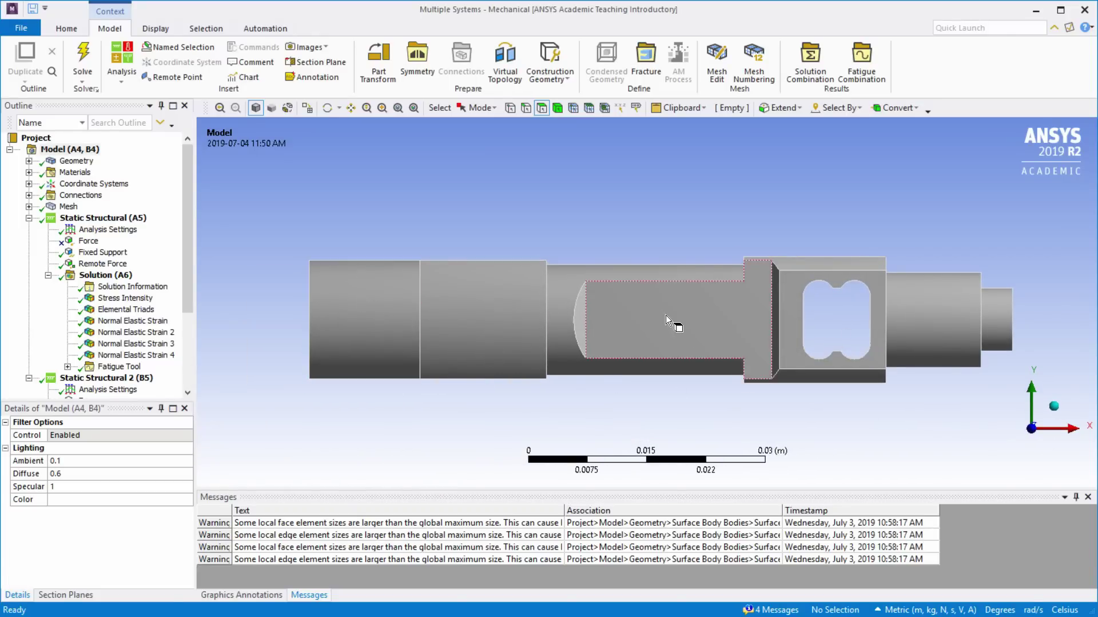
drag(674, 318, 629, 326)
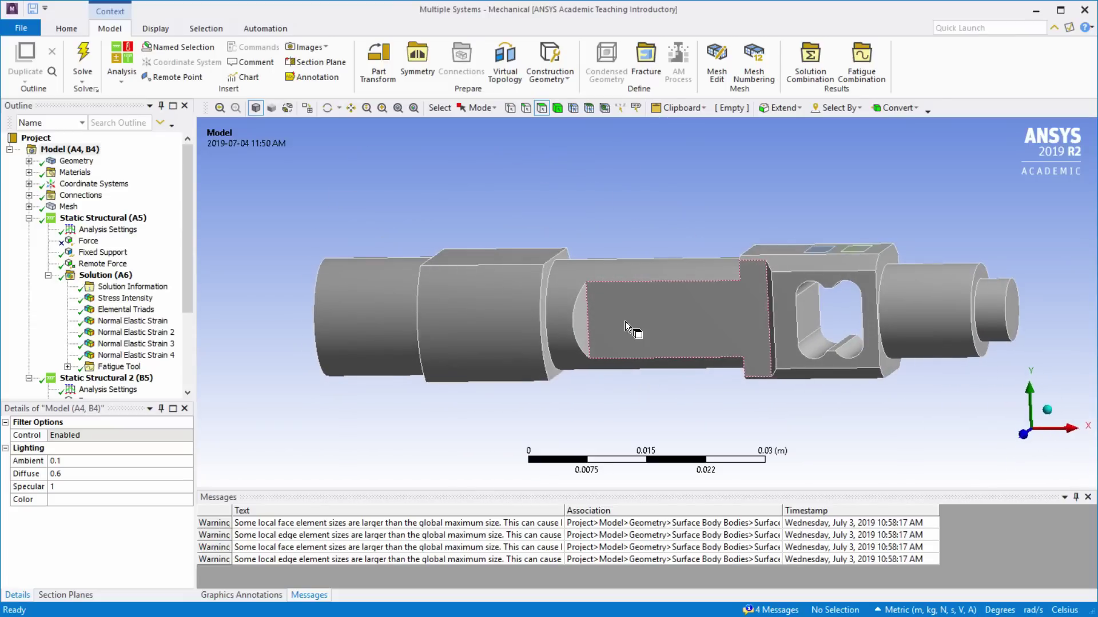
- Locate the first strain gauge surface body on the iq2 spindle and inspect its APDL commands and placement
click(28, 161)
click(69, 188)
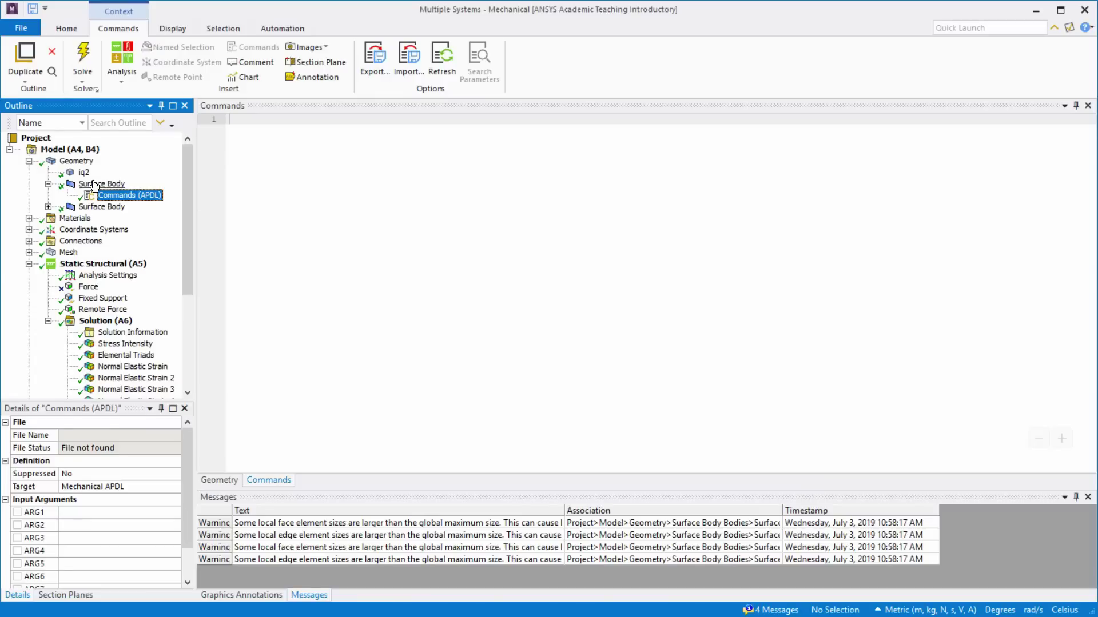
click(101, 184)
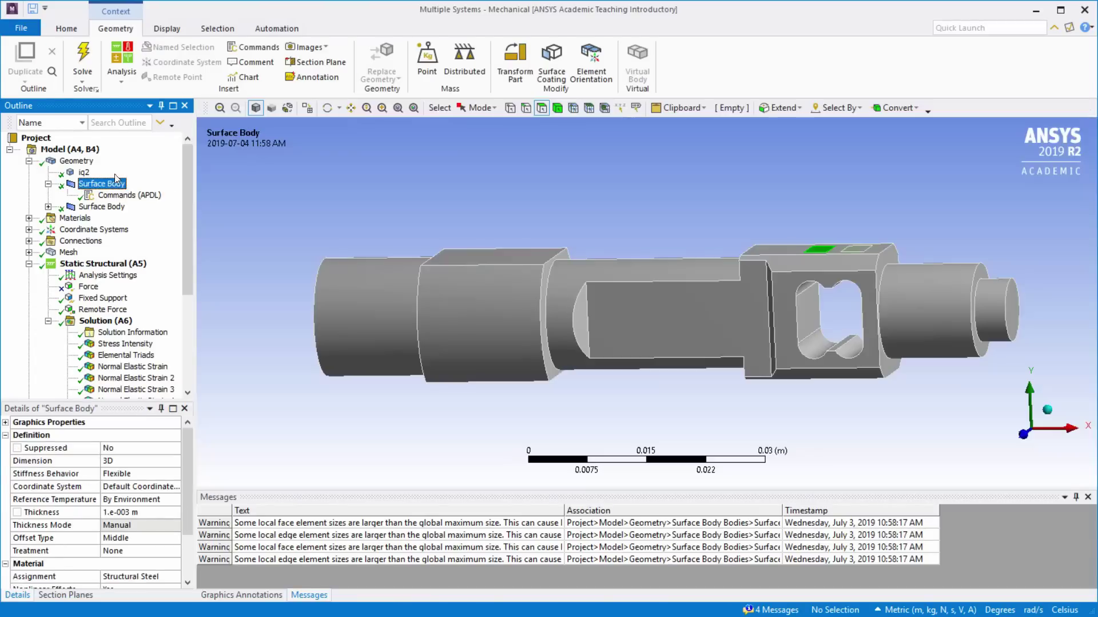
drag(846, 230, 837, 268)
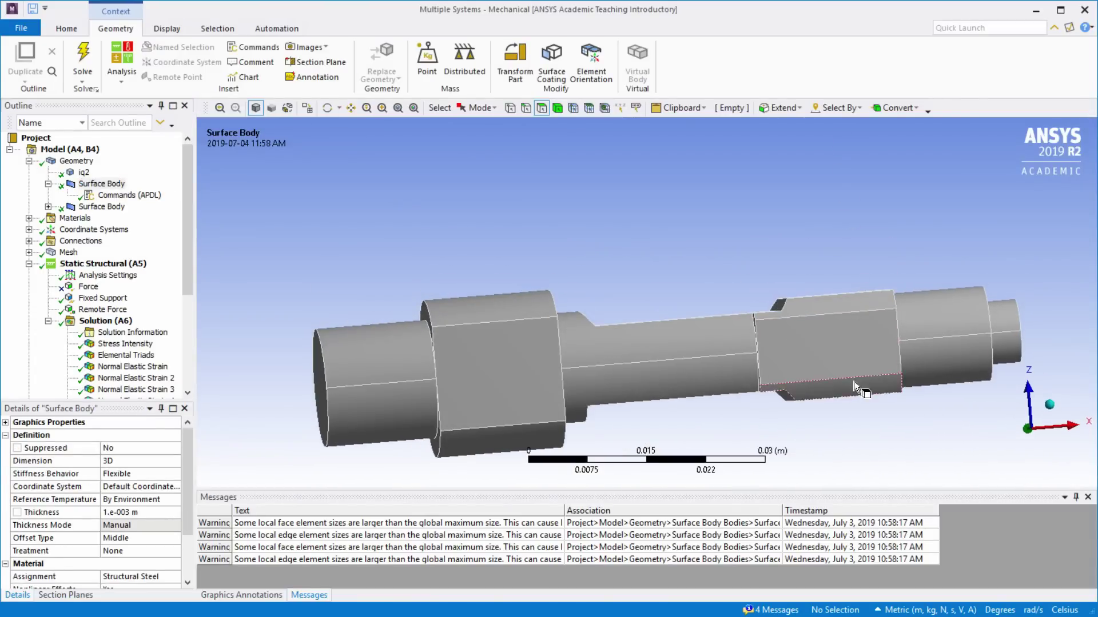
click(1049, 405)
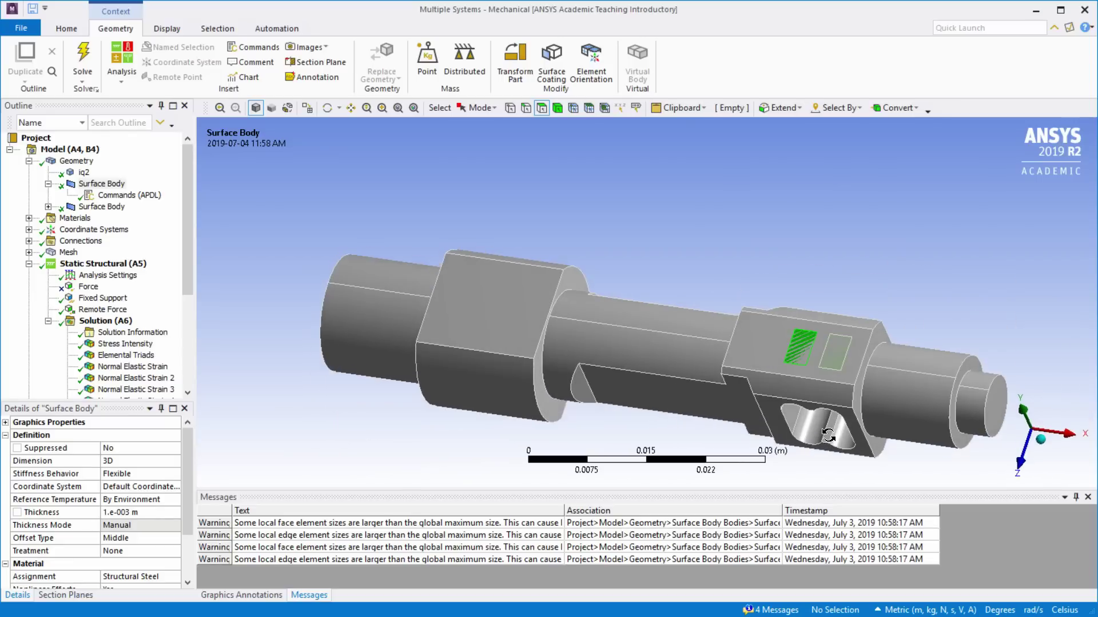
- Review the engineering data of the 4130 material, including its elasticity, strength and S-N curve
click(29, 218)
click(88, 229)
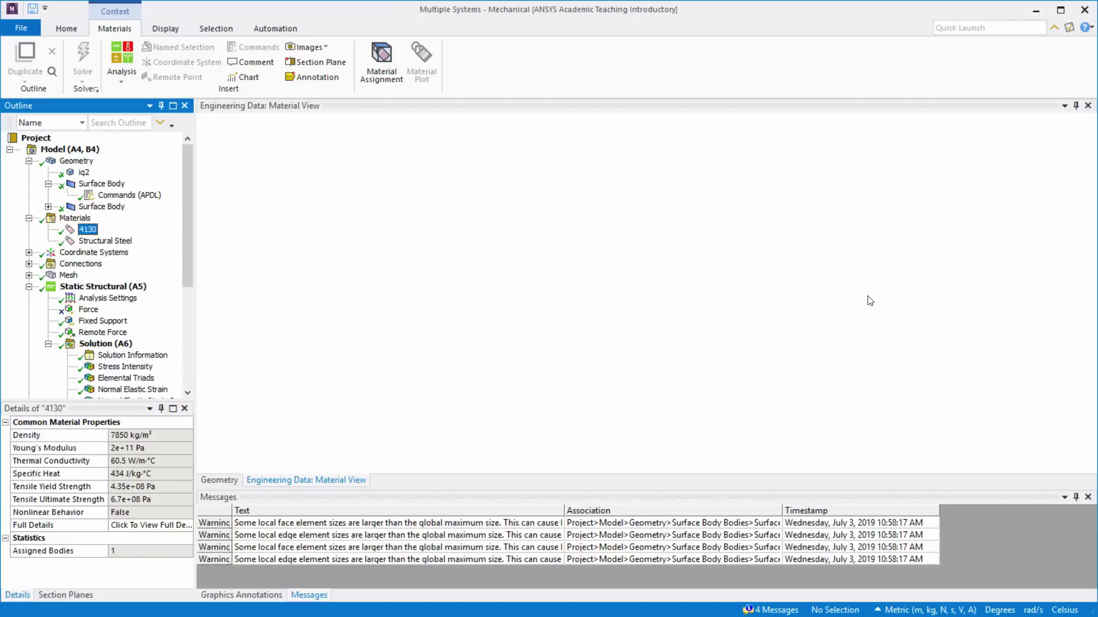
scroll(481, 283, down, 5)
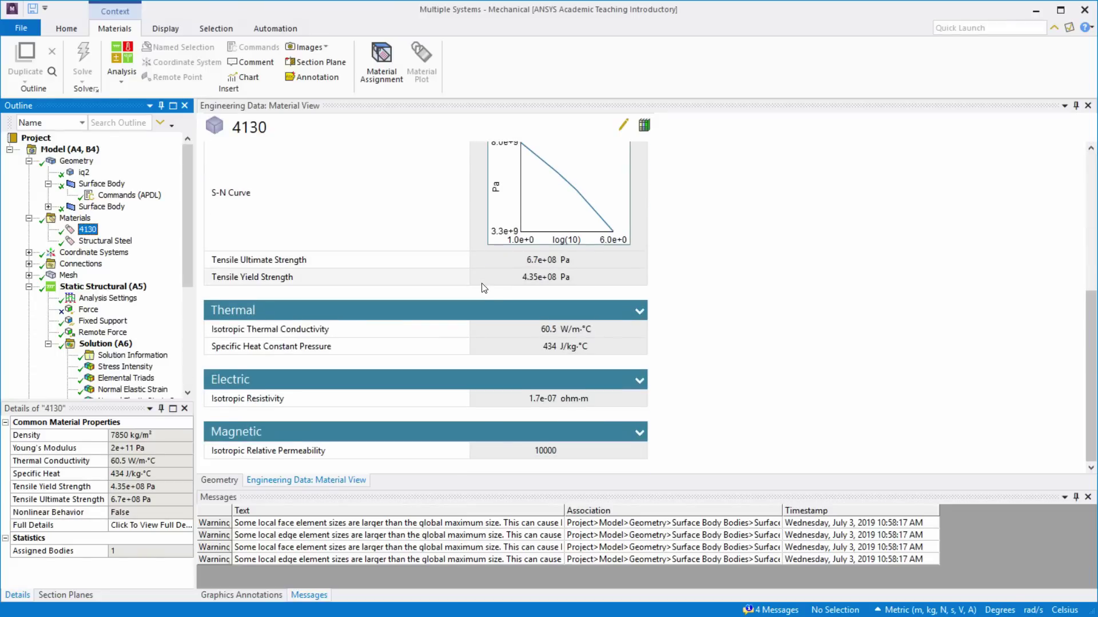
scroll(476, 309, up, 5)
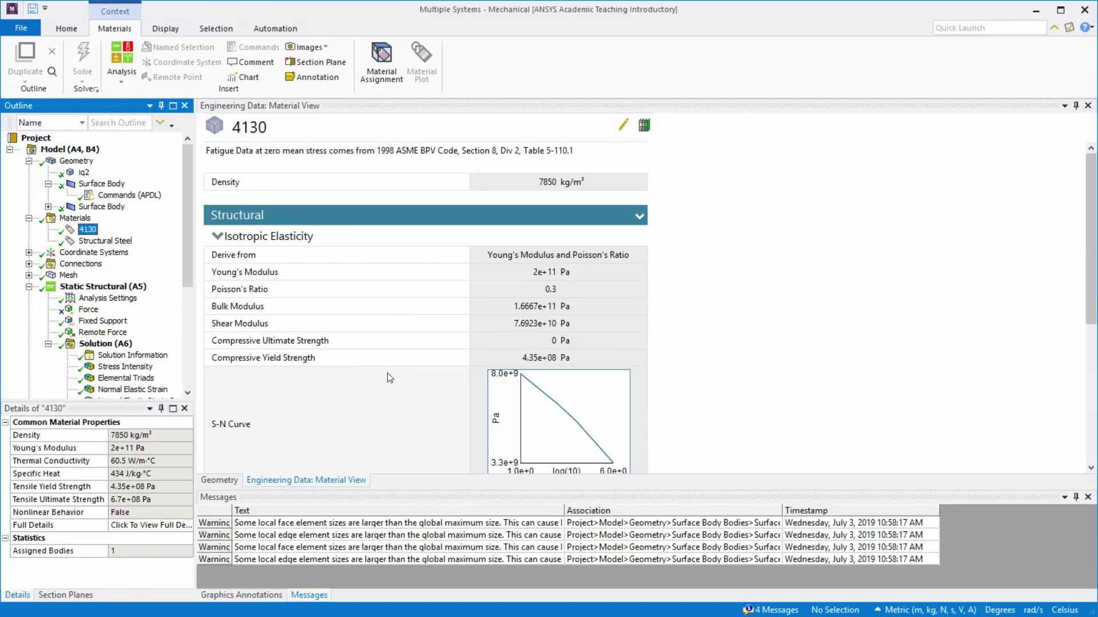
scroll(444, 382, down, 2)
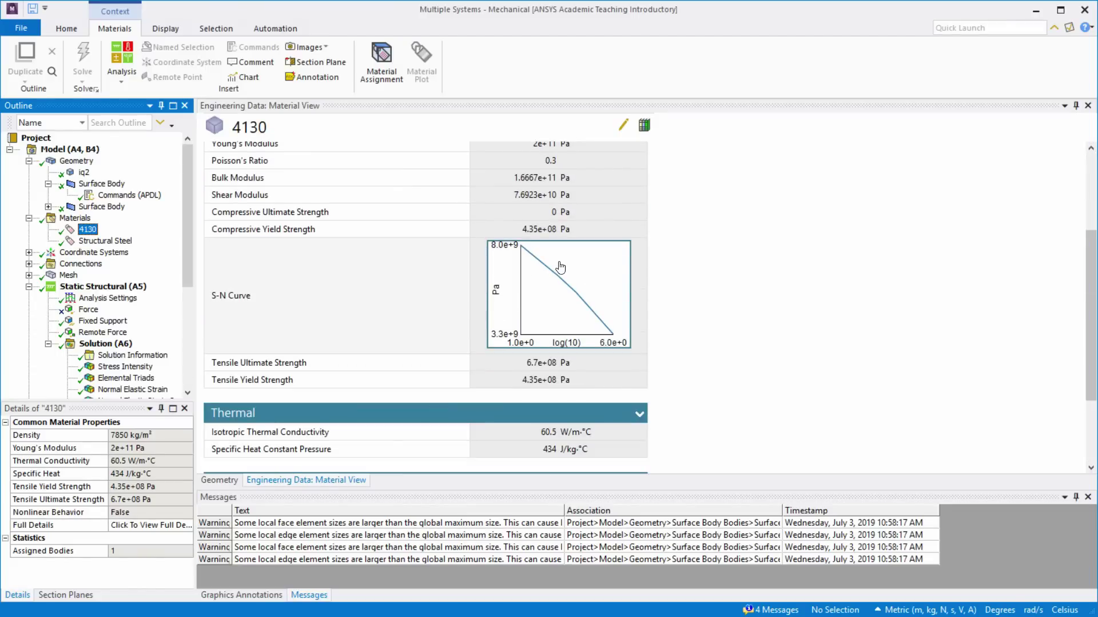
scroll(570, 311, up, 1)
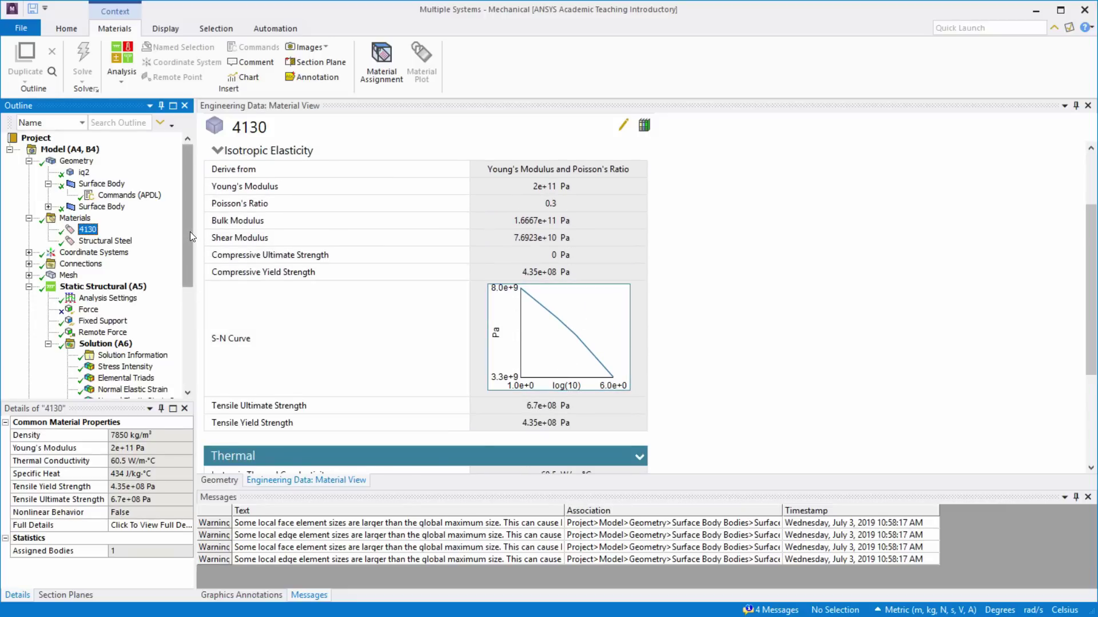
- Display the fixed support and remote force of Static Structural (A5) on the spindle
drag(190, 232, 191, 263)
click(103, 230)
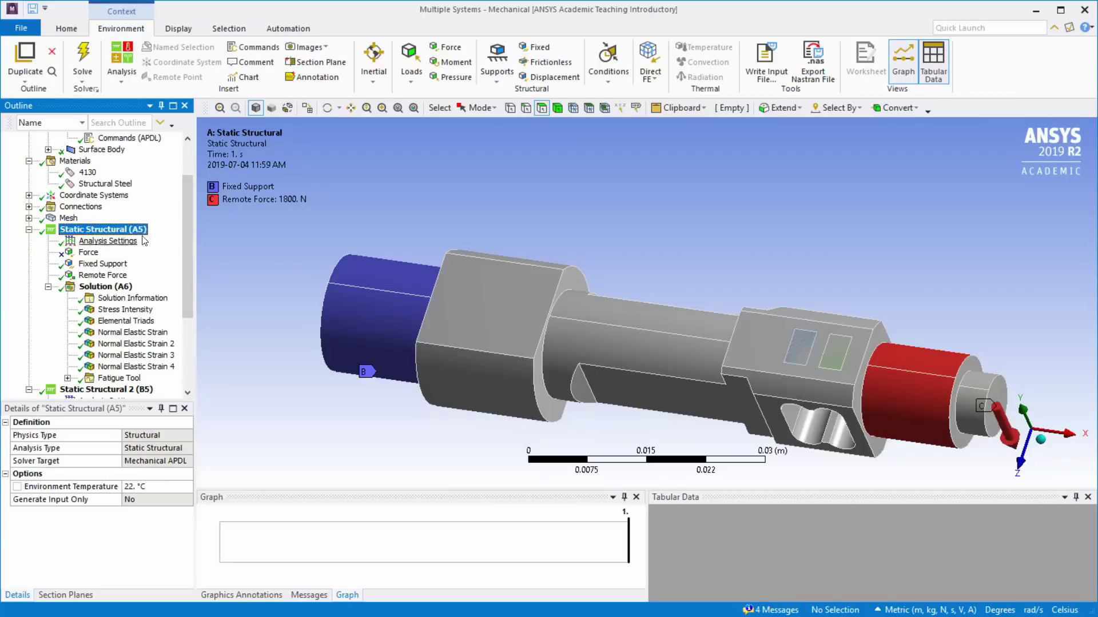
drag(829, 343, 857, 326)
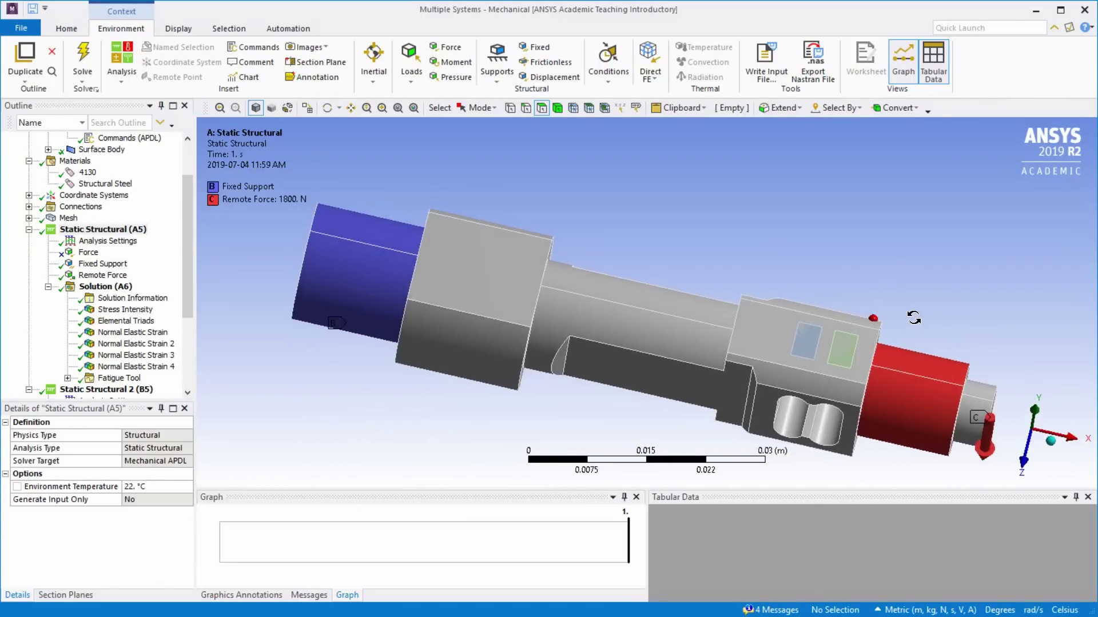
- Try an X coordinate of 0.055 m for the remote force in Static Structural (A5) and settle on 0.065 m
click(103, 275)
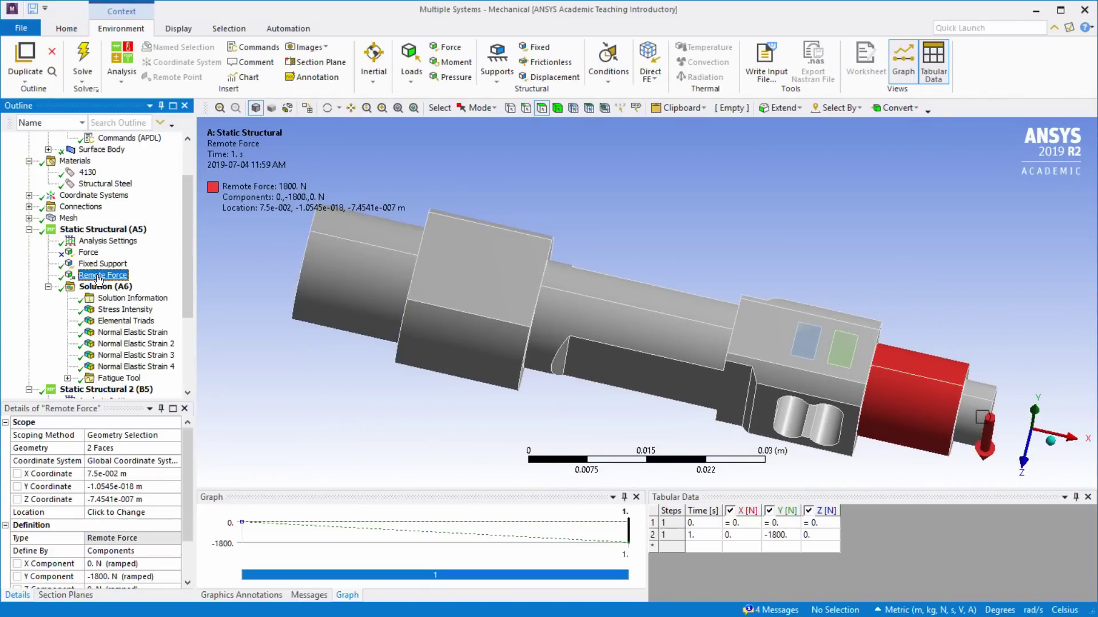
click(141, 474)
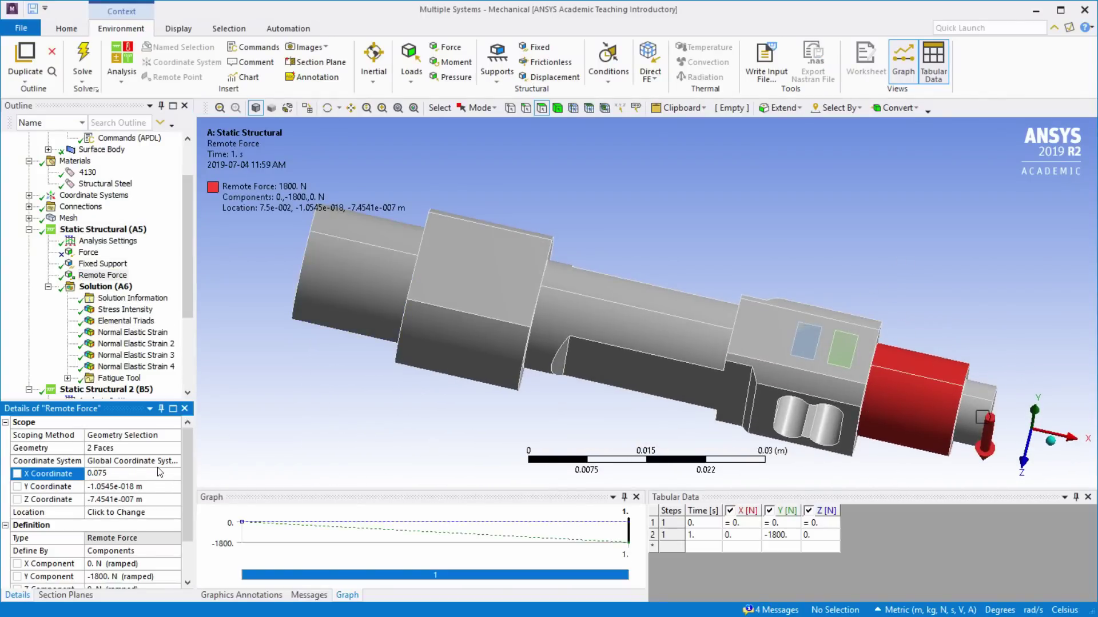
key(Return)
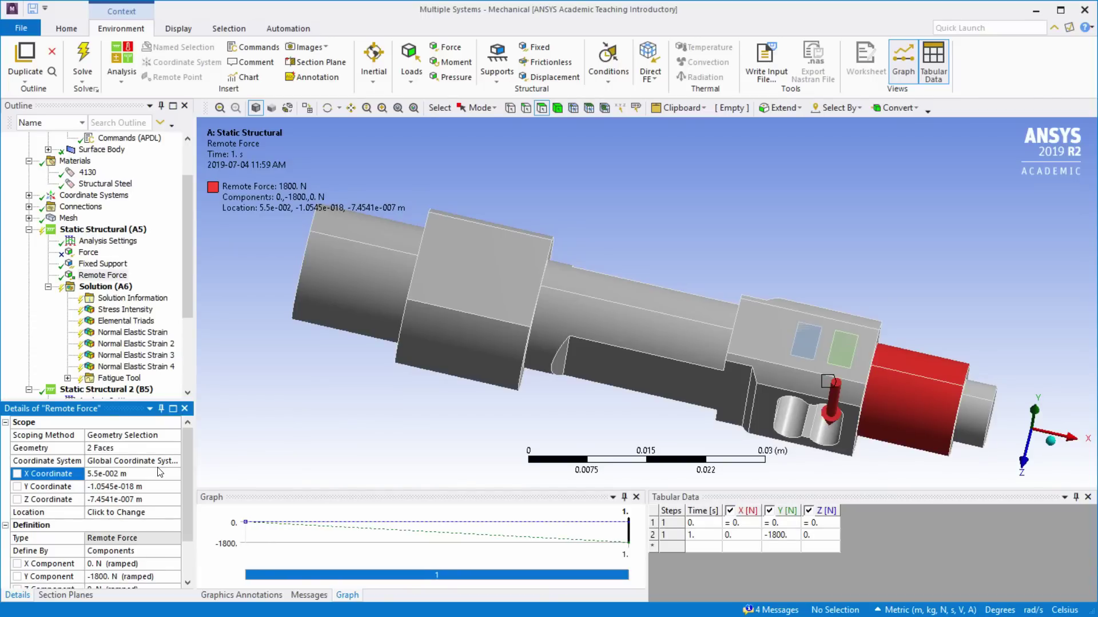
click(117, 477)
click(100, 474)
text(65)
key(Return)
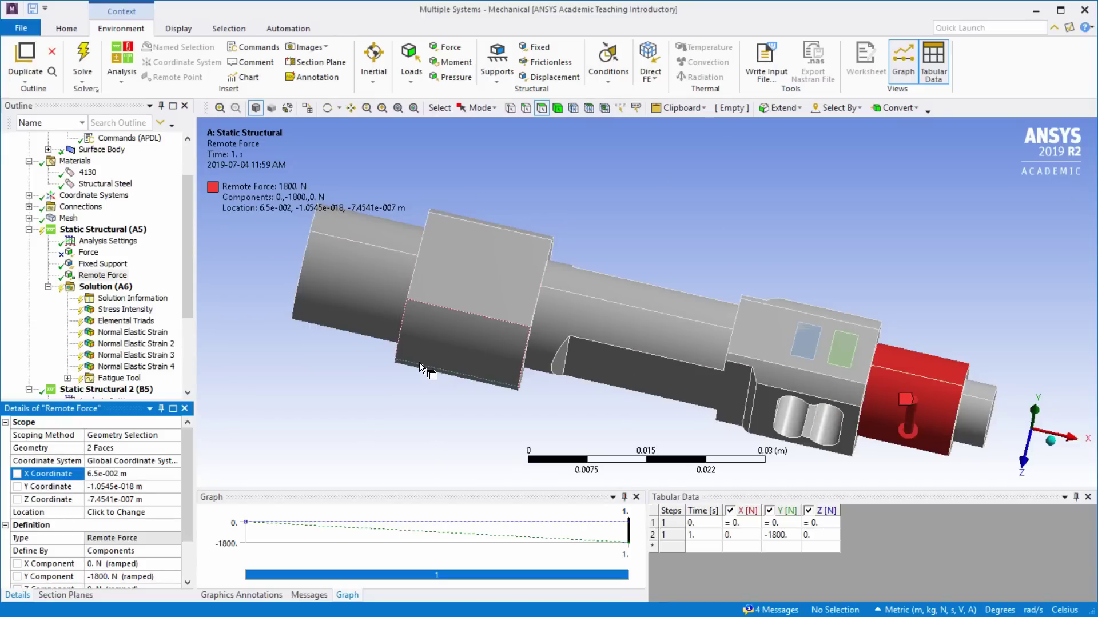
- Delete the suppressed Force load from Static Structural (A5), keeping the remote force
drag(869, 389, 489, 266)
scroll(854, 336, up, 2)
scroll(855, 336, down, 1)
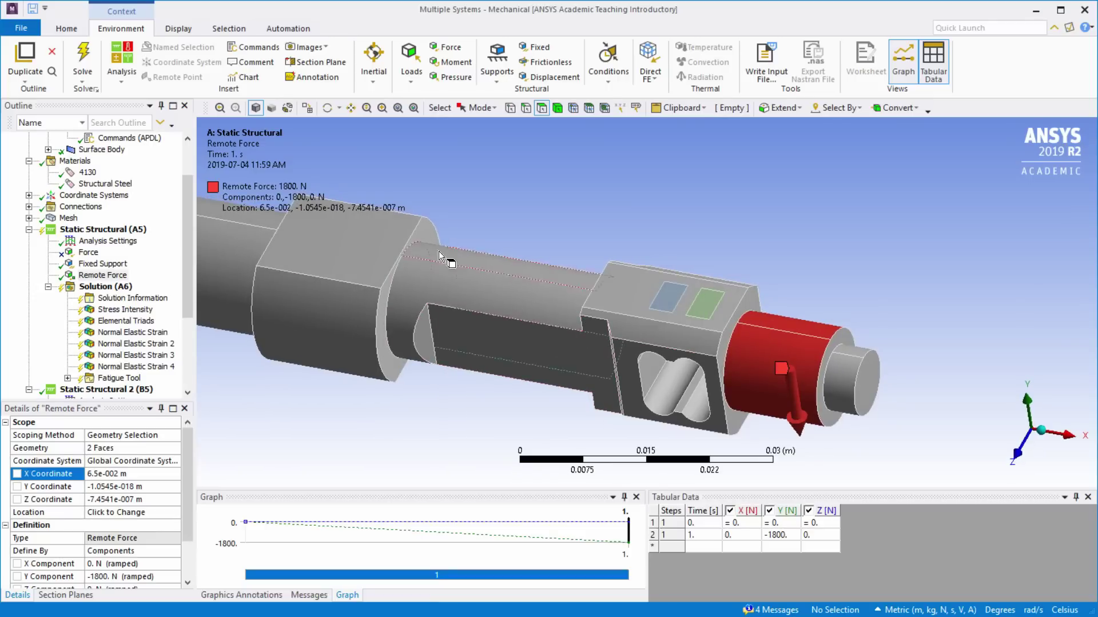
right_click(103, 275)
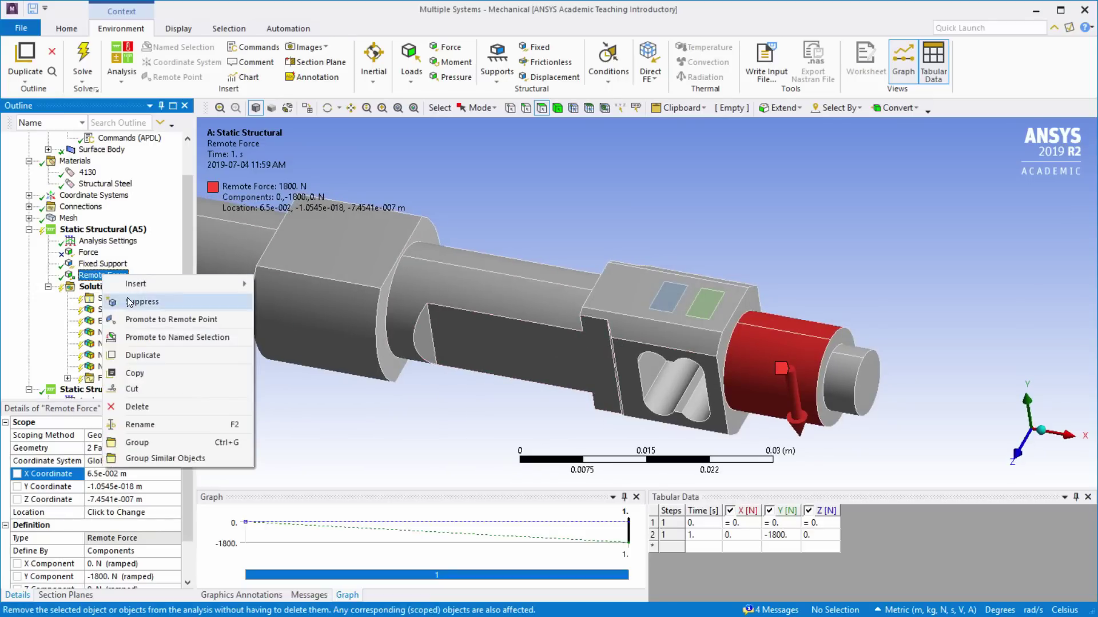
right_click(87, 230)
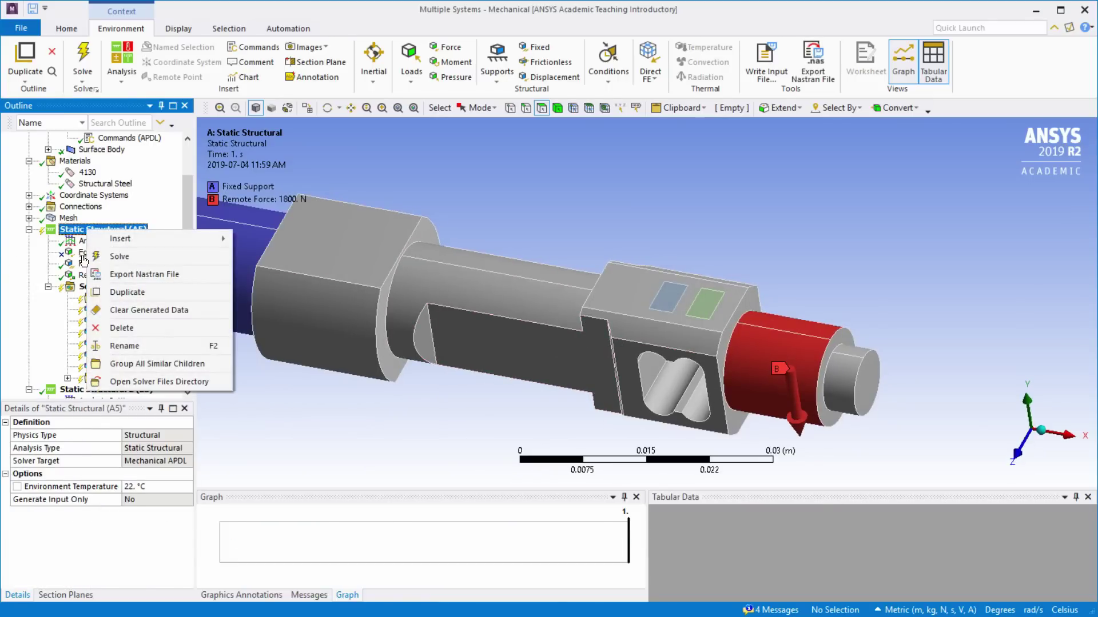
click(82, 257)
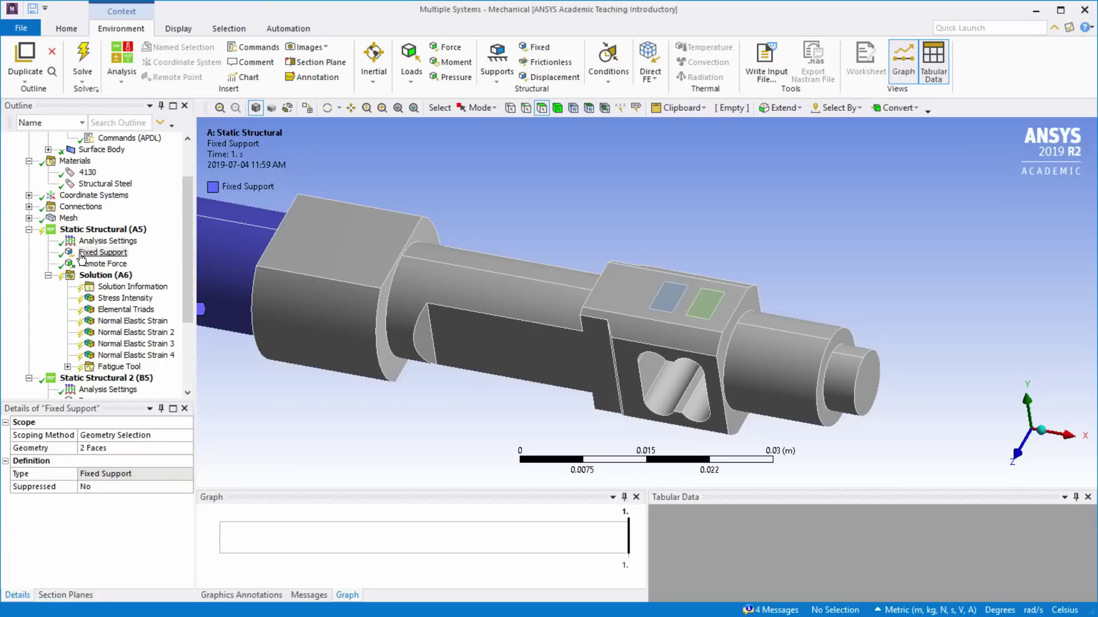
- Check the remote force and overall loading of Static Structural (A5), and inspect the spindle's mesh
click(83, 263)
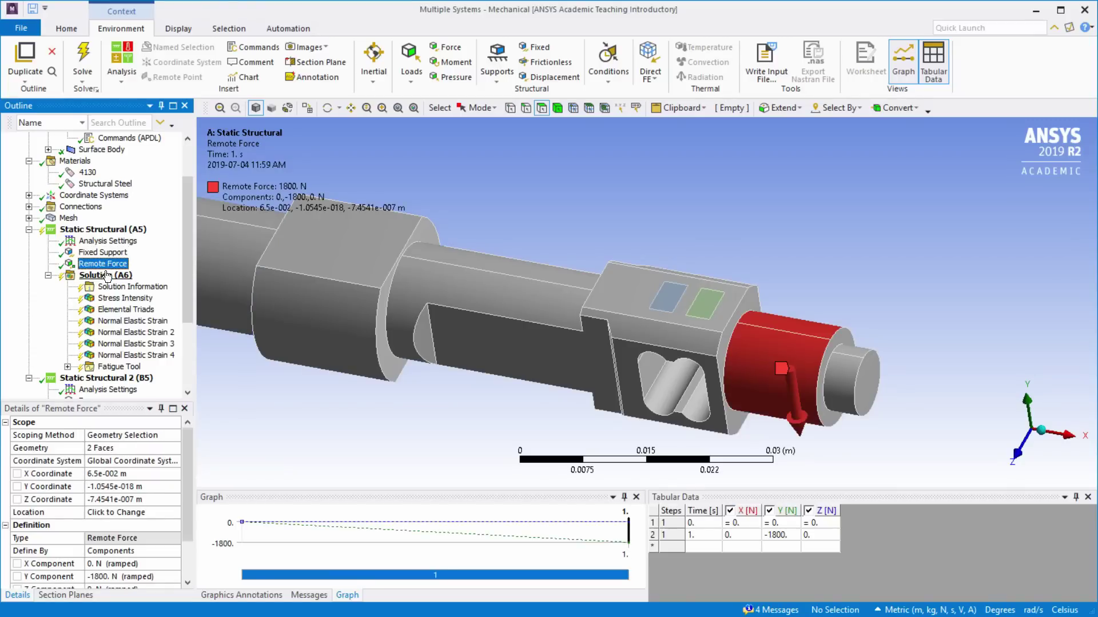
click(102, 229)
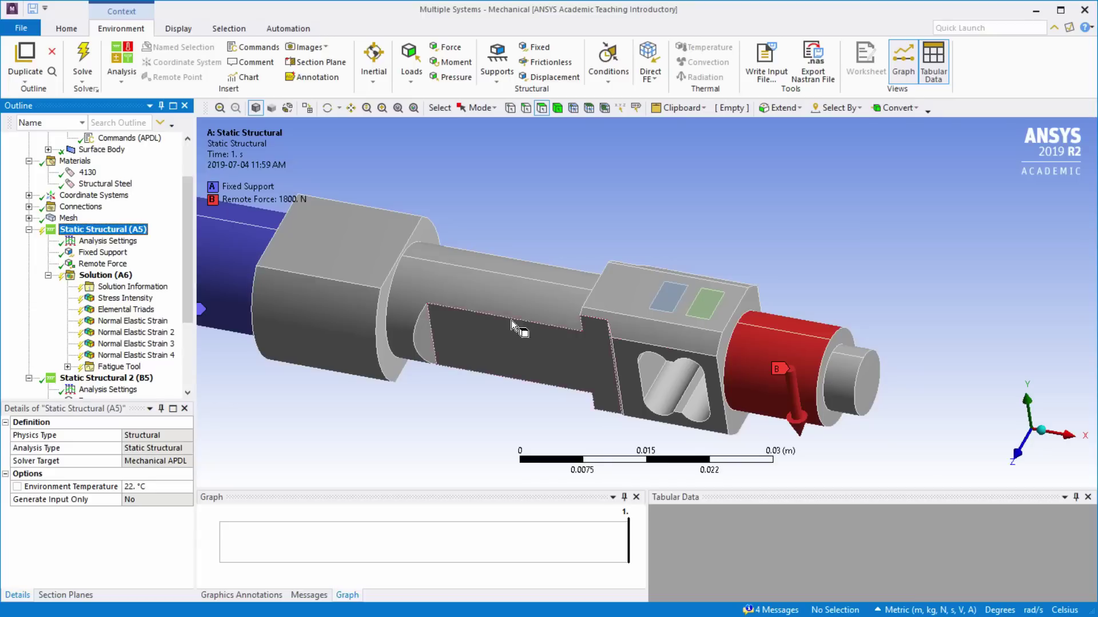
click(68, 217)
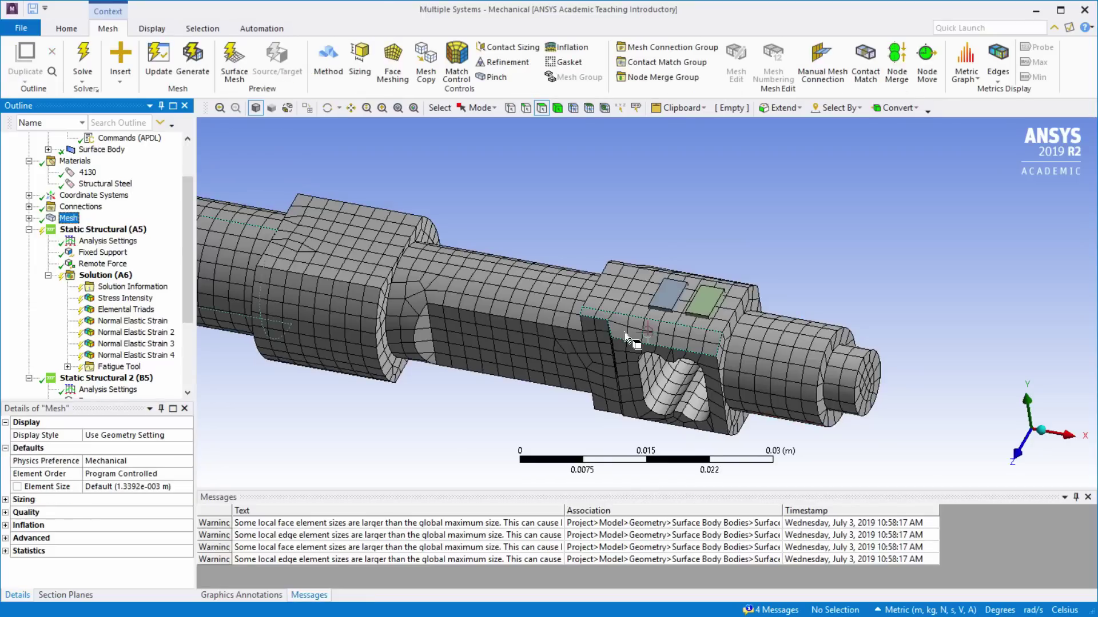
drag(625, 337, 395, 317)
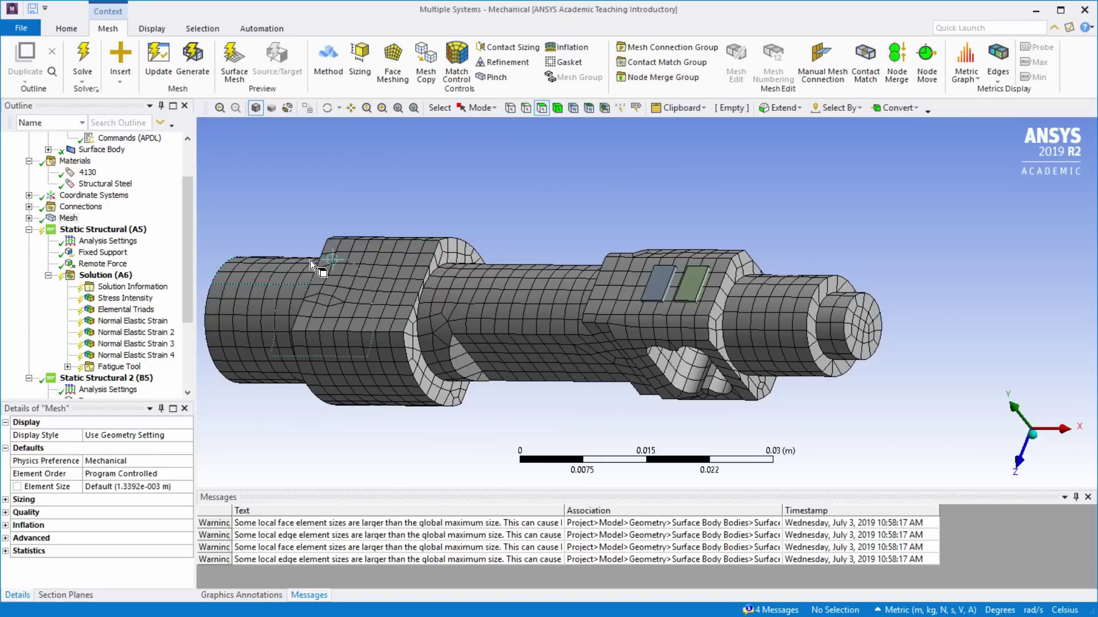
- Solve Static Structural (A5) and display the Elemental Triads result on the two gauge surface bodies
right_click(106, 276)
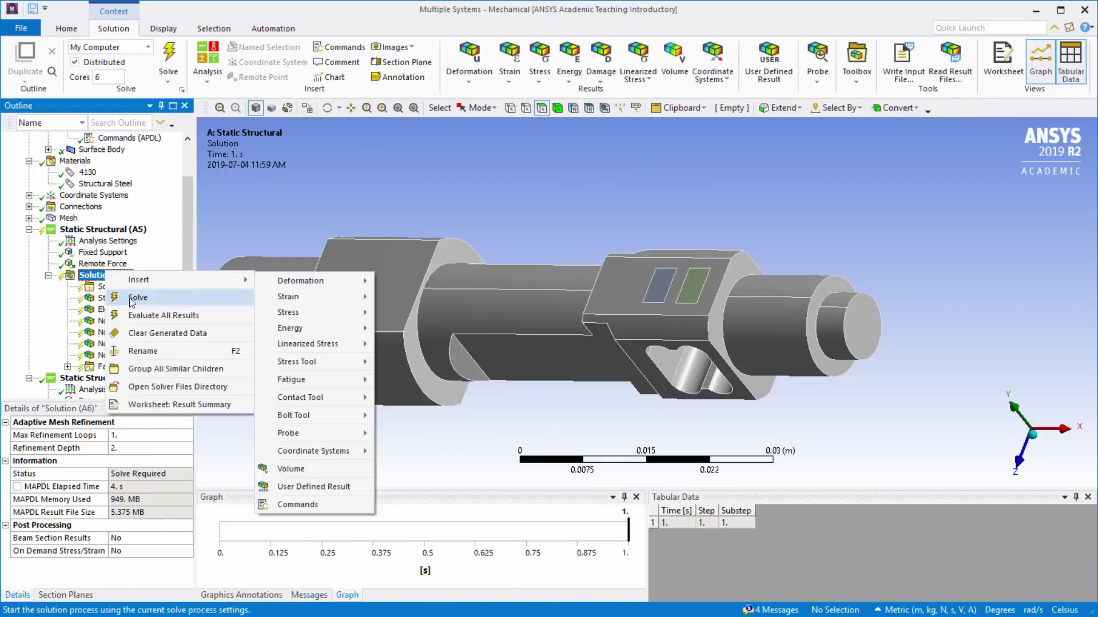
key(Escape)
key(Down)
key(Down)
key(Down)
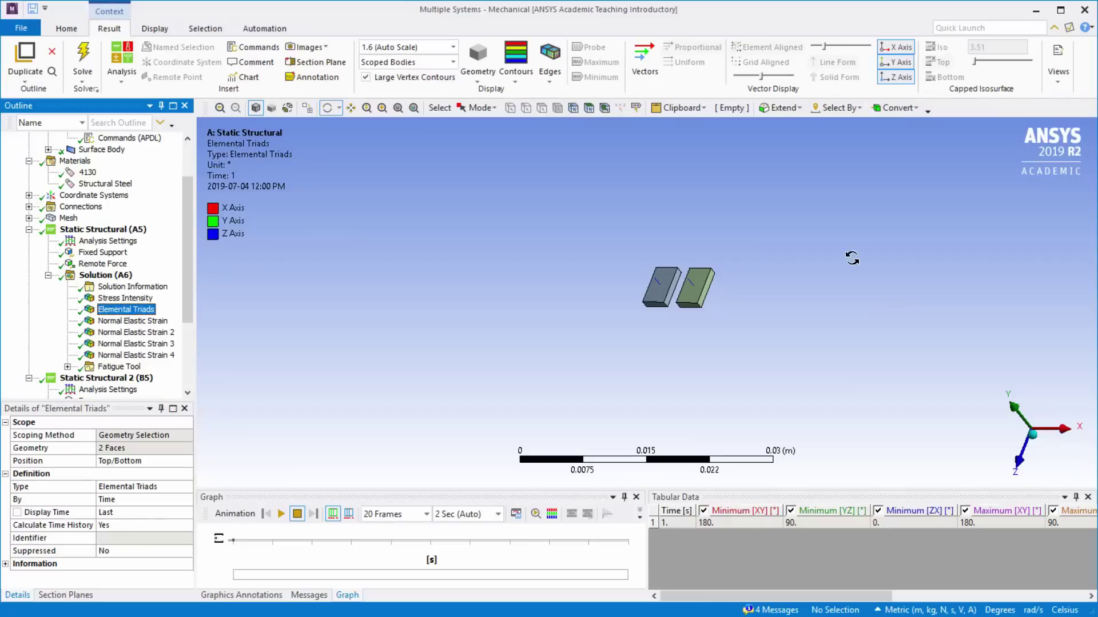
scroll(660, 292, up, 3)
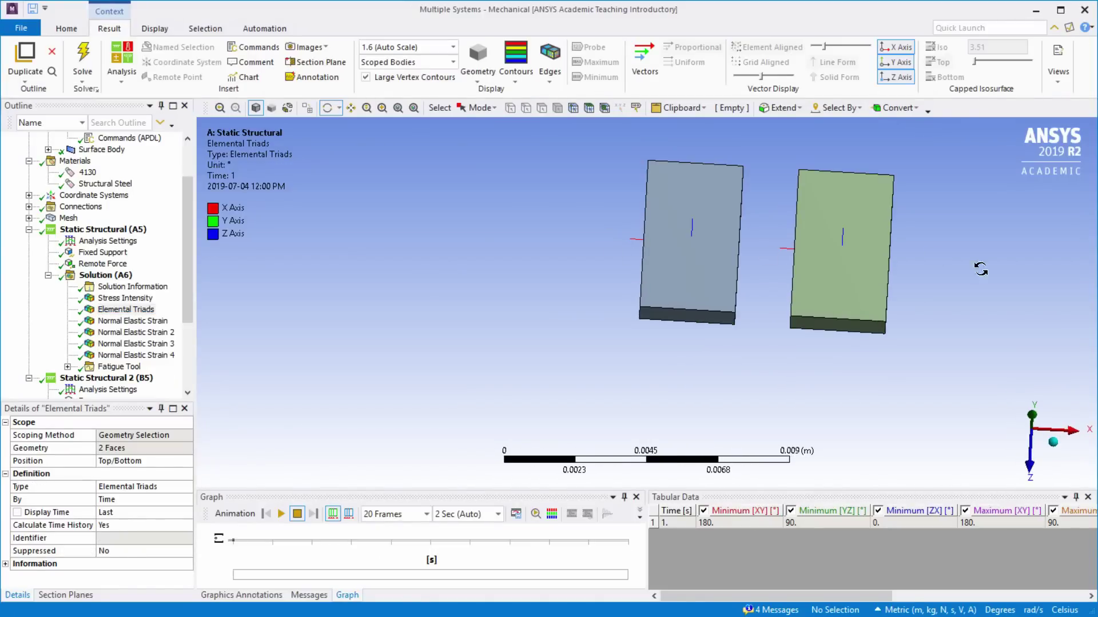
- Display the Normal Elastic Strain (X axis) result of Static Structural (A5) and probe four points around the two strain gauge locations
click(144, 324)
drag(709, 338, 693, 299)
scroll(694, 339, up, 3)
scroll(710, 337, down, 5)
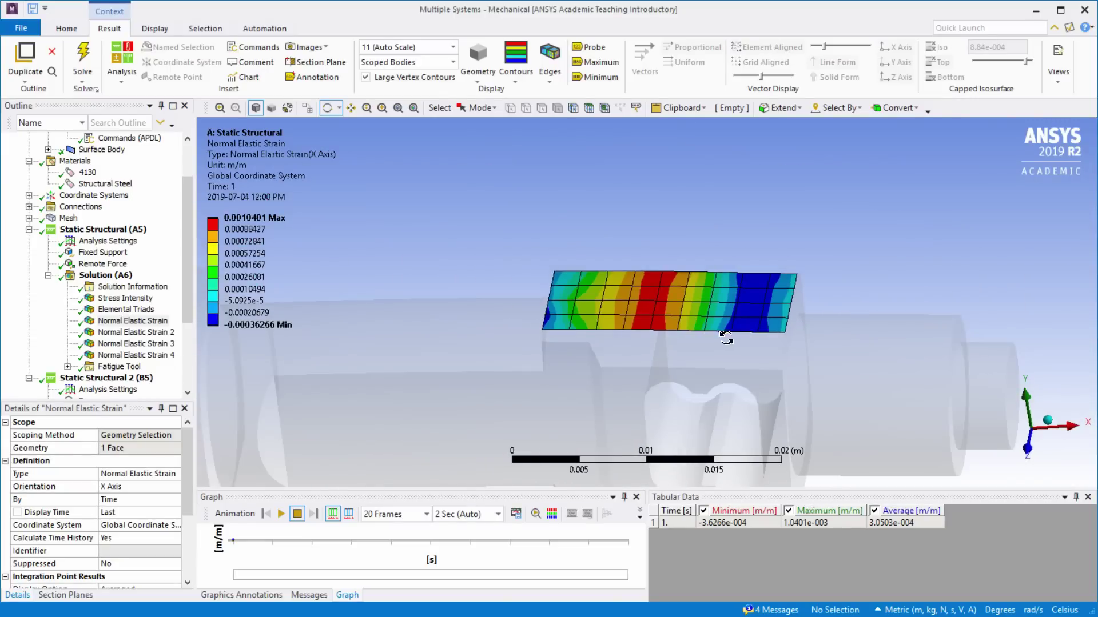
drag(724, 336, 727, 331)
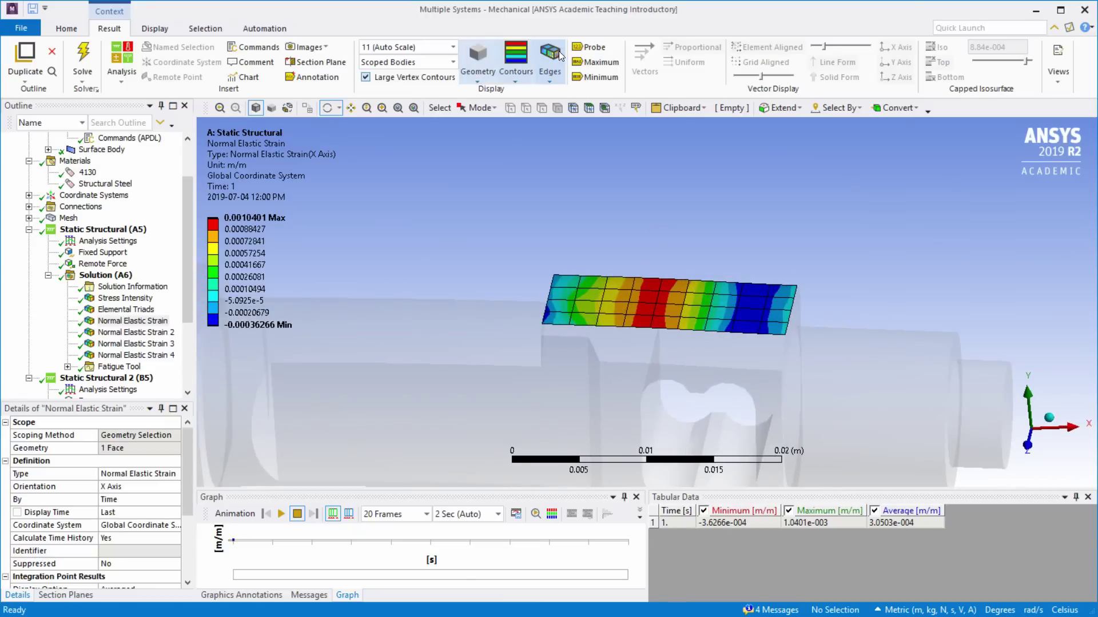
click(590, 47)
click(674, 307)
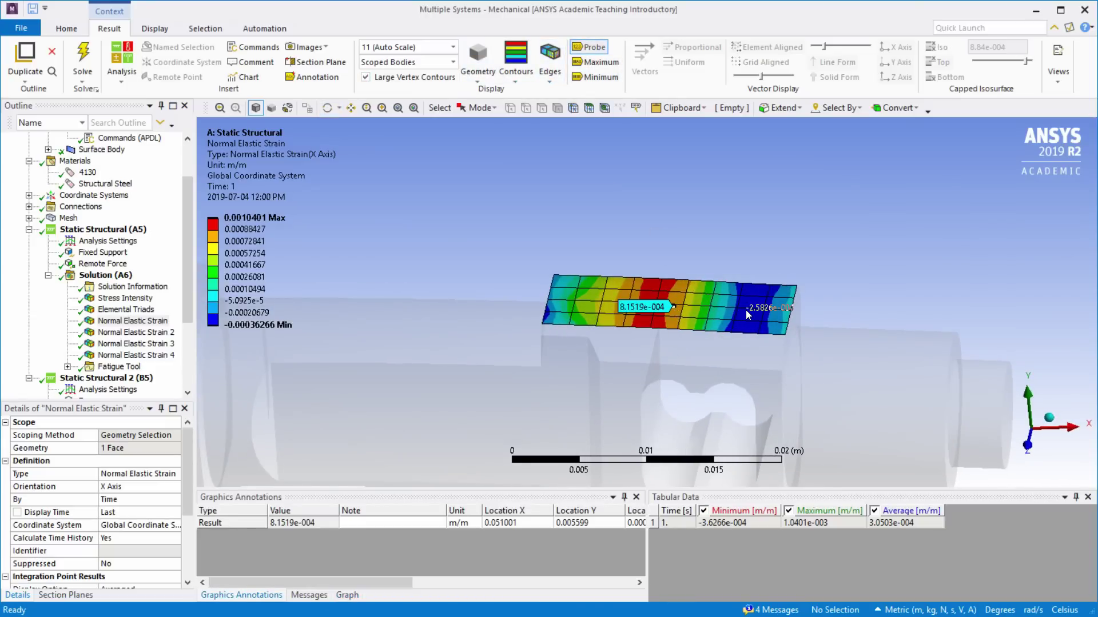
click(745, 309)
drag(728, 354, 713, 355)
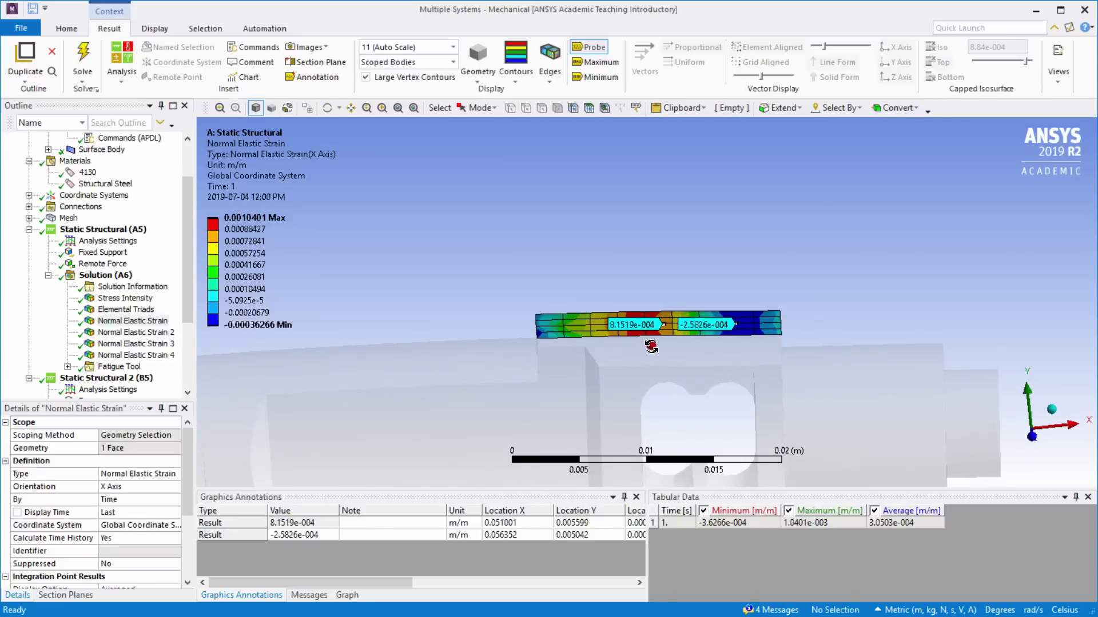
drag(651, 346, 640, 286)
click(637, 276)
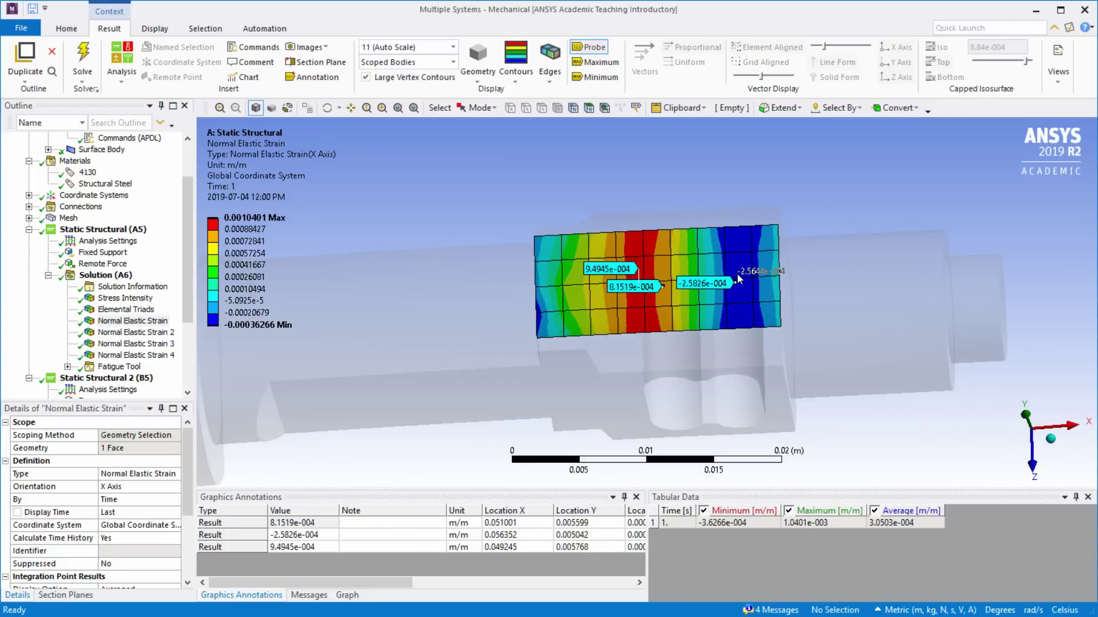
click(738, 279)
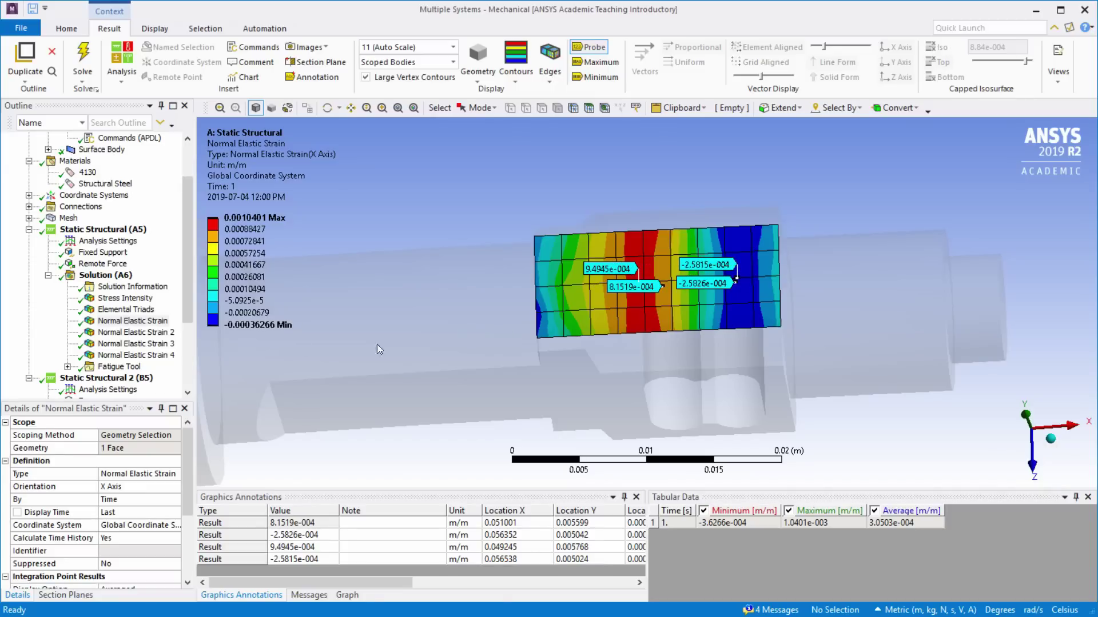
- Review the supports and remote force of Static Structural (A5), and compare the Normal Elastic Strain, Normal Elastic Strain 2 and 3 results
click(119, 334)
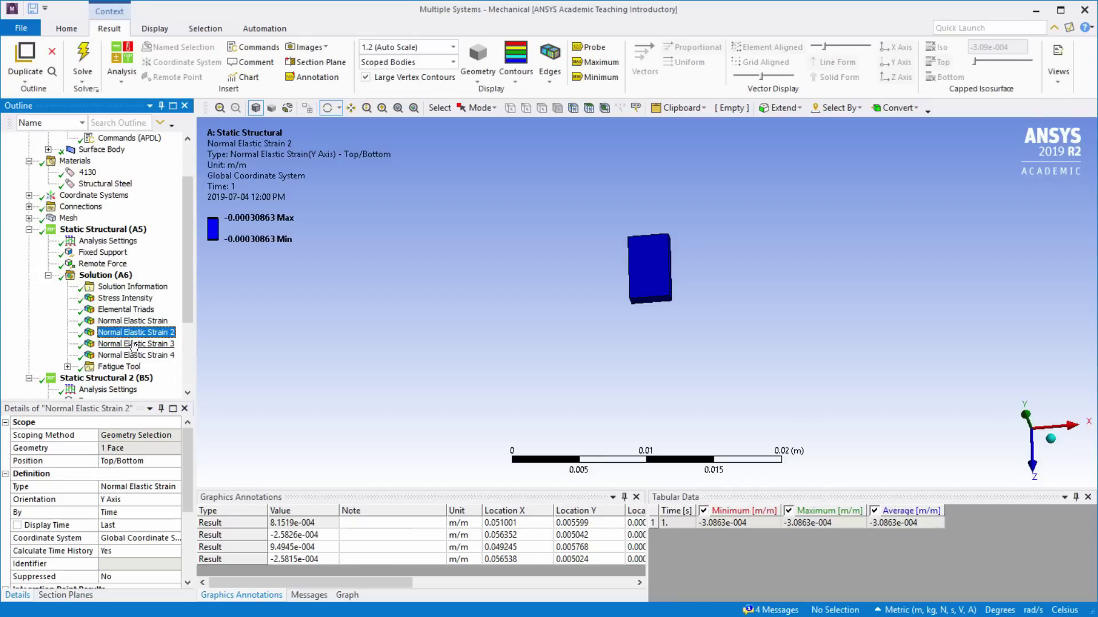
click(121, 277)
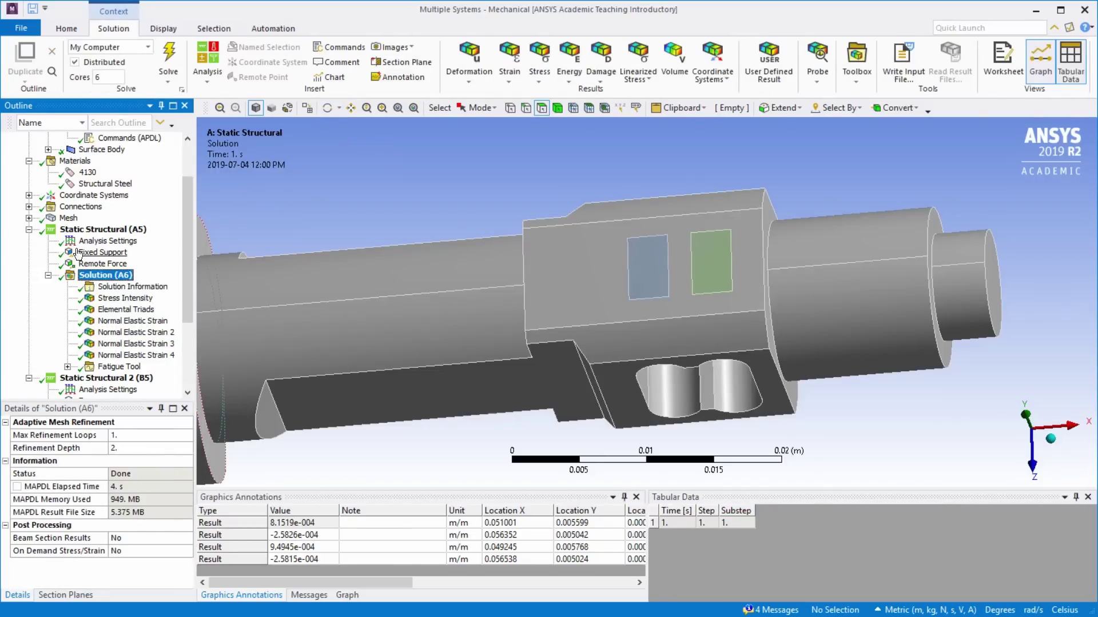
click(102, 252)
click(93, 266)
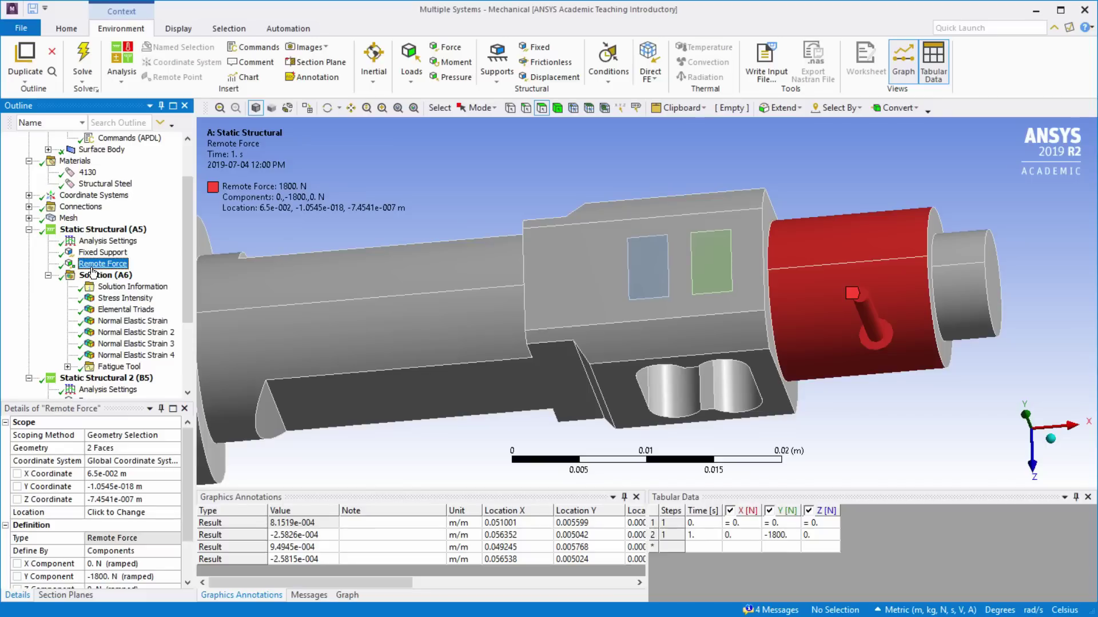
click(132, 333)
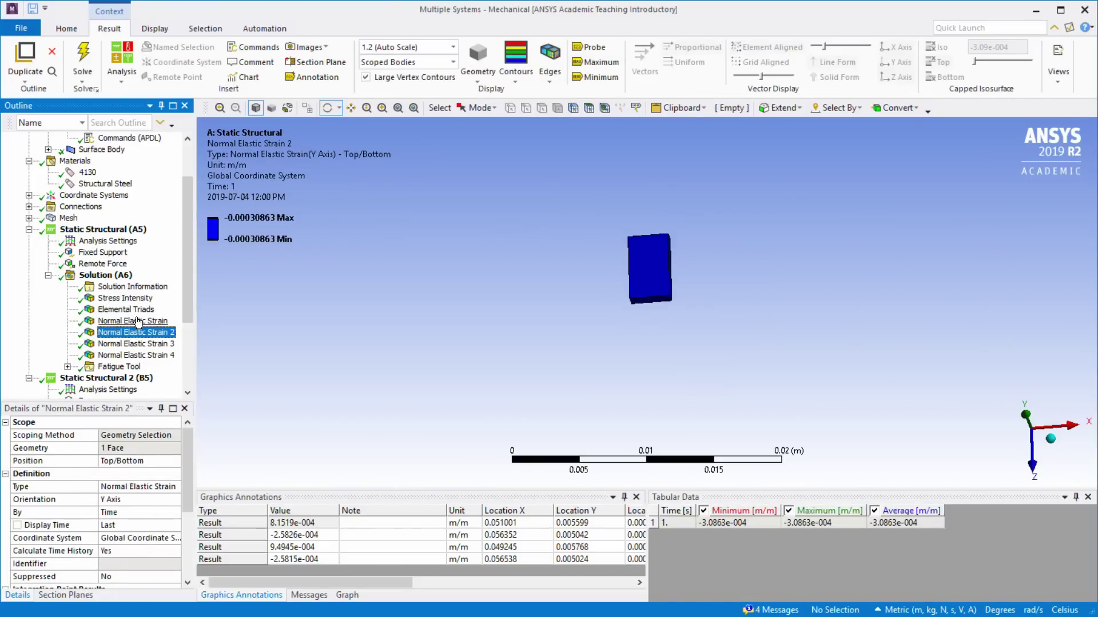
click(137, 321)
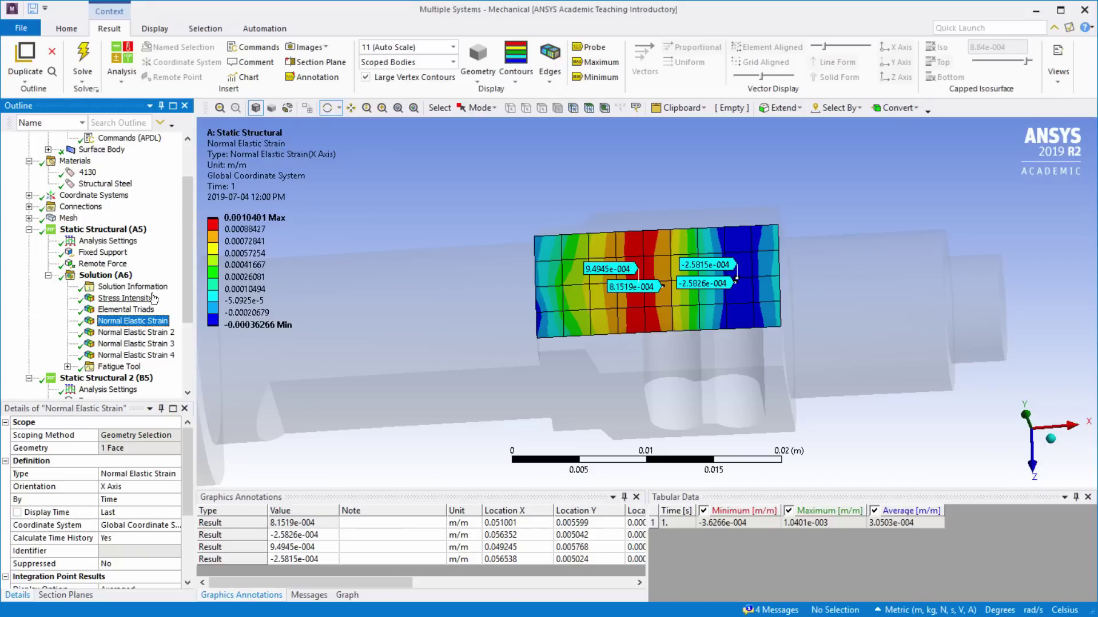
click(152, 334)
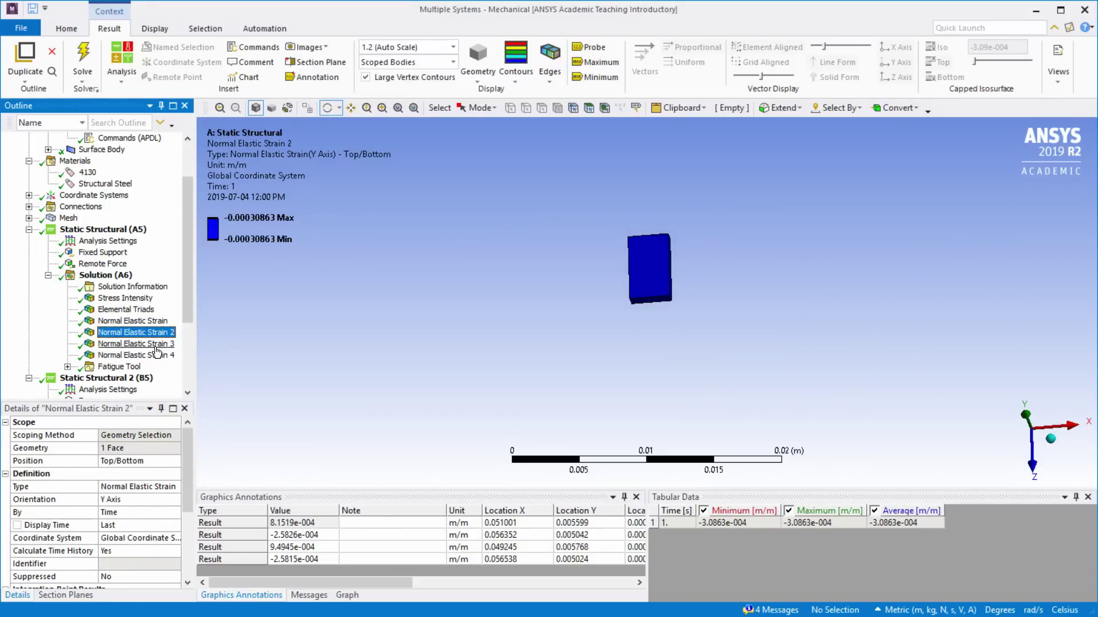
click(156, 345)
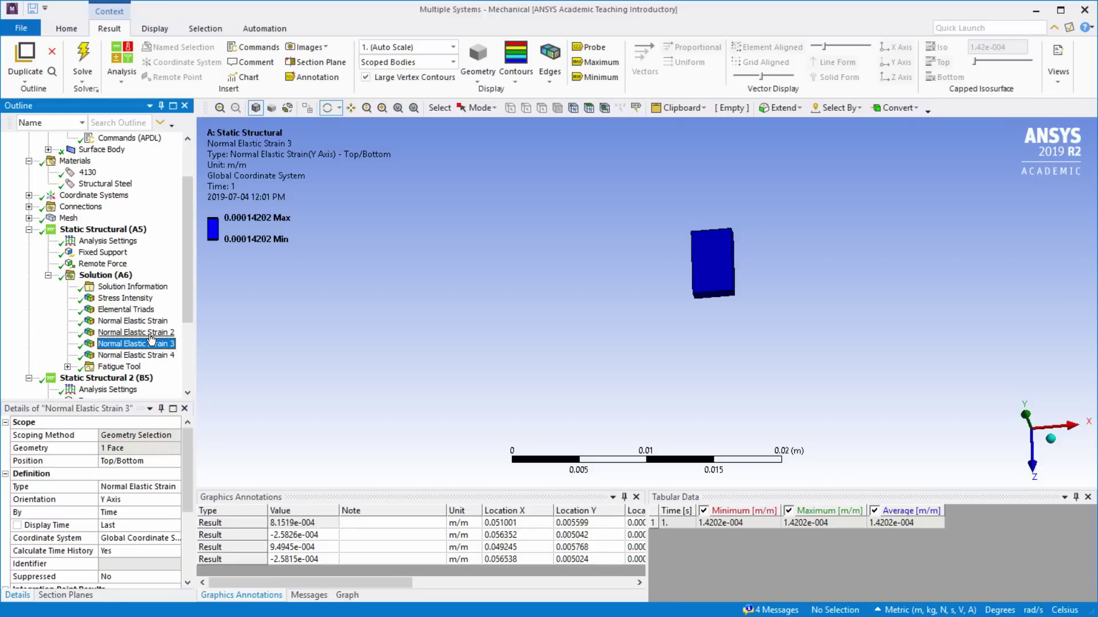
- Set the X coordinate of the remote force in Static Structural (A5) to 0.075 m and solve the analysis again
key(Up)
key(Up)
key(Up)
key(Up)
key(Up)
key(Up)
key(Up)
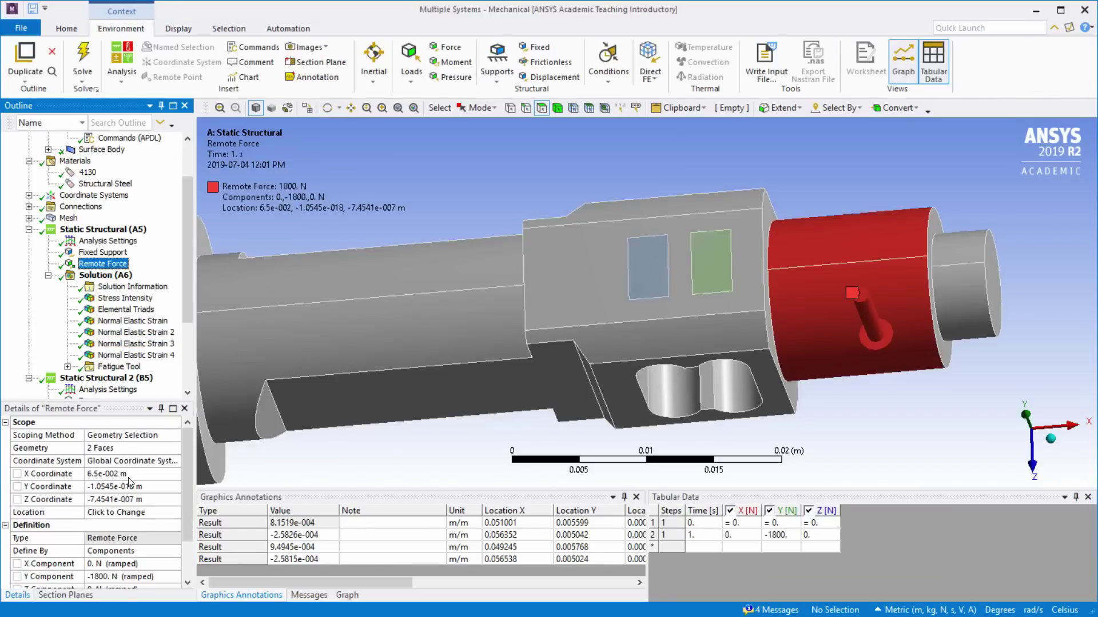
click(131, 477)
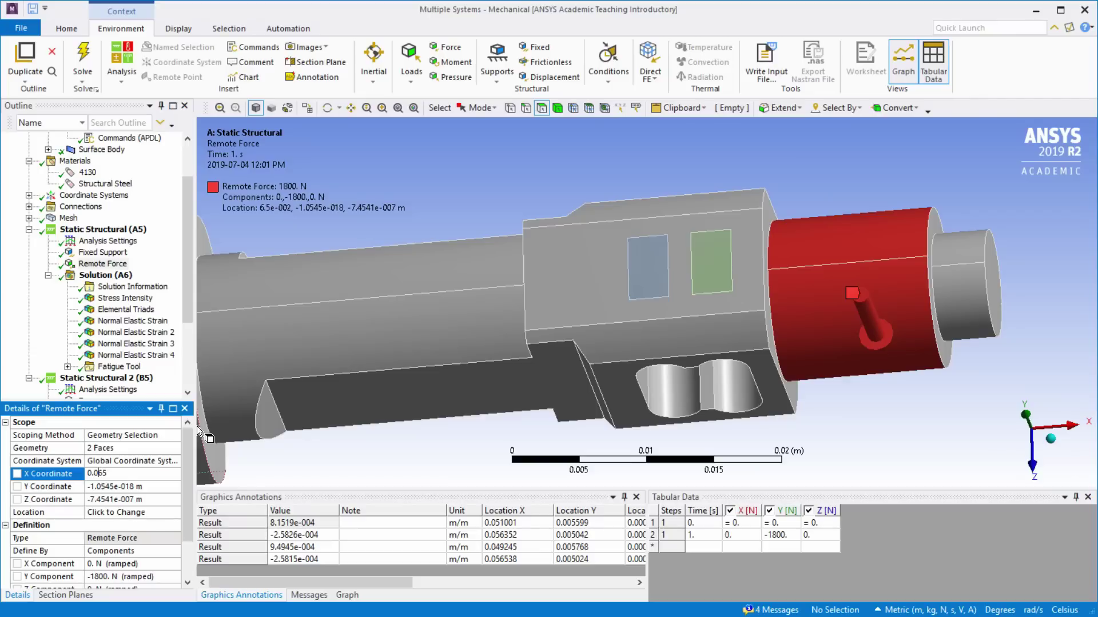
key(Delete)
text(7)
key(Return)
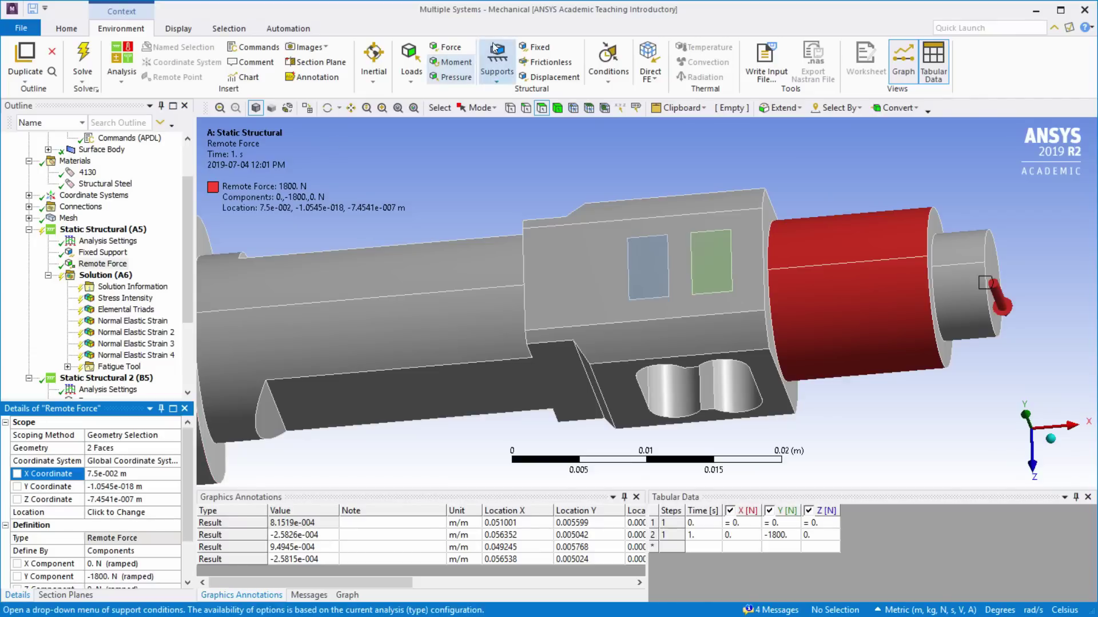
right_click(102, 229)
key(Escape)
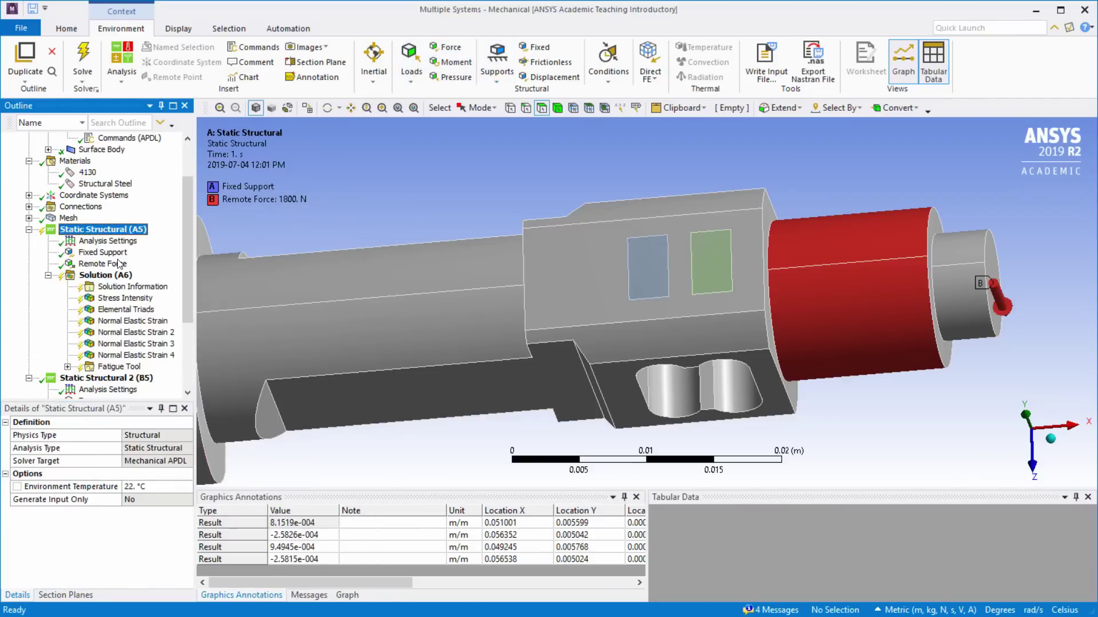
- View the updated Stress Intensity, Normal Elastic Strain 2 and Normal Elastic Strain 3 results of Static Structural (A5)
click(125, 298)
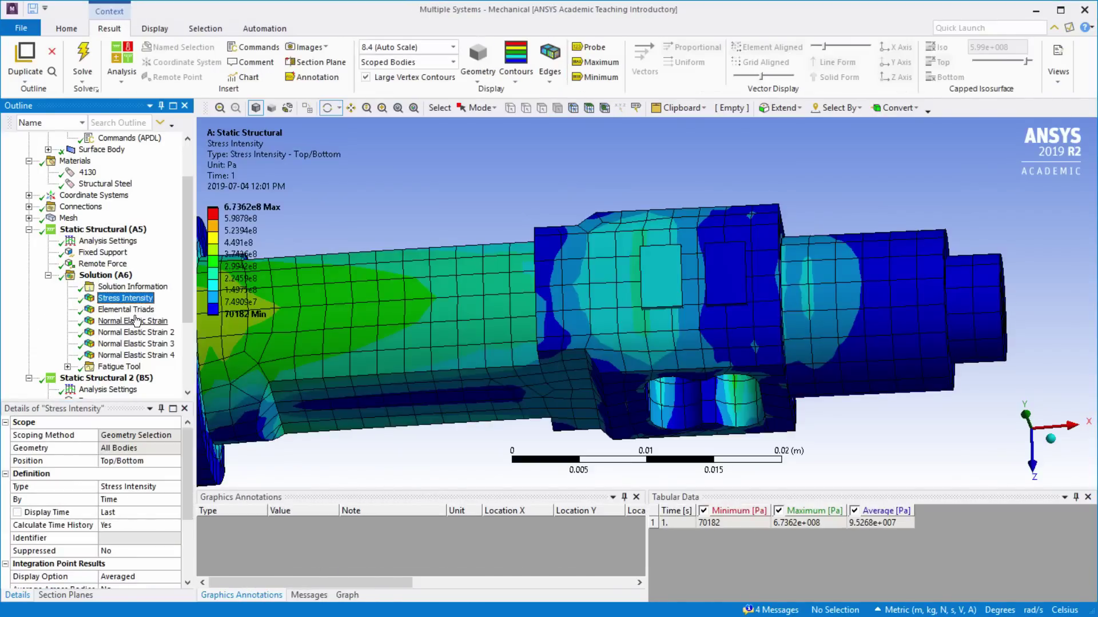
click(133, 332)
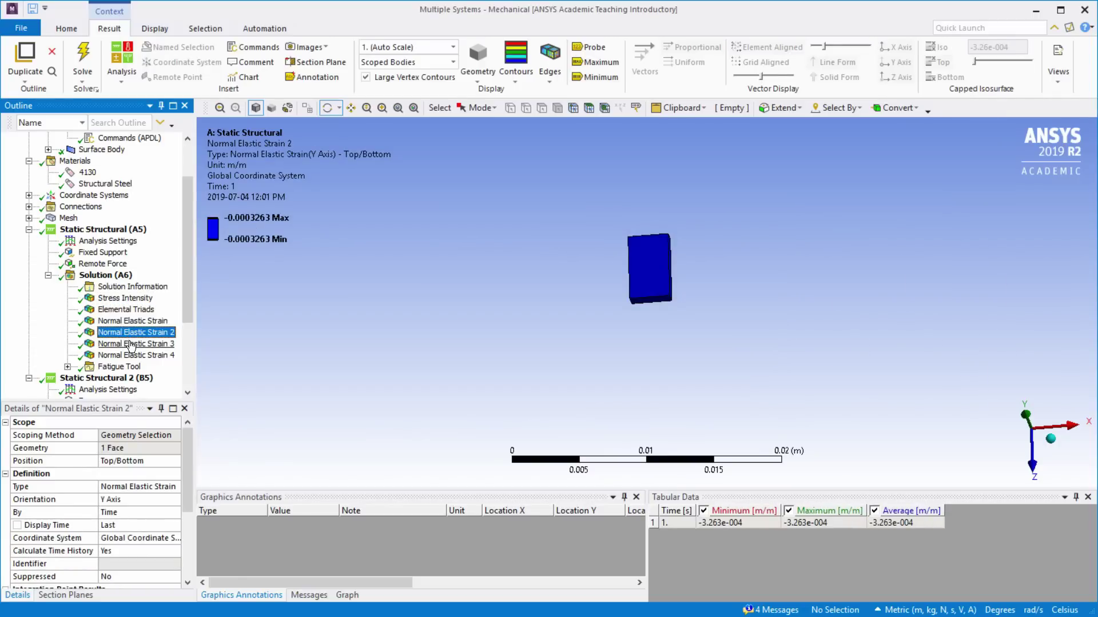
click(131, 345)
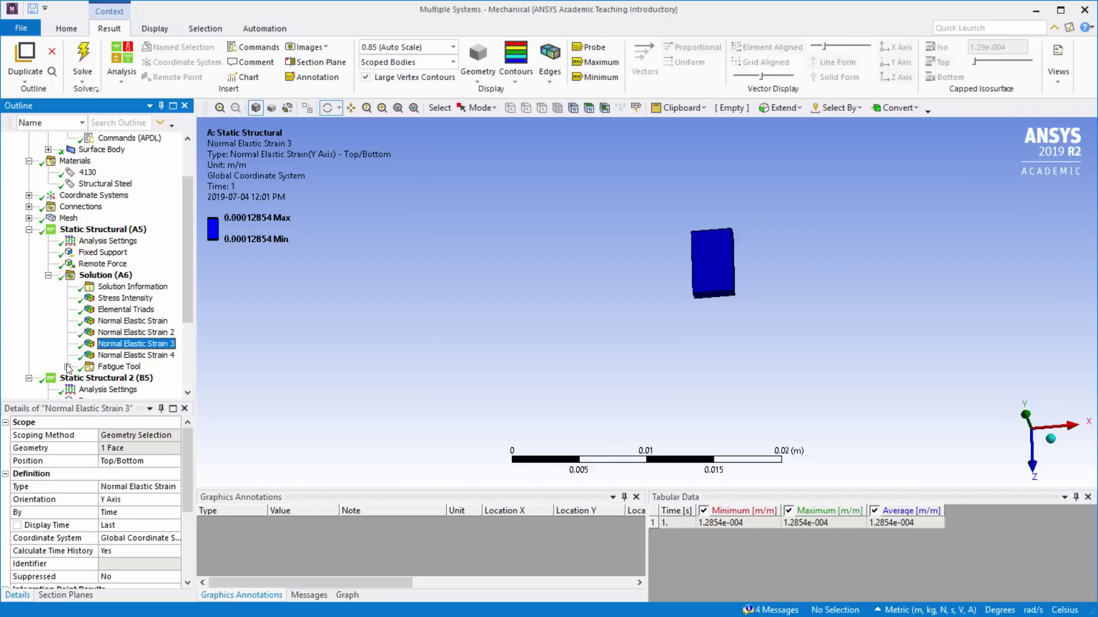
- Change the Y component of the remote force in Static Structural (A5)
scroll(68, 369, down, 2)
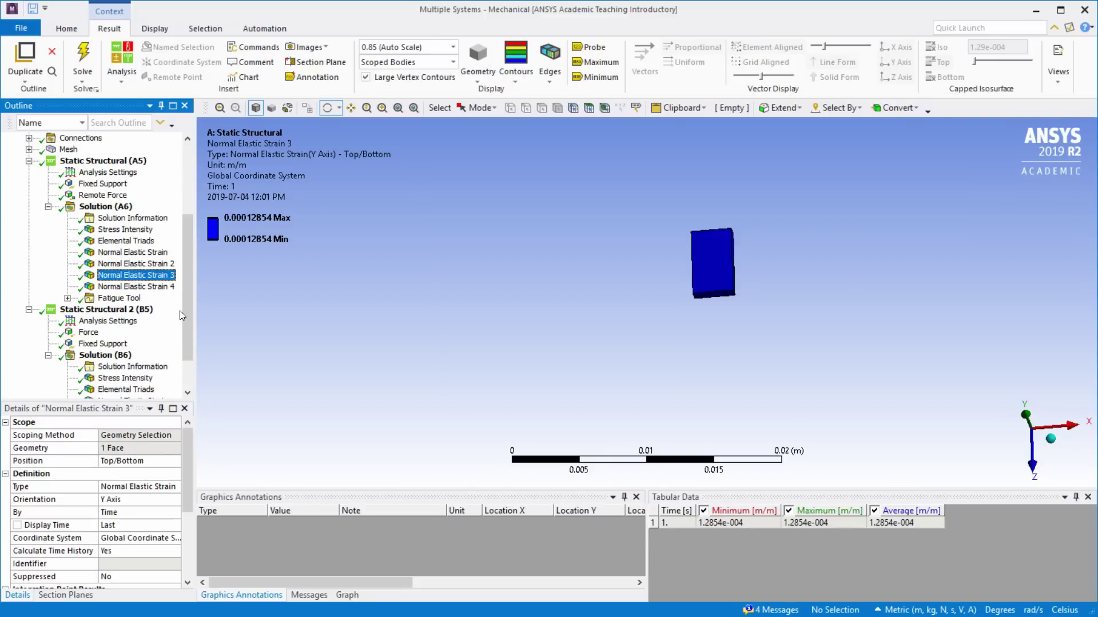
scroll(181, 328, up, 1)
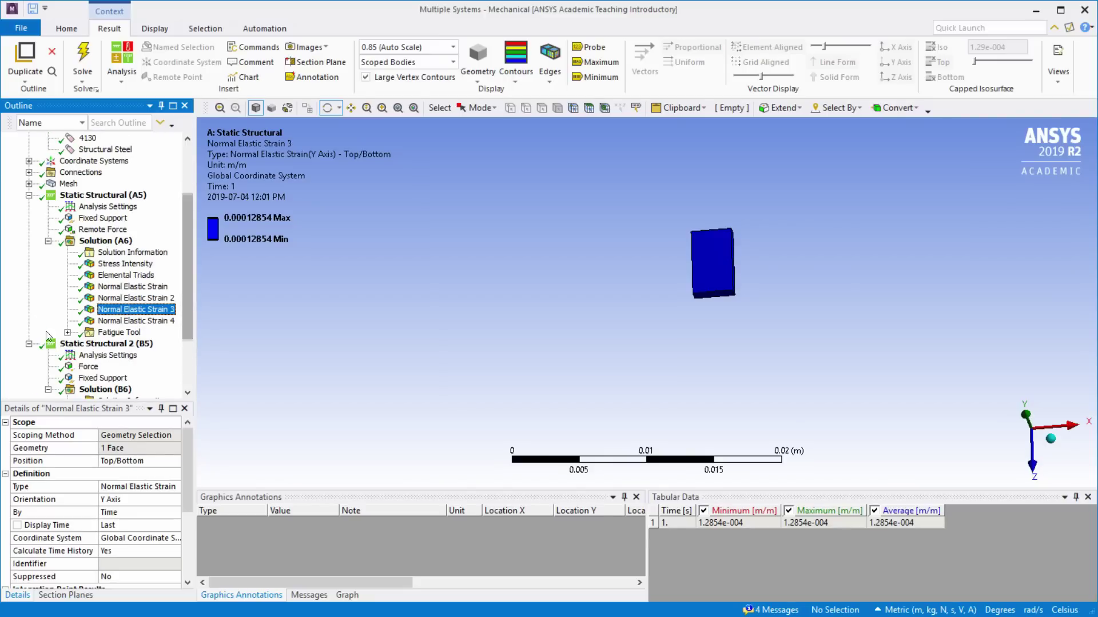
scroll(65, 337, up, 3)
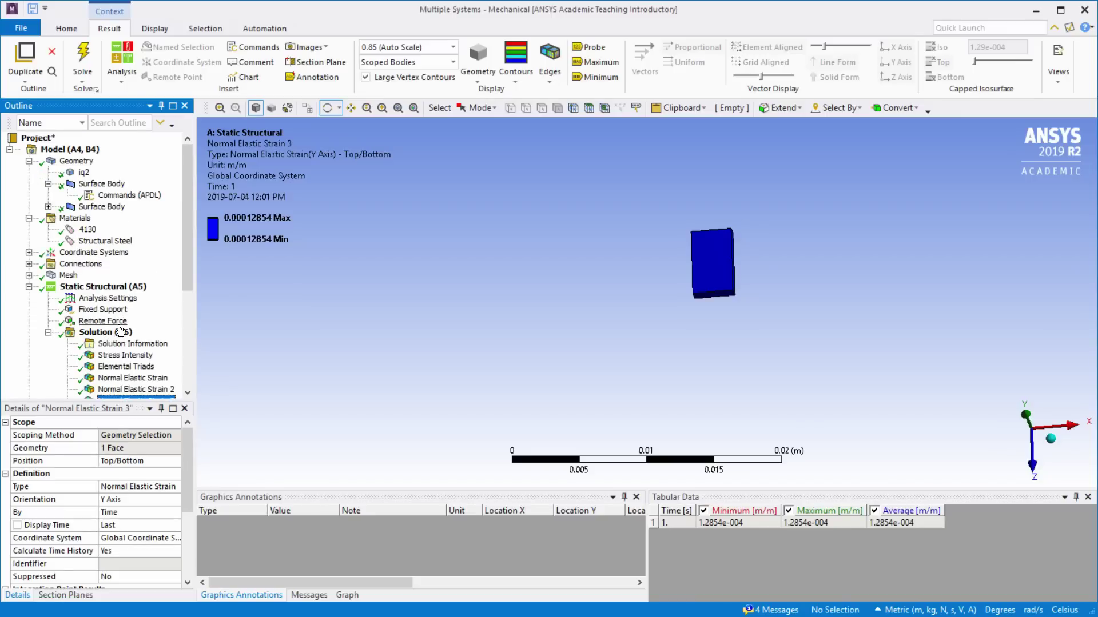
click(118, 322)
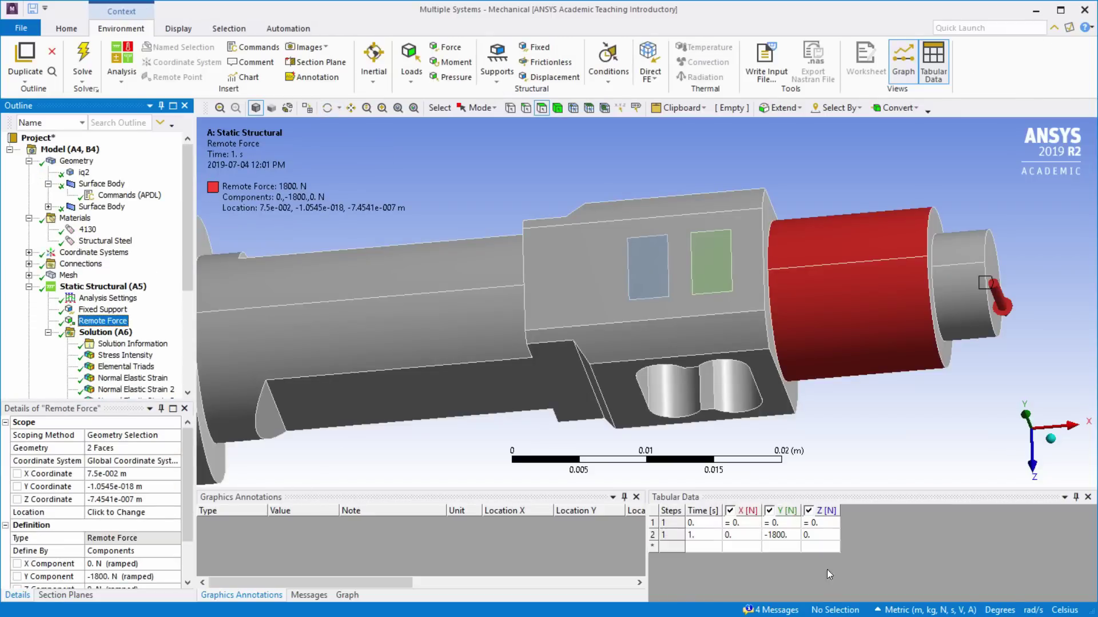
scroll(191, 516, down, 2)
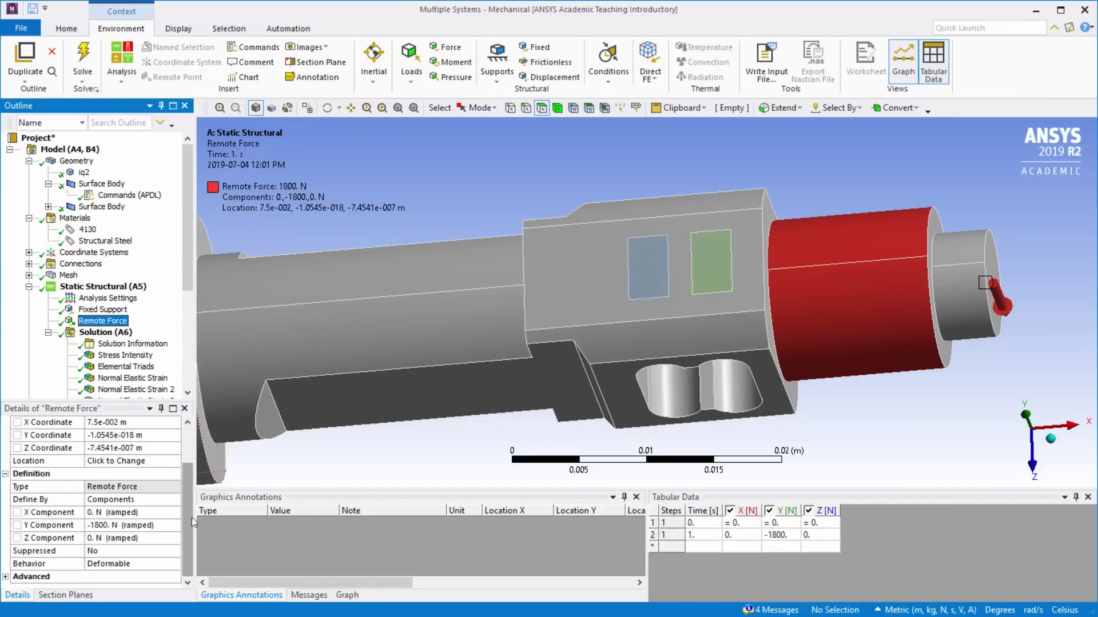
click(115, 525)
key(End)
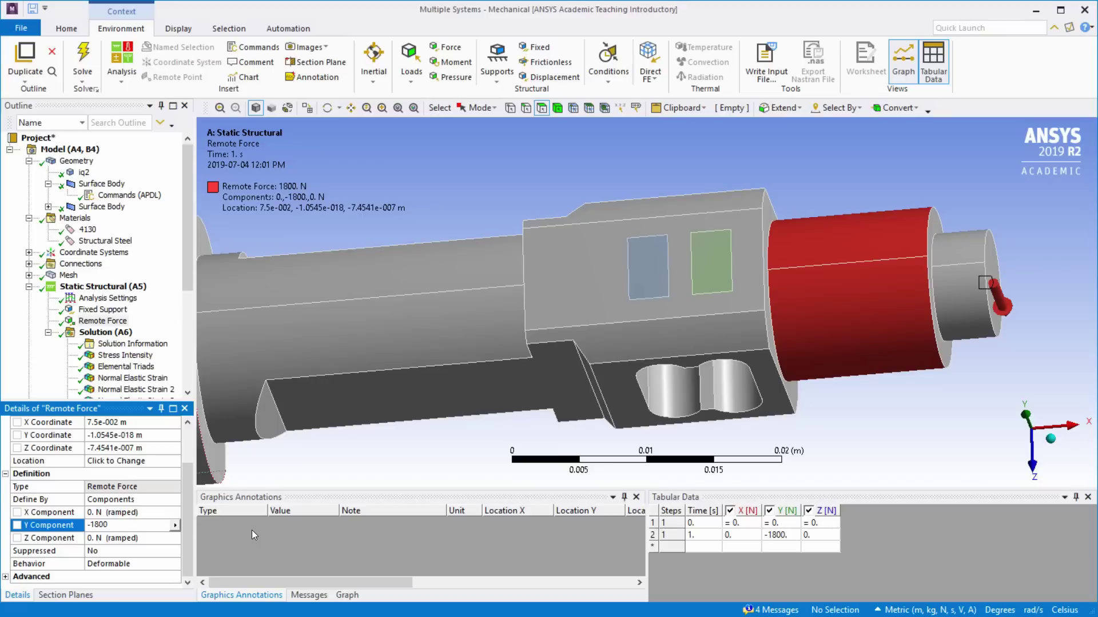
key(BackSpace)
key(BackSpace)
key(BackSpace)
key(BackSpace)
key(Return)
- Solve Static Structural (A5) again with the changed remote force
click(120, 337)
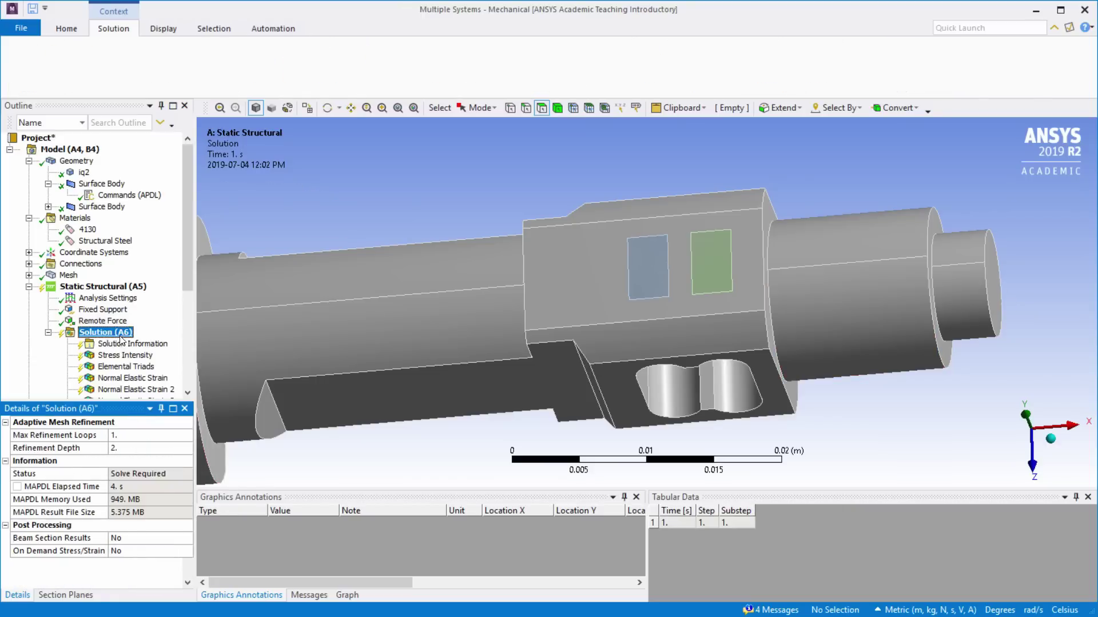
right_click(120, 340)
click(148, 358)
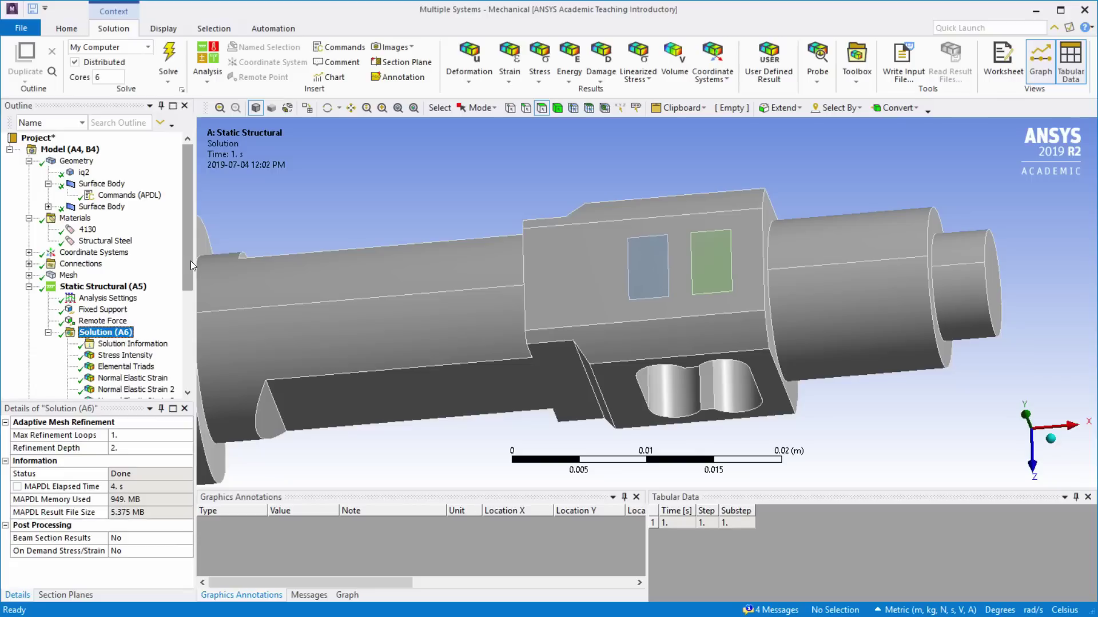
- Display the Fatigue Tool's first Safety Factor result in Static Structural (A5) and probe it at the two strain gauges
drag(191, 260, 189, 304)
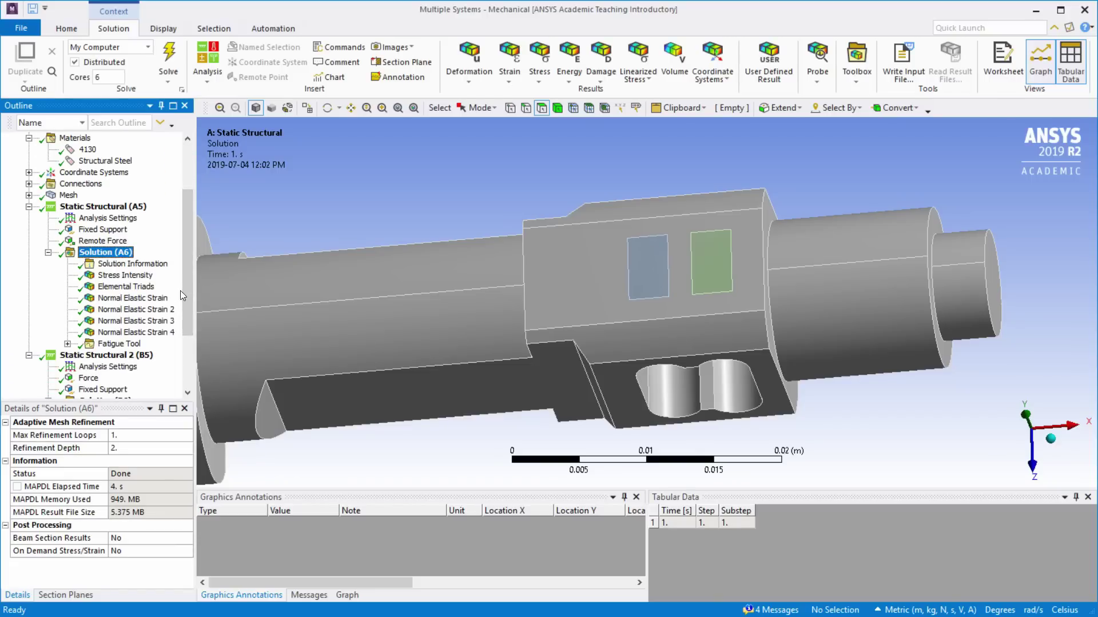
click(67, 345)
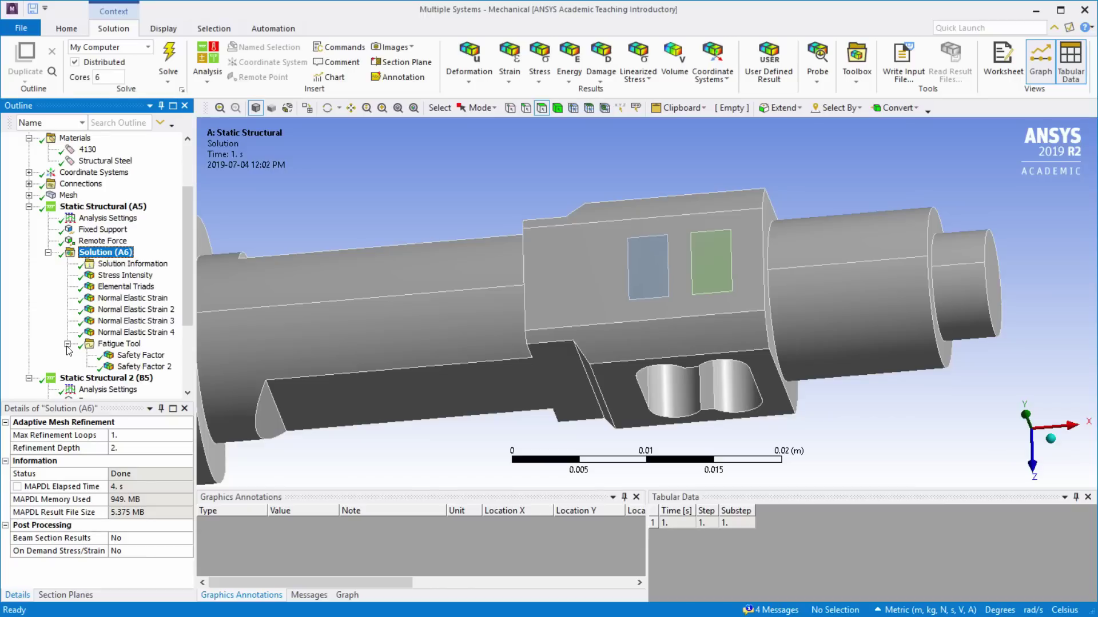
click(107, 358)
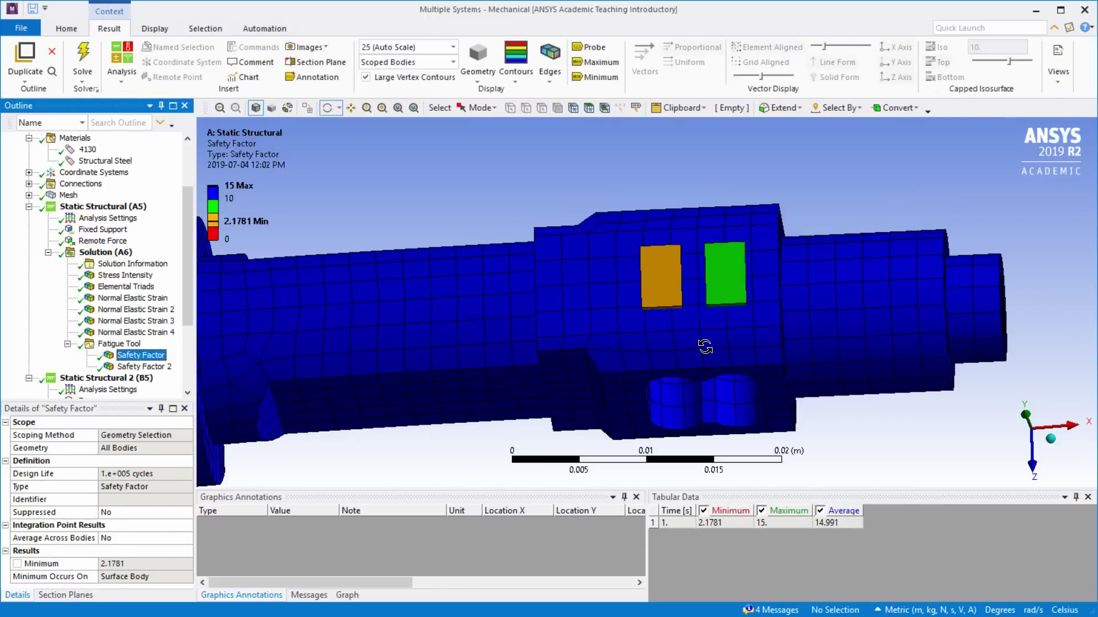
drag(620, 382, 718, 223)
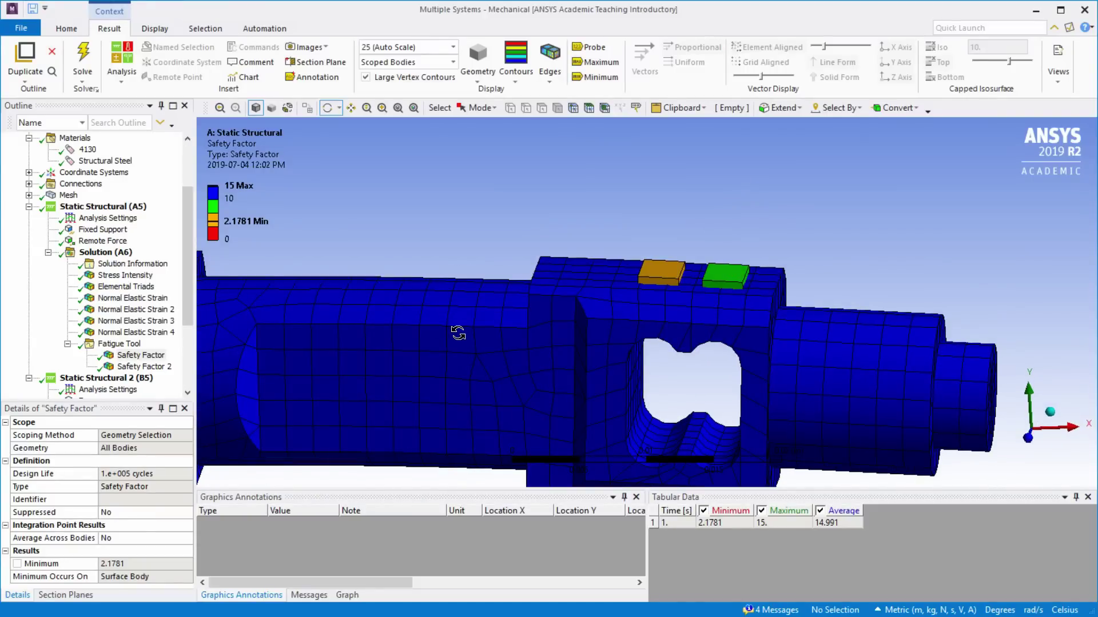
drag(458, 333, 589, 366)
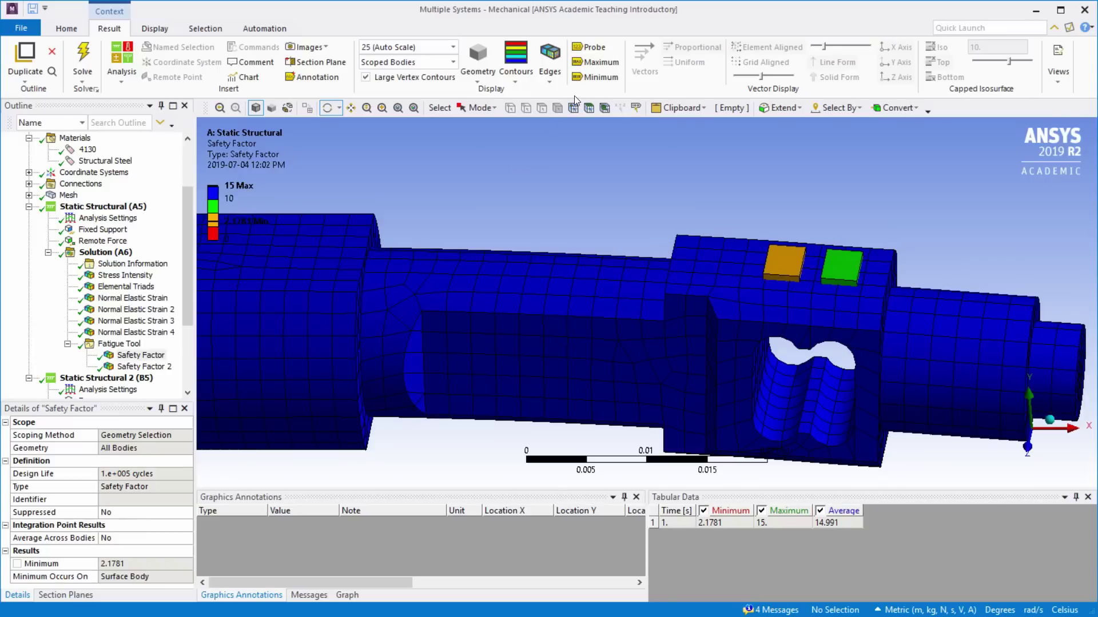
click(589, 47)
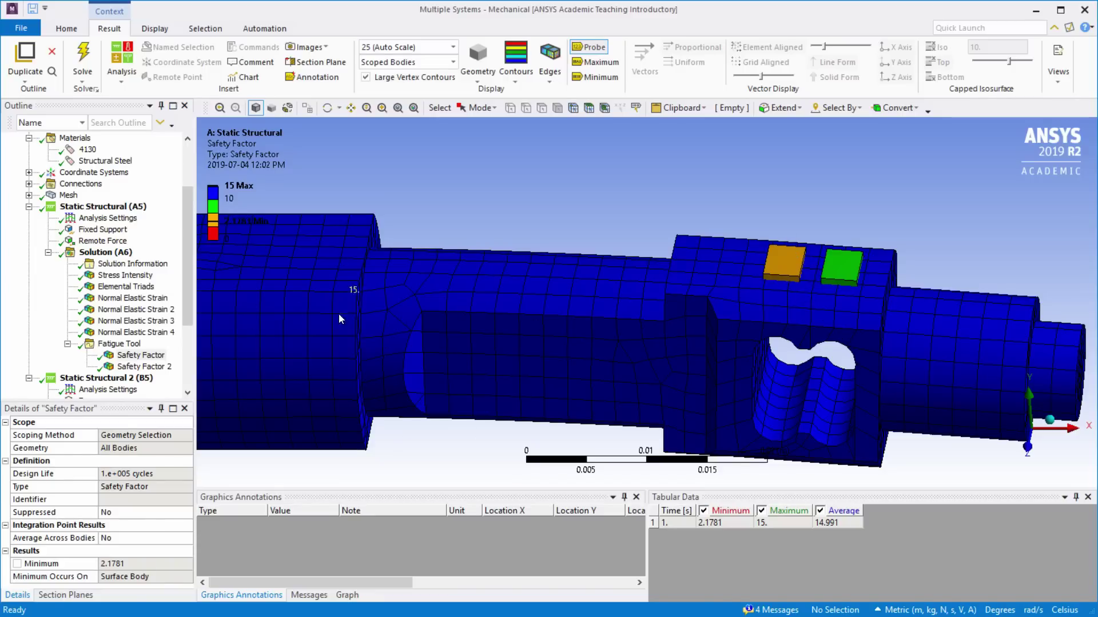
click(808, 274)
click(851, 277)
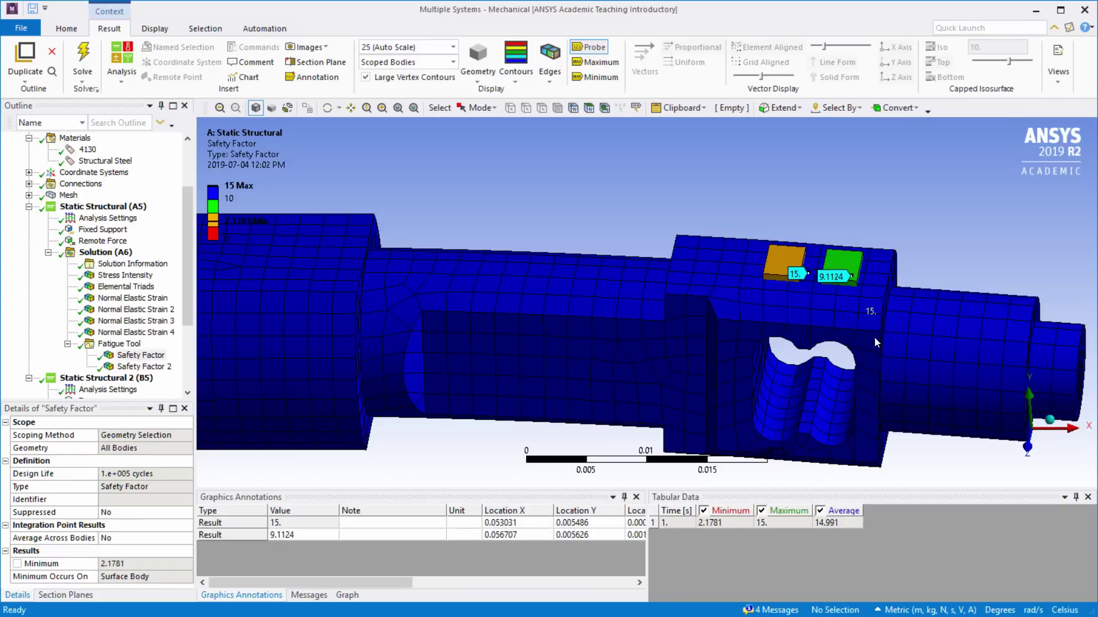
- Probe the first Safety Factor result on the spindle beside the two gauges, and inspect Safety Factor 2 with its design life
click(833, 301)
click(797, 293)
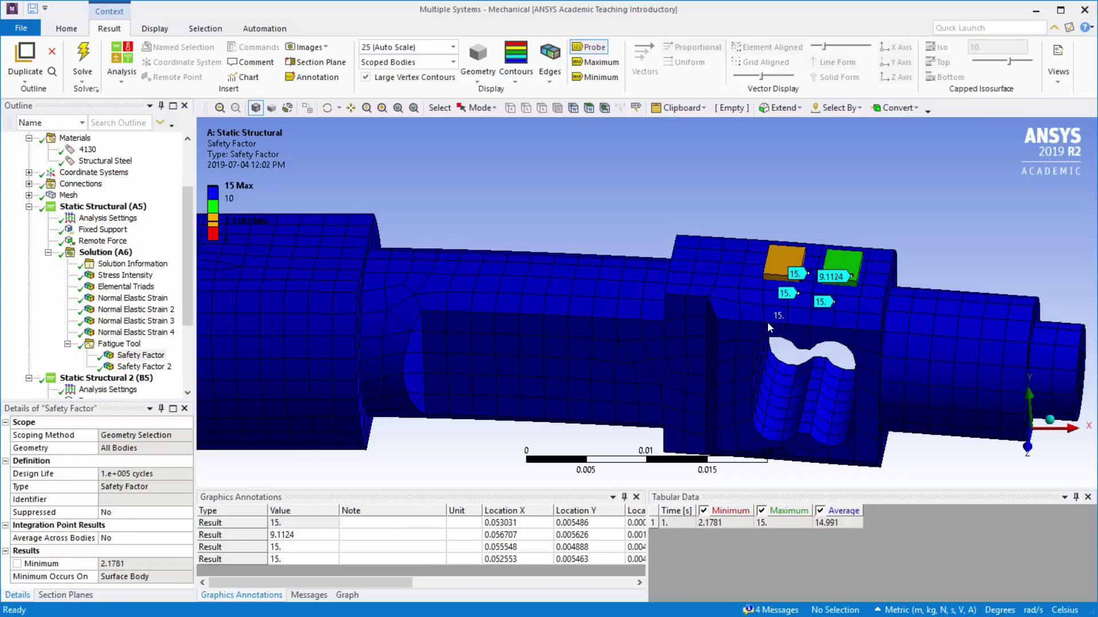
click(120, 367)
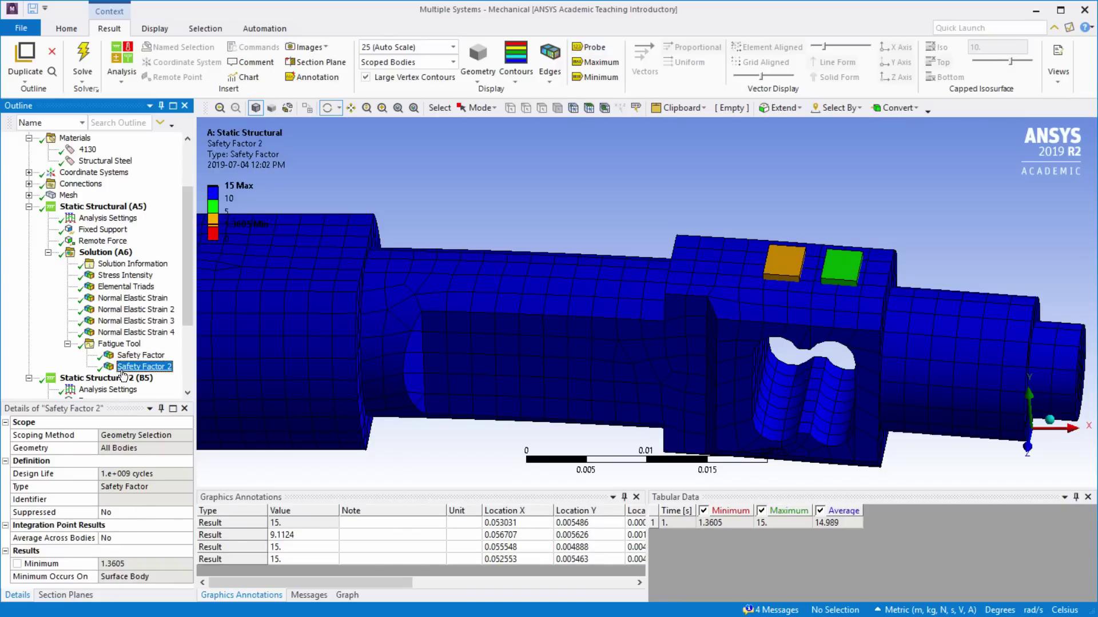
click(165, 474)
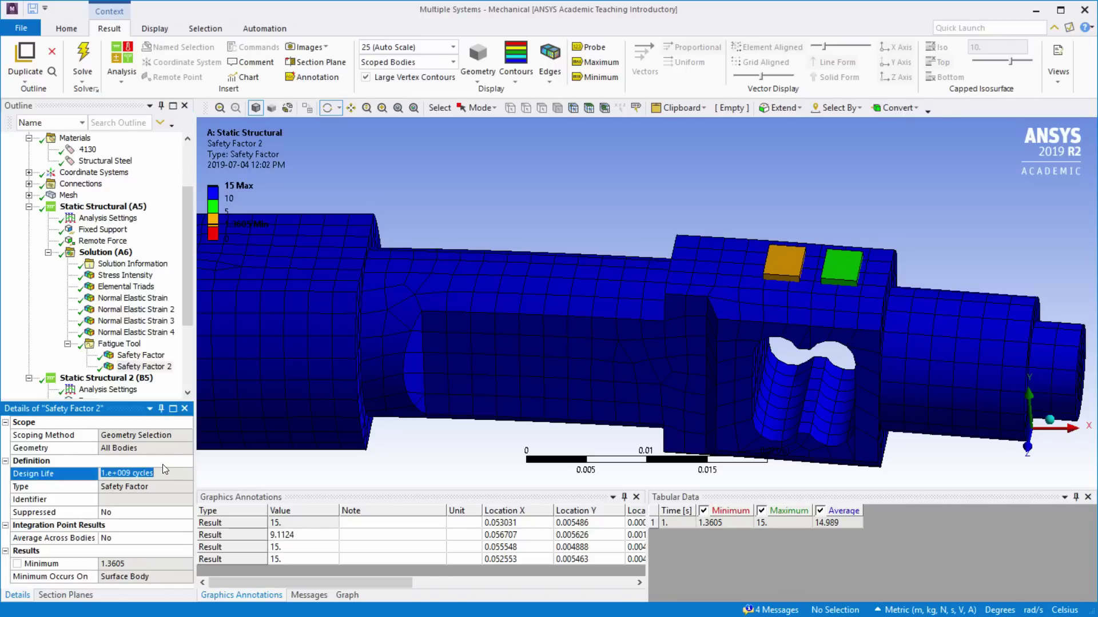
drag(958, 369, 490, 367)
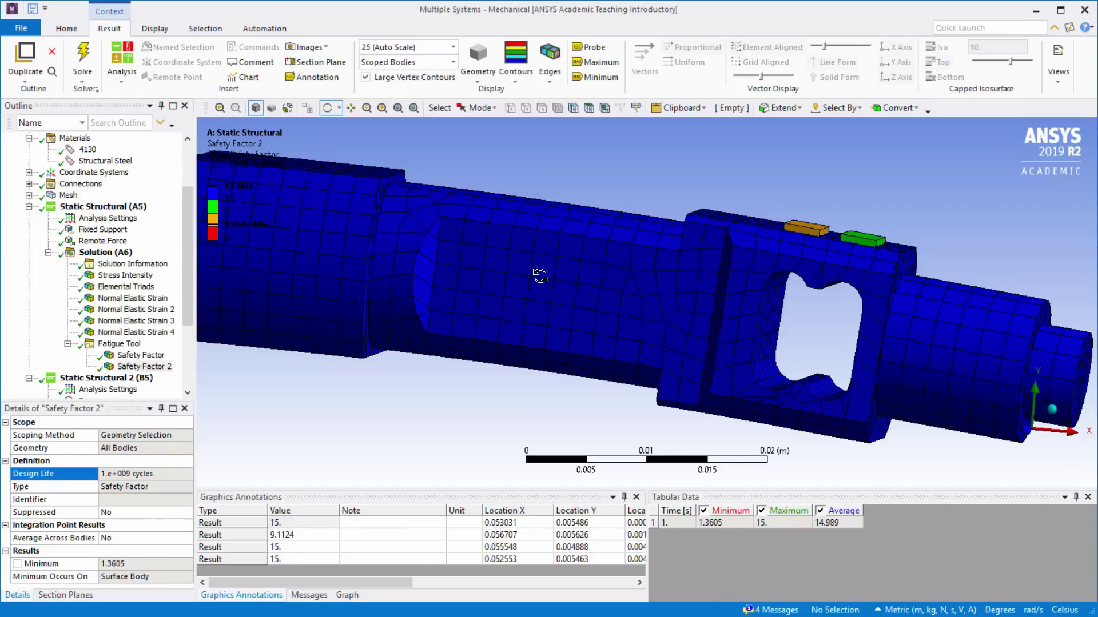
mouse_move(539, 272)
mouse_down()
mouse_move(755, 248)
mouse_move(540, 284)
mouse_up()
- View the force and fixed support applied to the whole spindle in Static Structural 2 (B5)
scroll(27, 344, down, 1)
scroll(27, 343, down, 2)
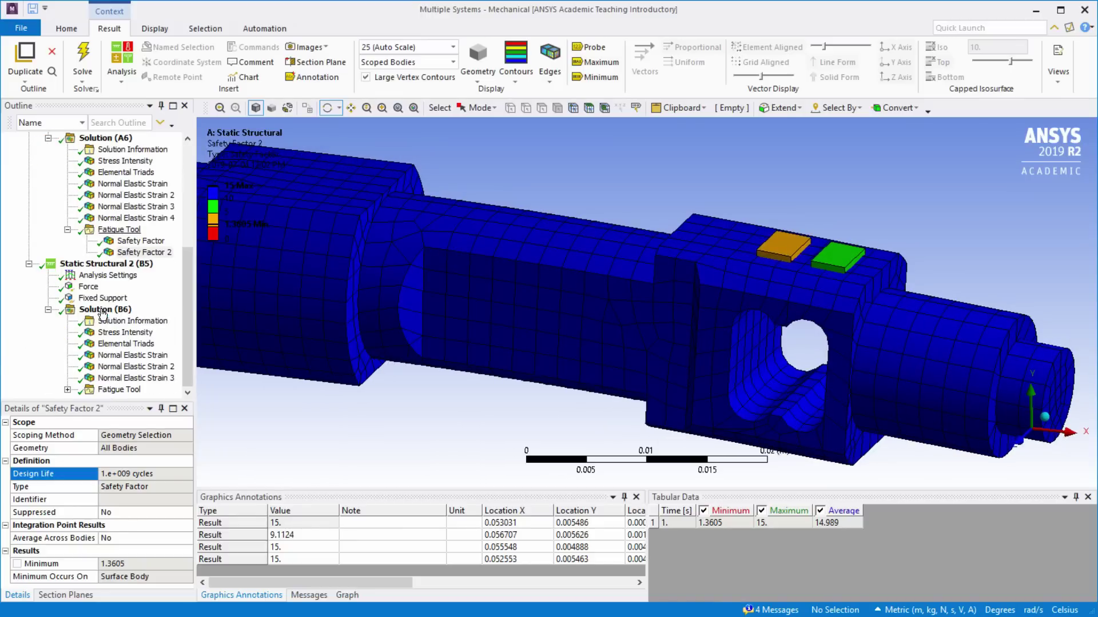
click(109, 264)
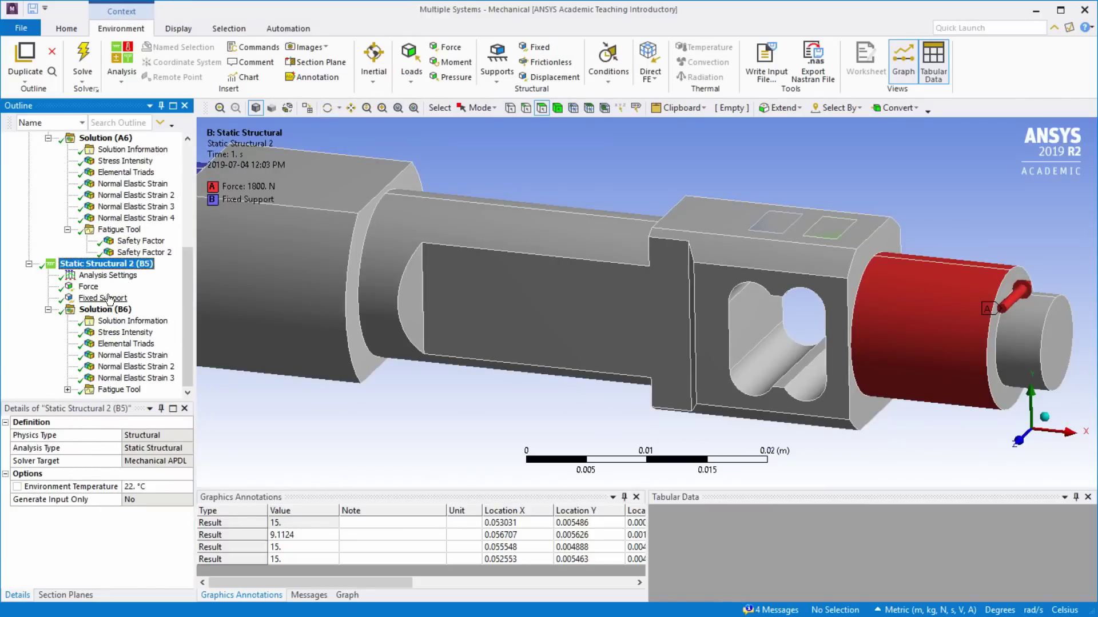
scroll(781, 303, up, 2)
scroll(782, 329, down, 4)
scroll(783, 330, down, 2)
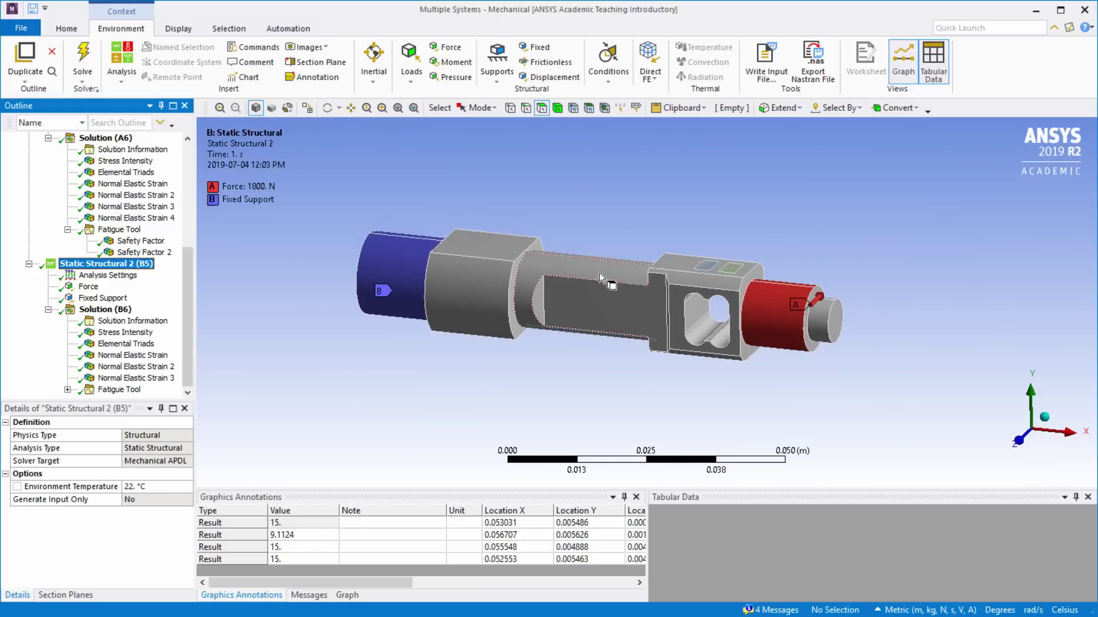
drag(782, 329, 286, 300)
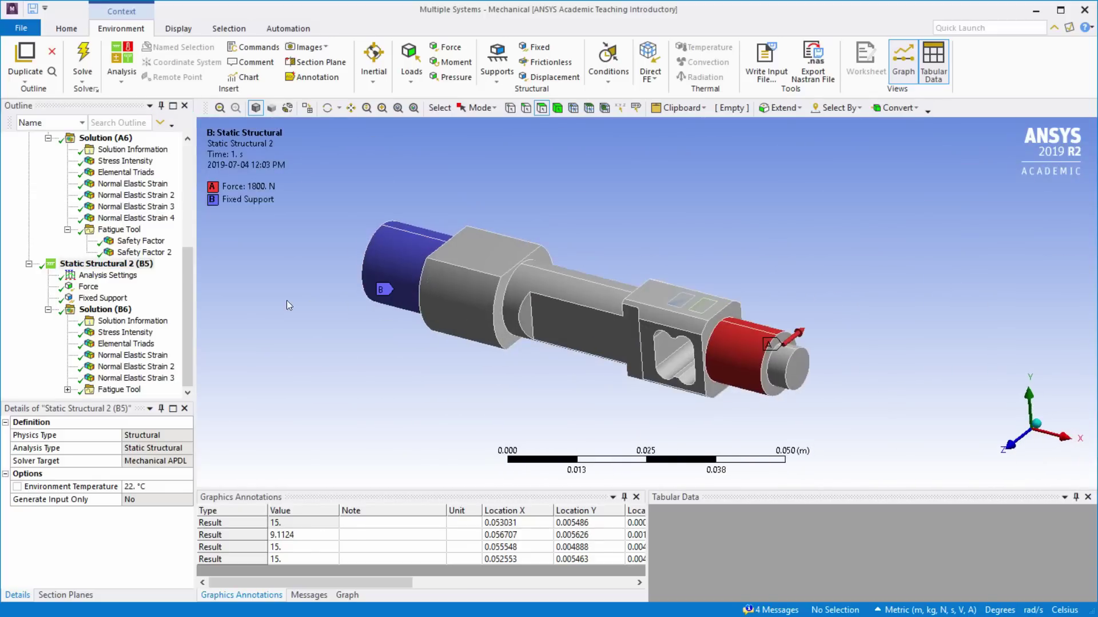
- Examine the X-axis Normal Elastic Strain result of Static Structural 2 (B5) on the gauge mounting face
click(120, 356)
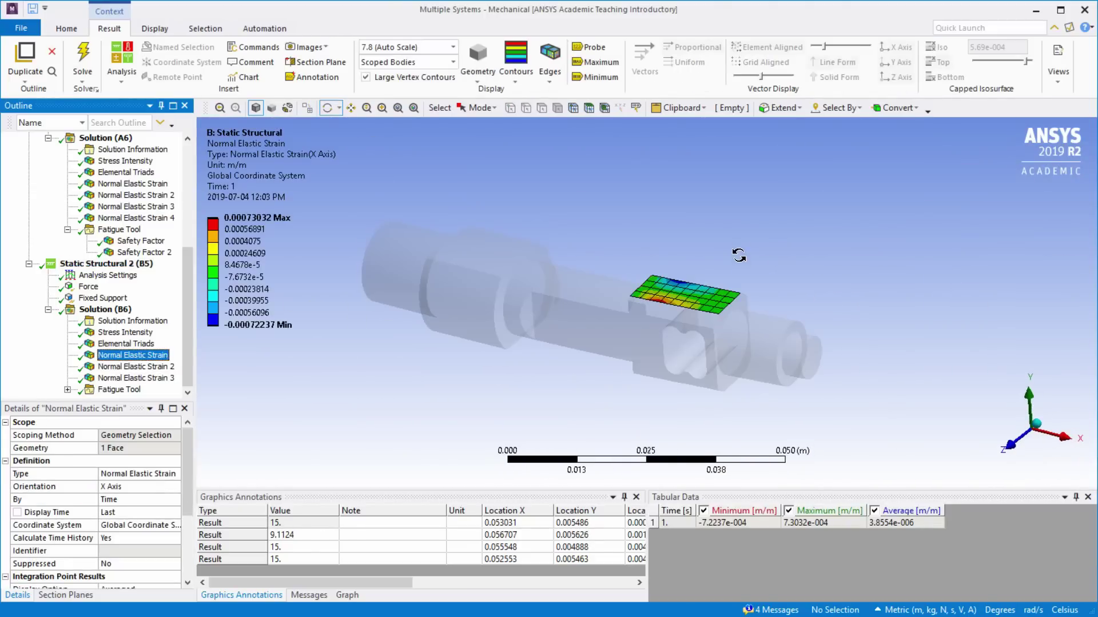
drag(591, 315, 710, 323)
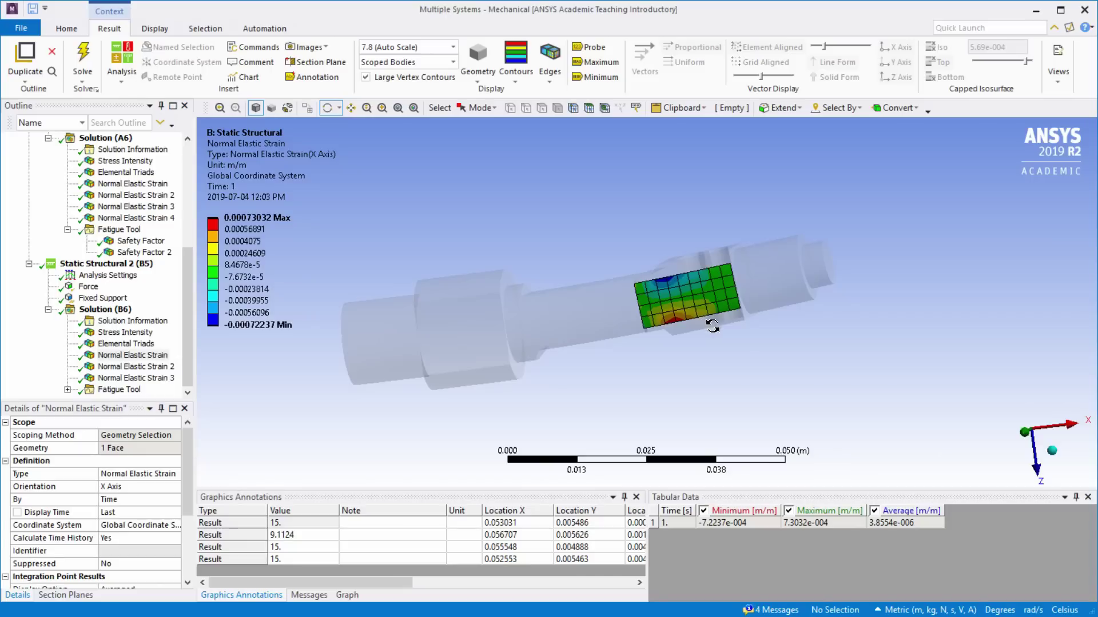
scroll(709, 315, up, 5)
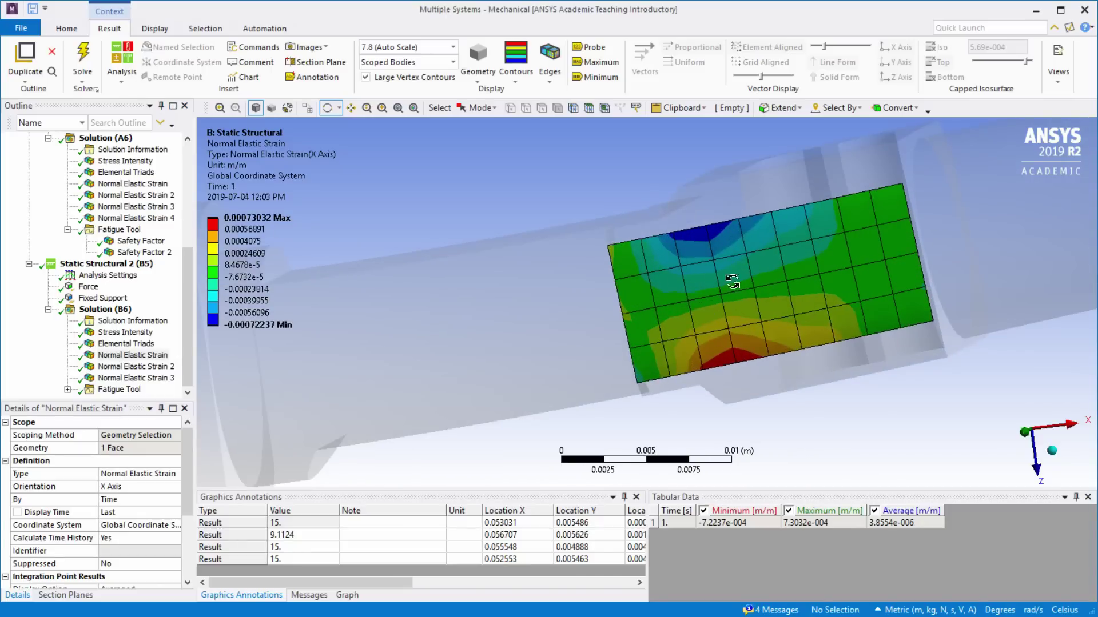
- Set the force's Z component to -600 N in Static Structural 2 (B5) and solve the analysis again
click(98, 291)
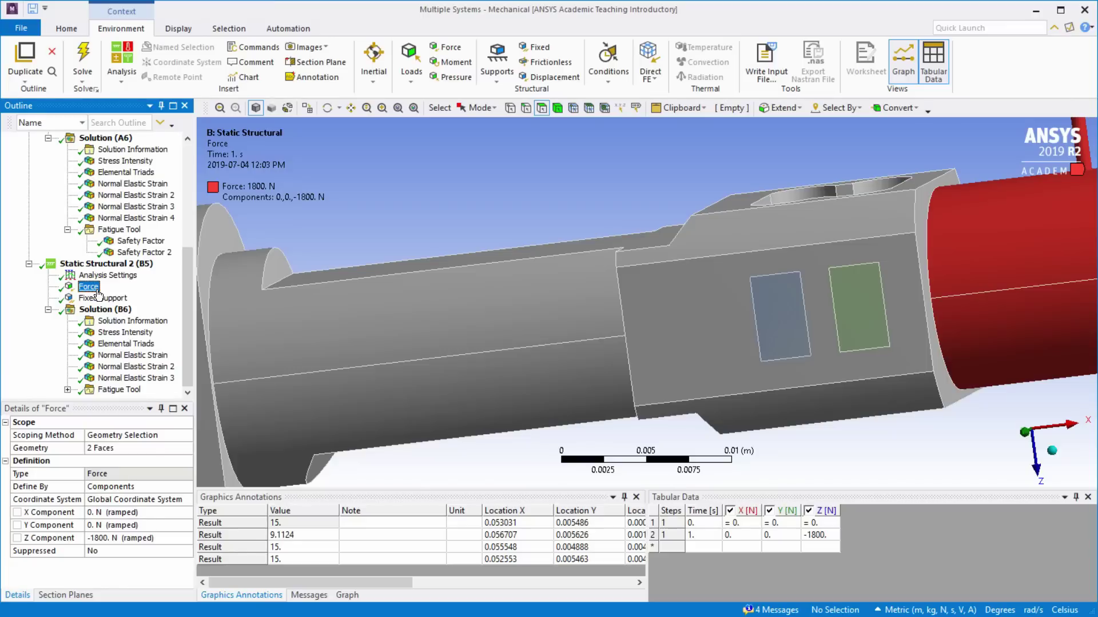
click(118, 545)
click(118, 540)
text(p)
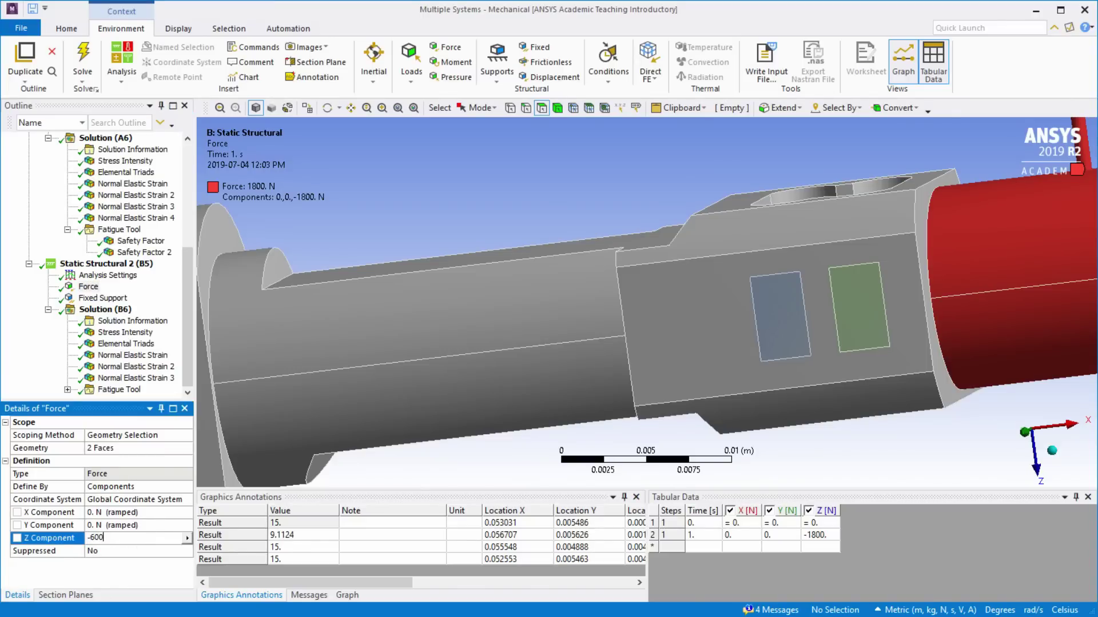
key(Return)
click(104, 309)
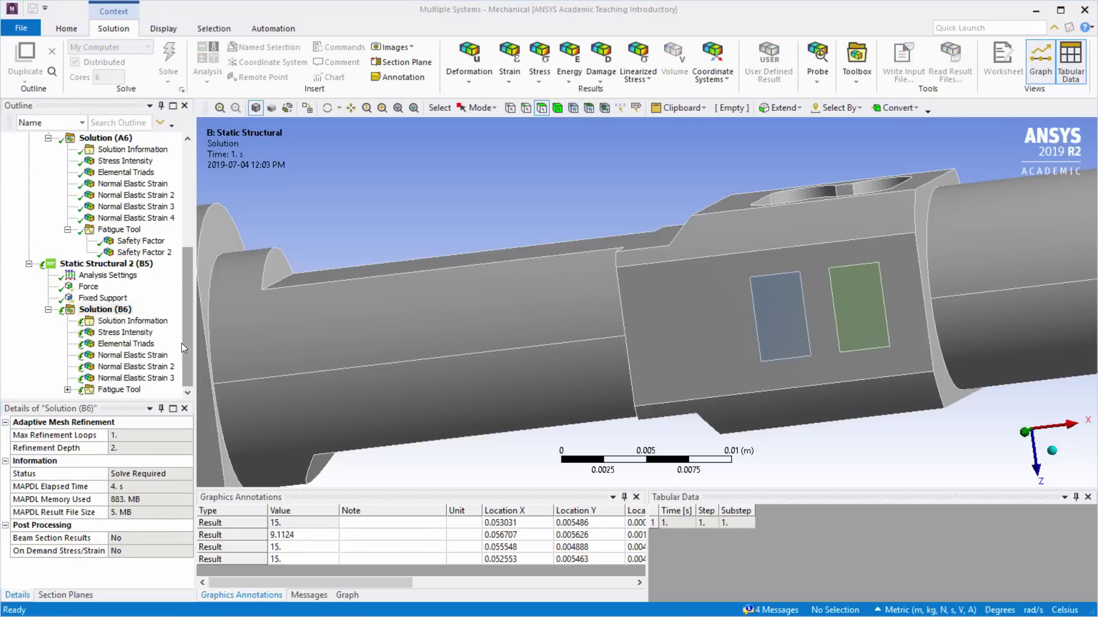
- Inspect the Fatigue Tool of Solution (B6) and its first Safety Factor result
click(67, 390)
click(121, 369)
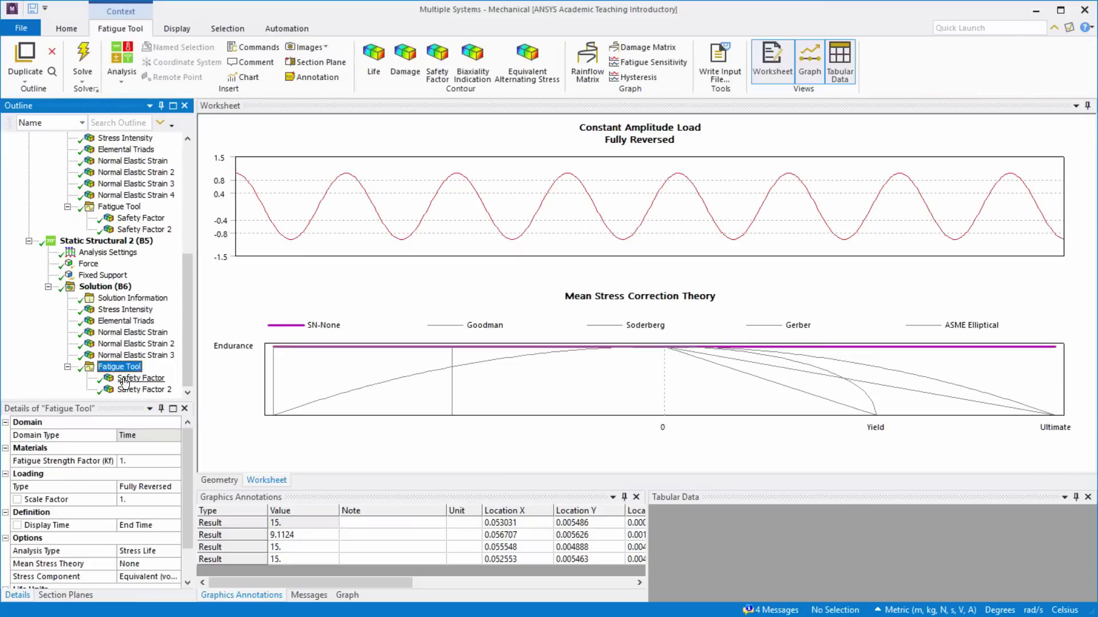
click(137, 378)
drag(666, 381, 318, 232)
- View the updated Normal Elastic Strain, Normal Elastic Strain 2 and Normal Elastic Strain 3 results of Solution (B6)
click(113, 334)
click(115, 343)
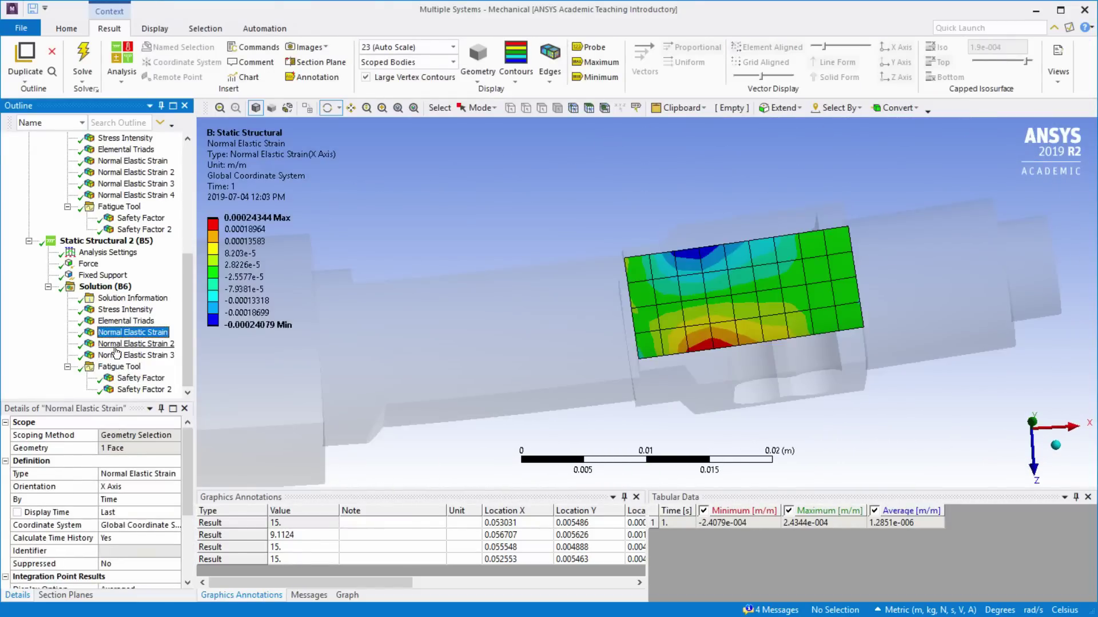
click(118, 355)
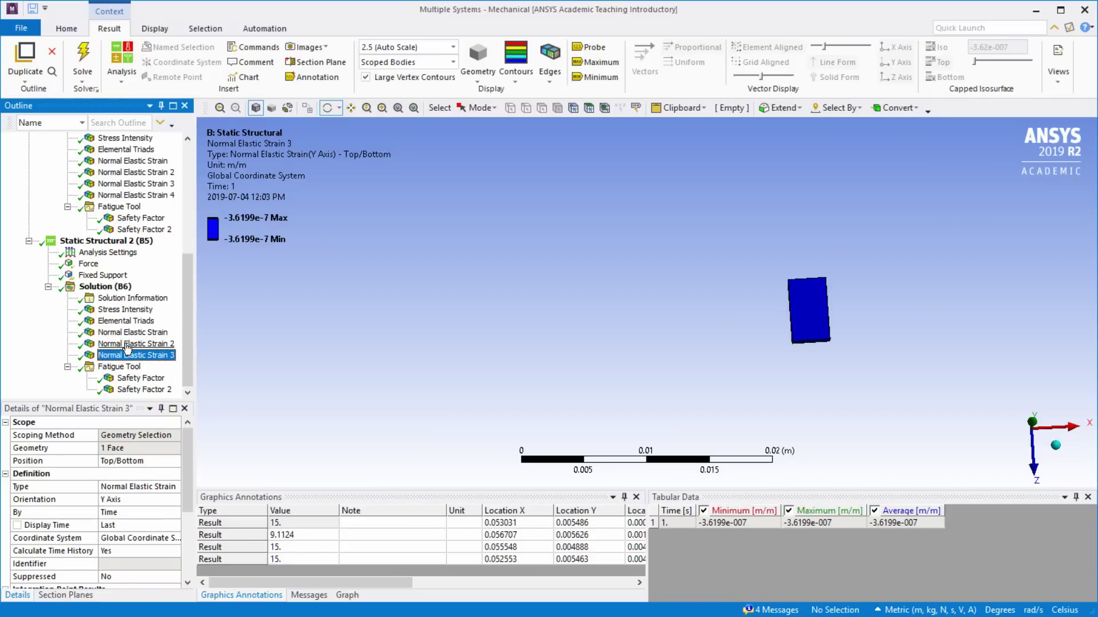
- Return to Solution (A6) to inspect the whole spindle geometry, and select a curved face inside the slotted cutout below the gauges
scroll(127, 358, up, 4)
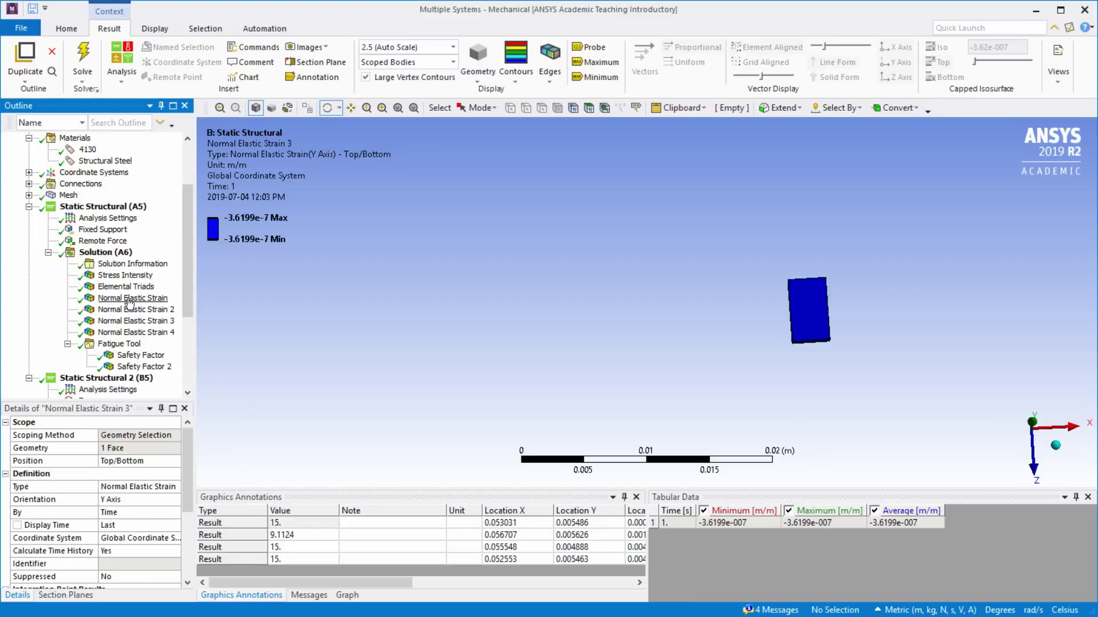
drag(784, 366, 761, 291)
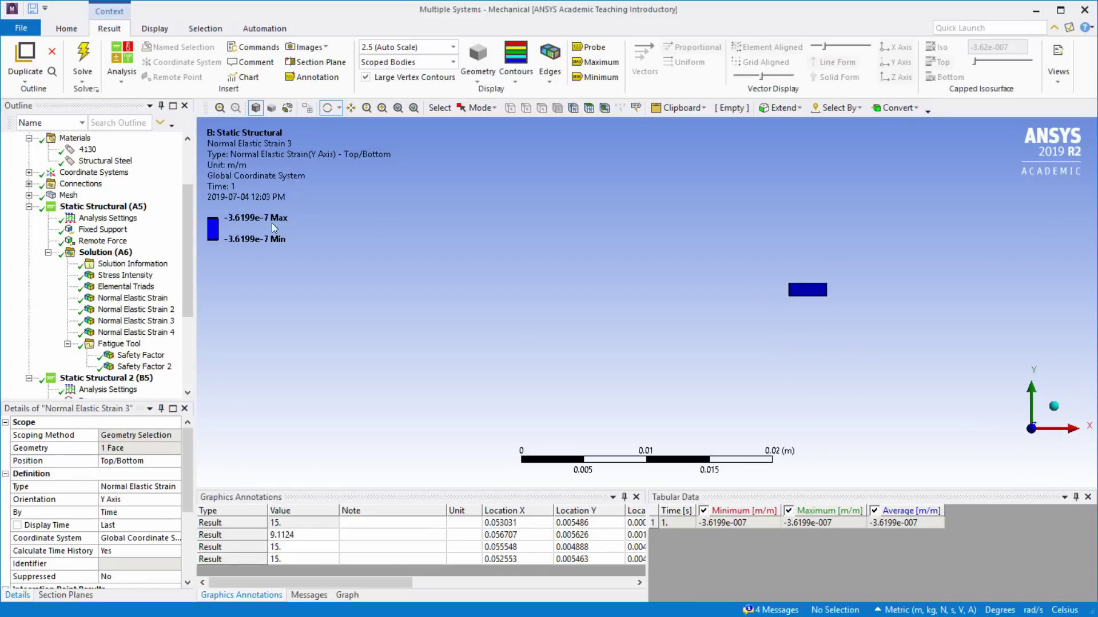
click(103, 253)
scroll(750, 338, down, 3)
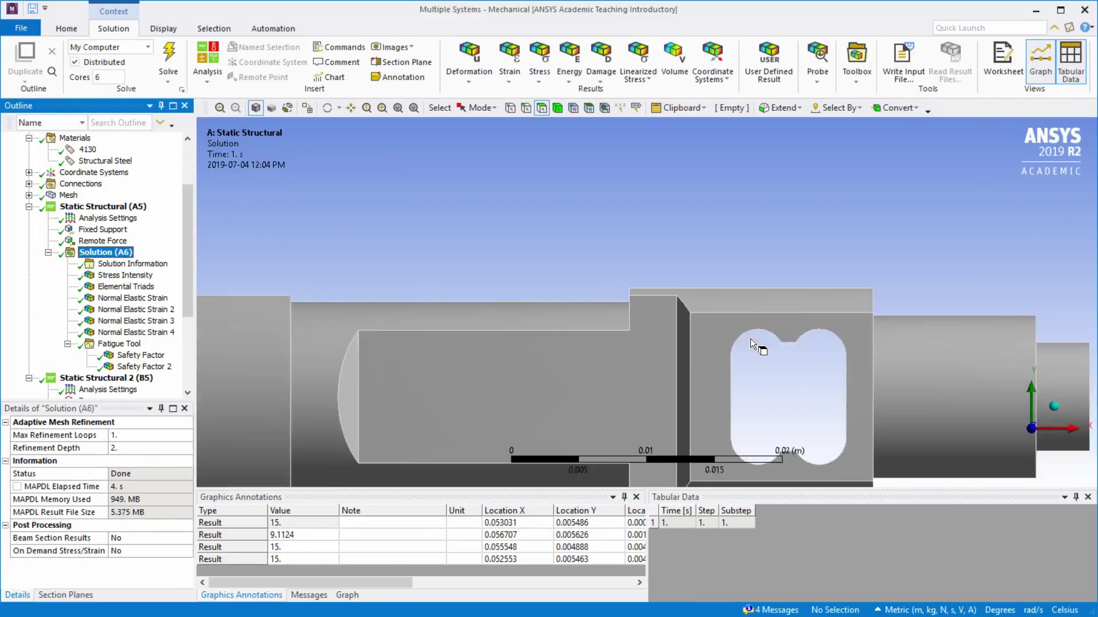
drag(743, 324, 485, 277)
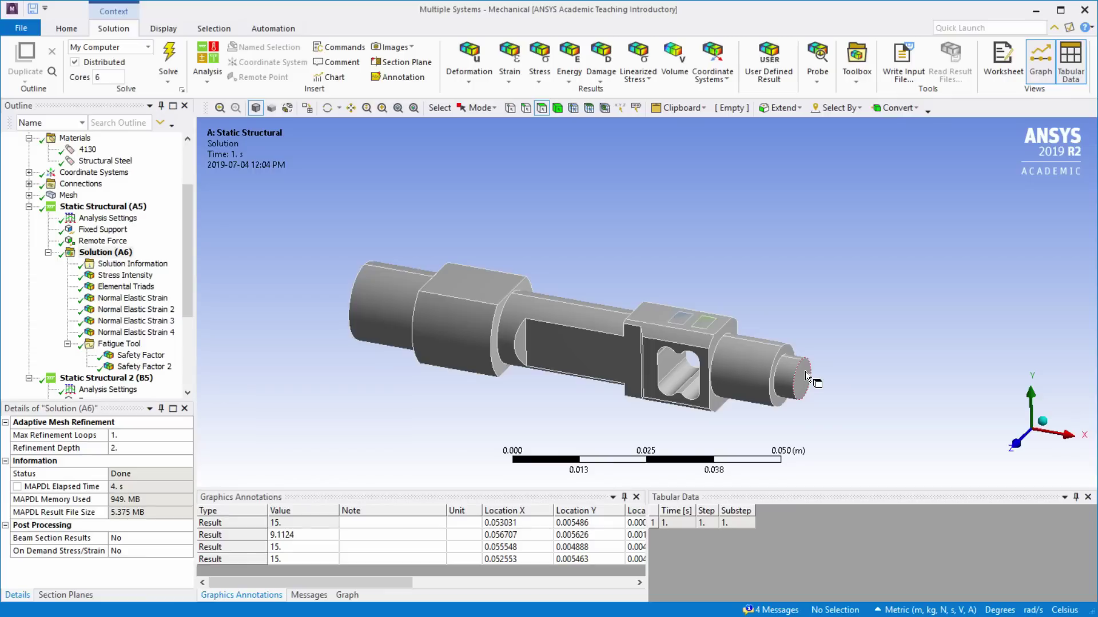
drag(805, 371, 791, 389)
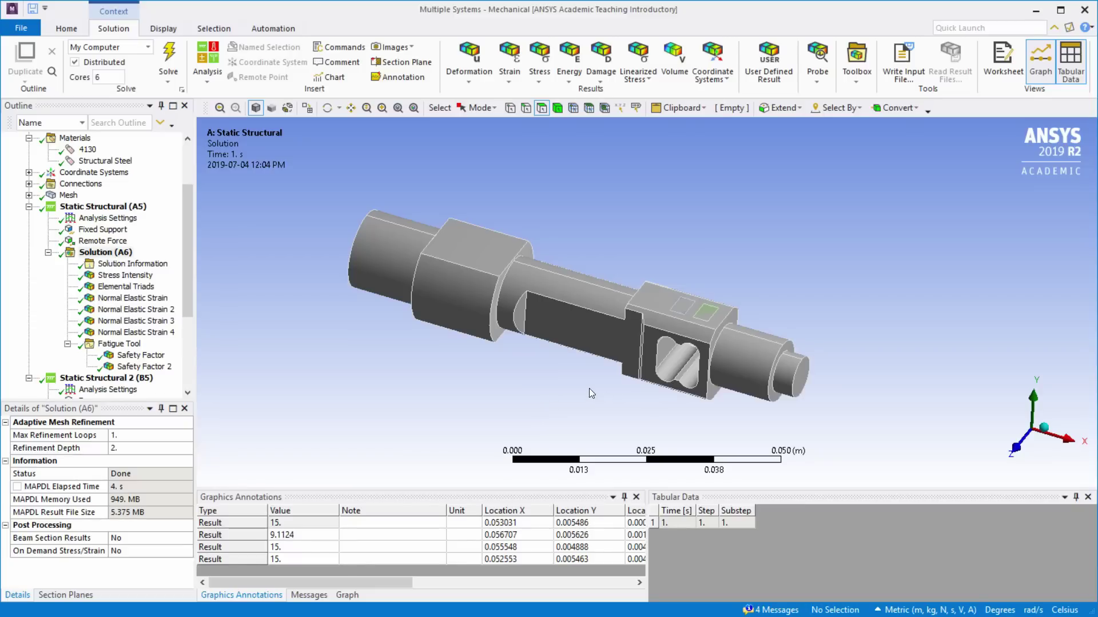
click(663, 351)
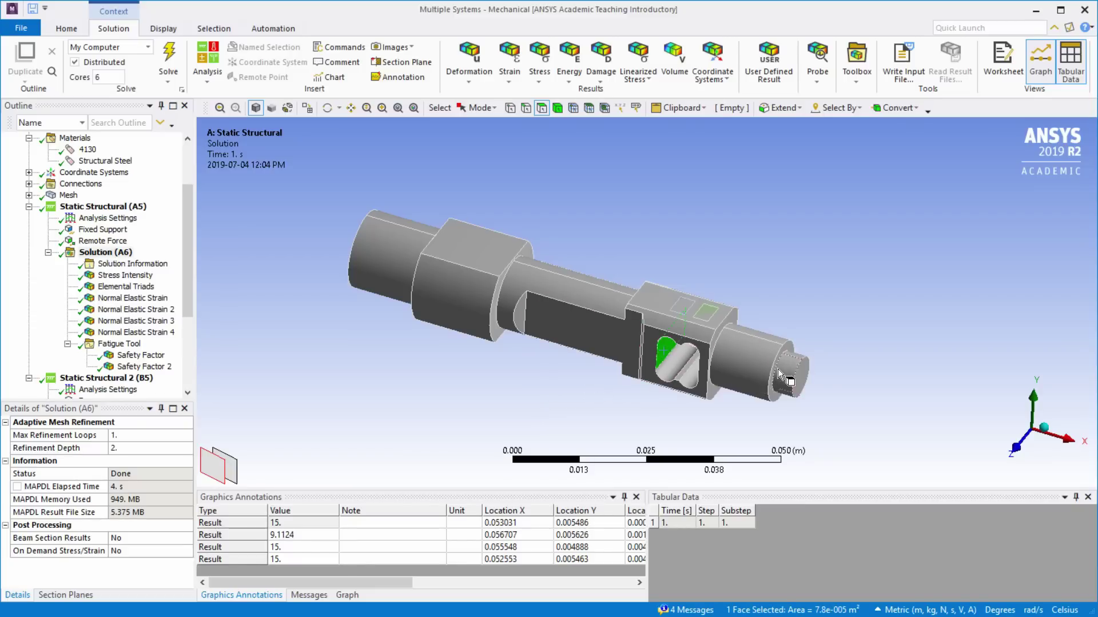